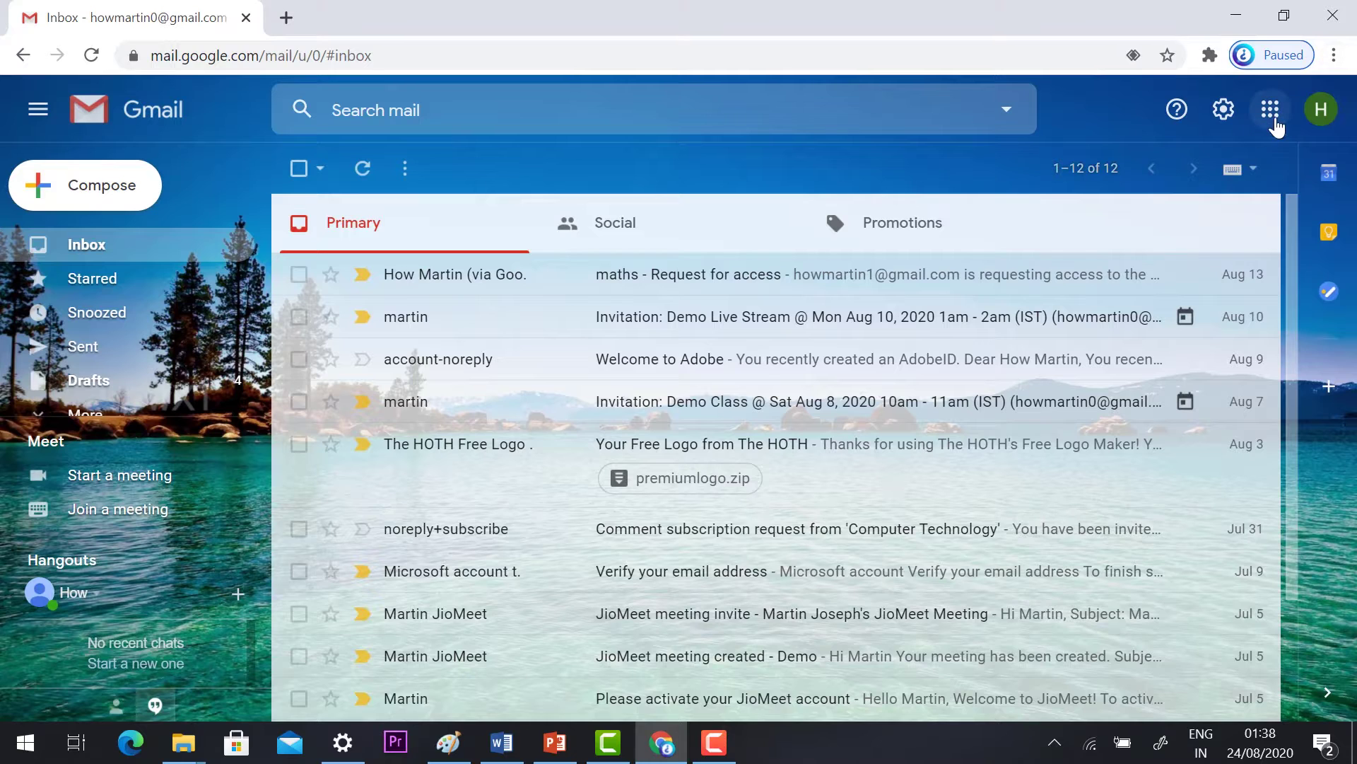
Step: Show Gmail's Google apps panel, scrolled until Drive is visible
left_click(1271, 110)
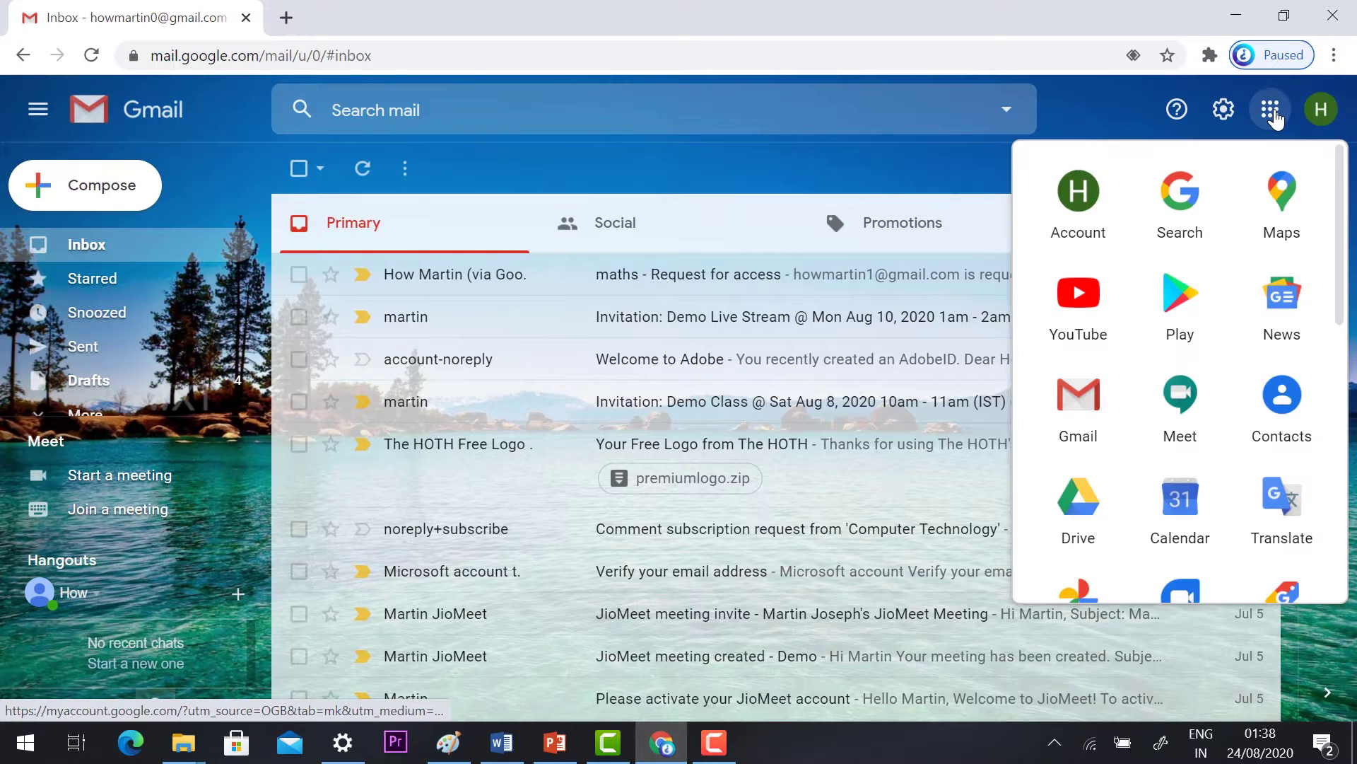
scroll(1251, 233, "down", 2)
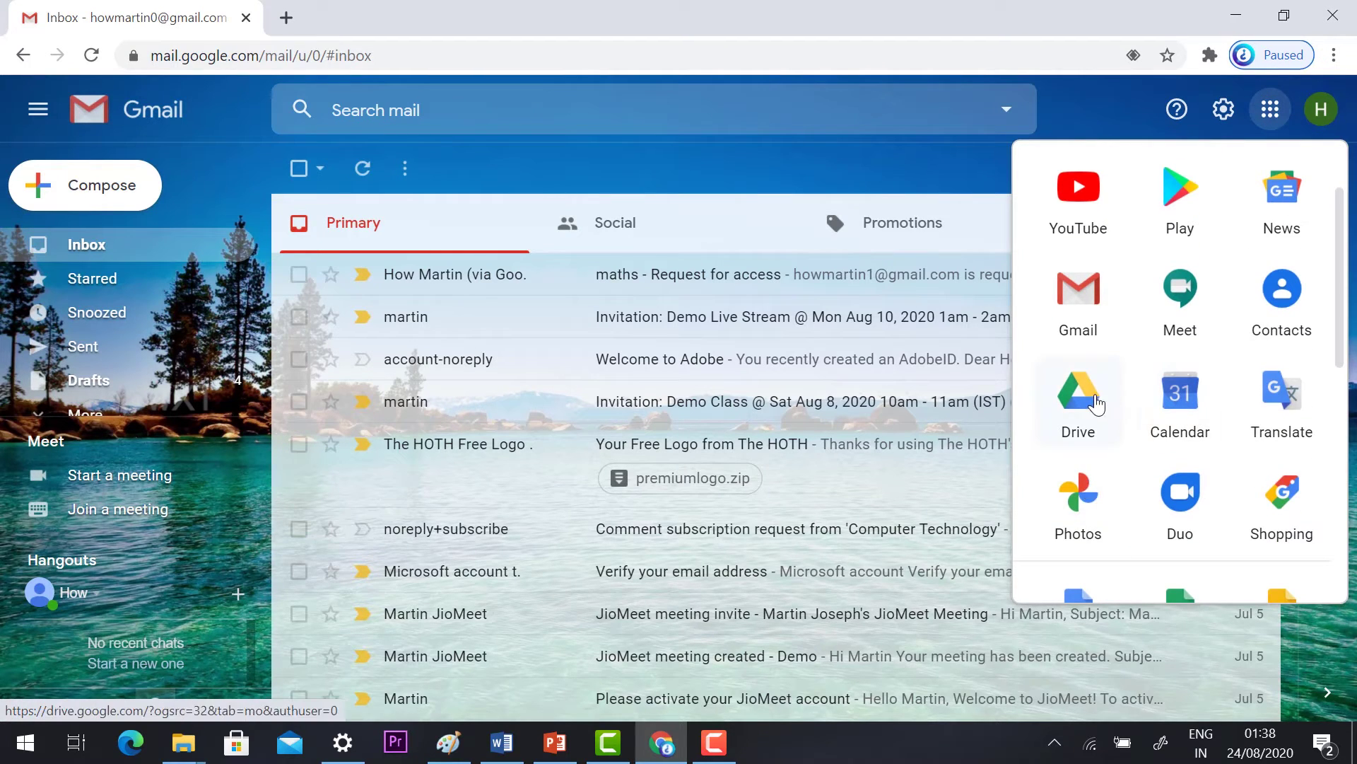
Step: Open Google Drive and create a new blank Google Form via New > More
left_click(1078, 400)
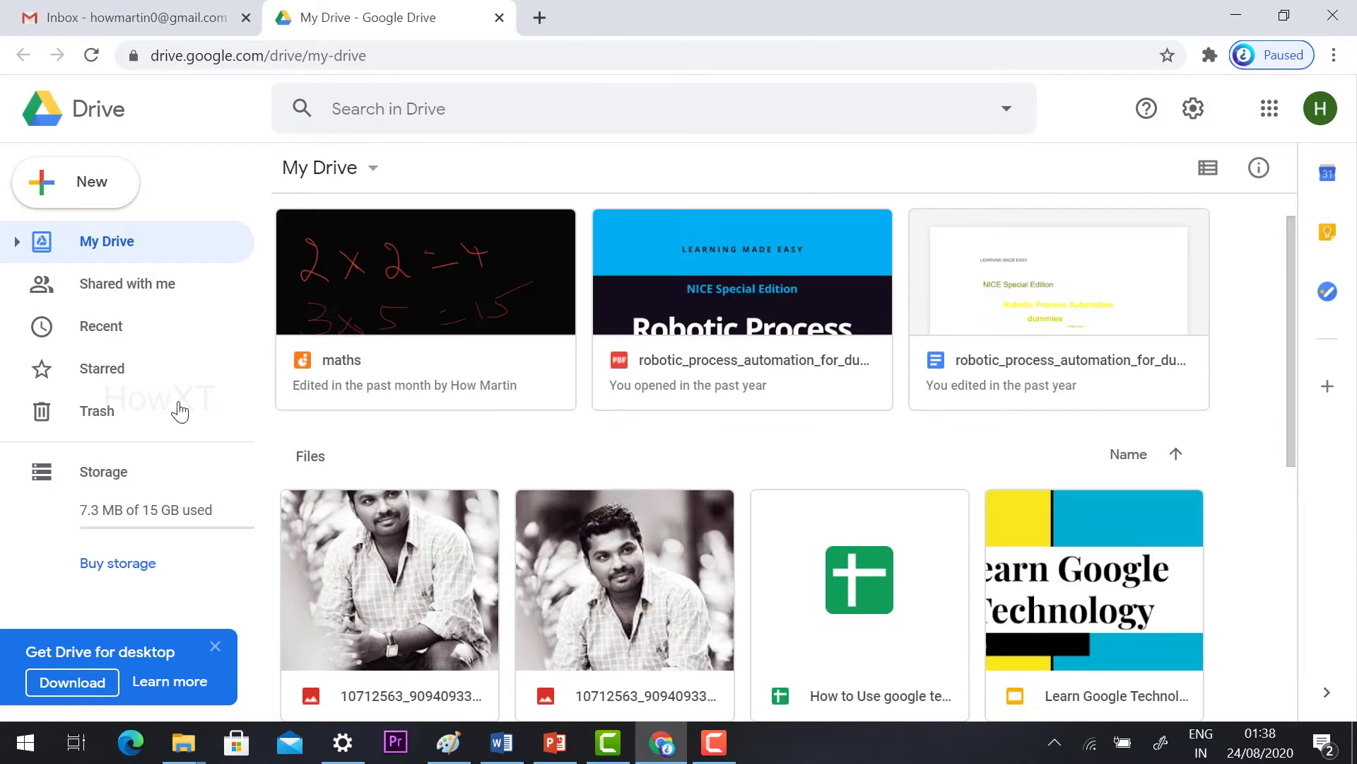
left_click(112, 199)
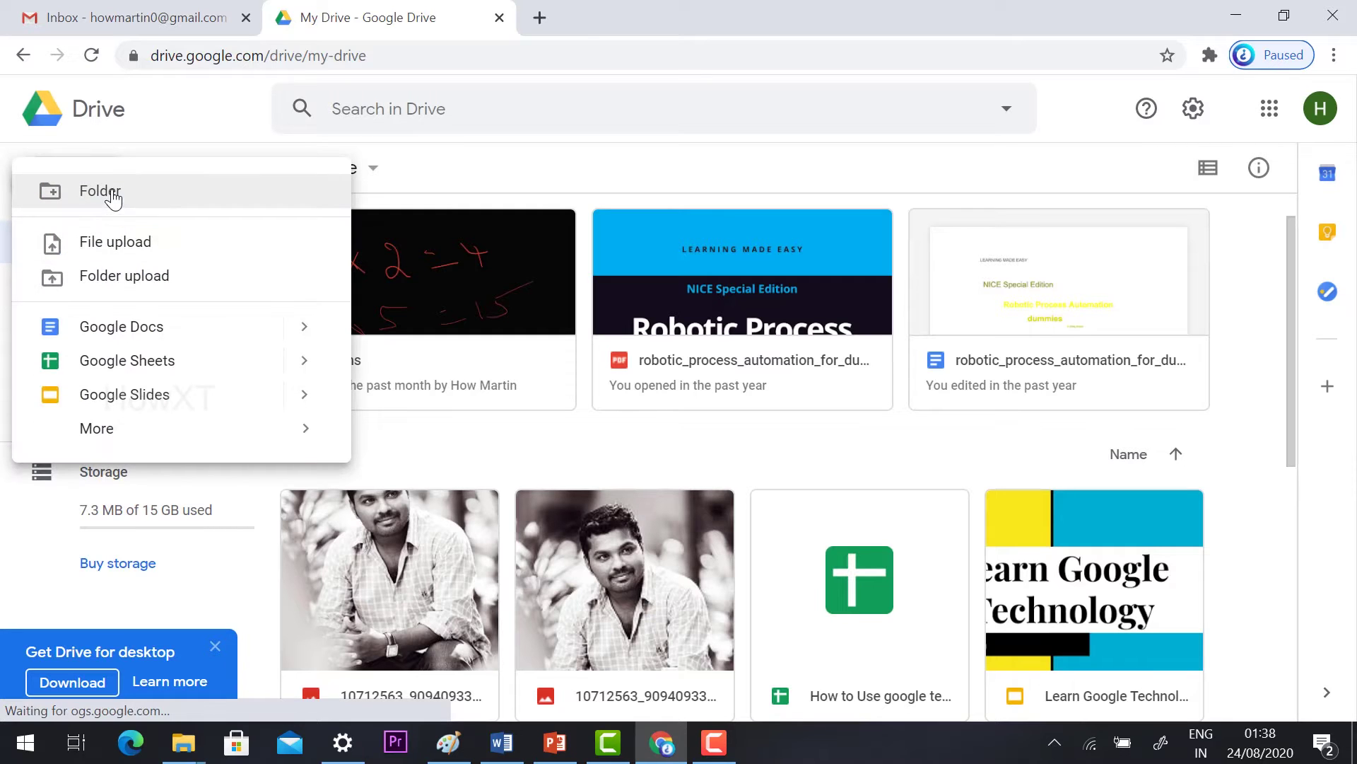
mouse_move(138, 440)
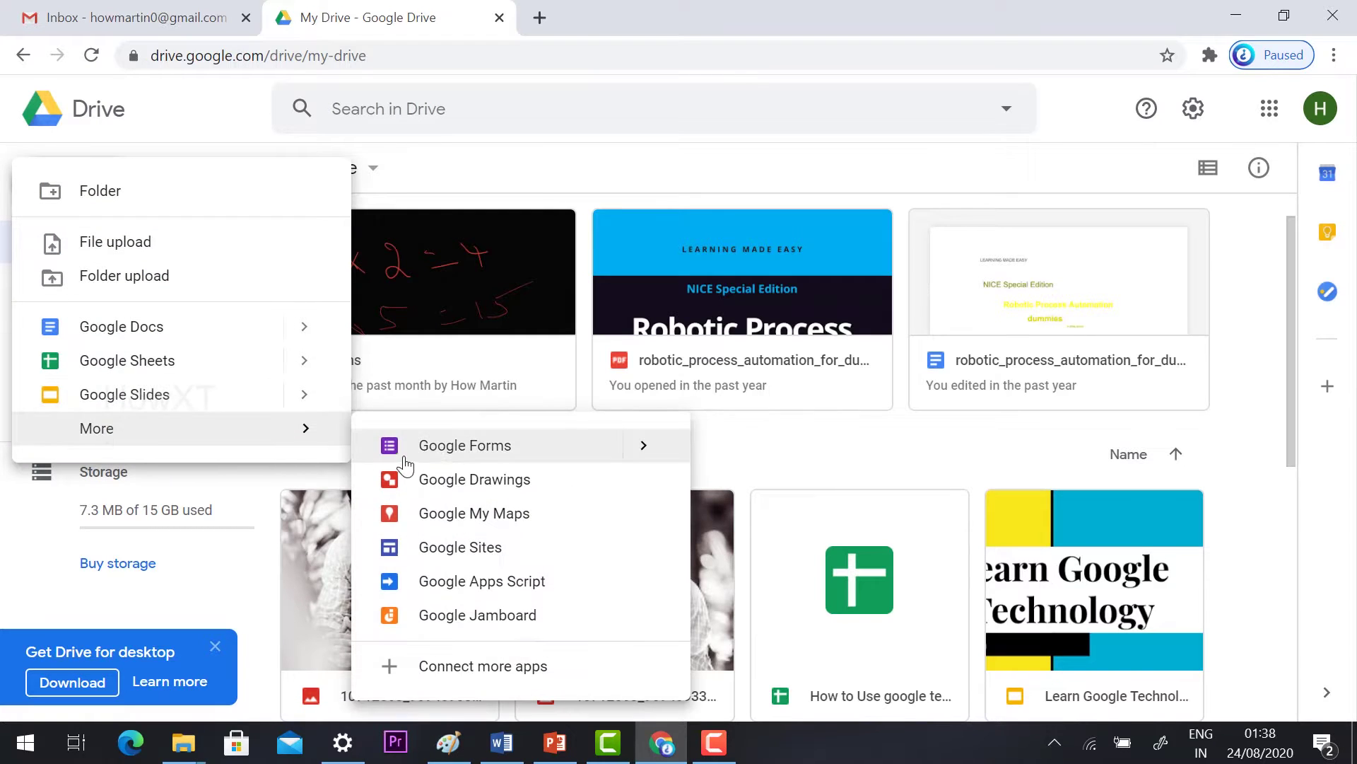
left_click(454, 465)
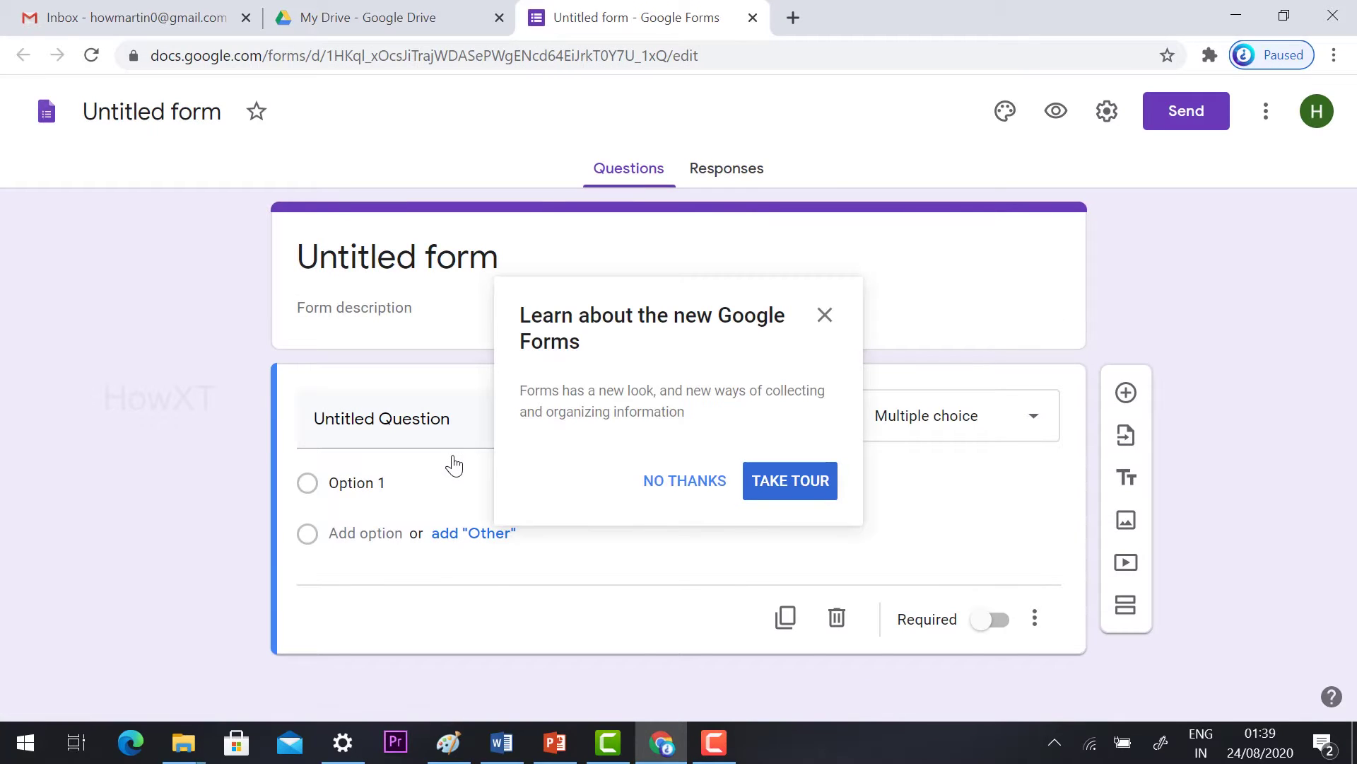
Step: Title the form 'Software Testing Subject' with description 'CIA test- 25 August 2020'
left_click(825, 315)
left_click(144, 111)
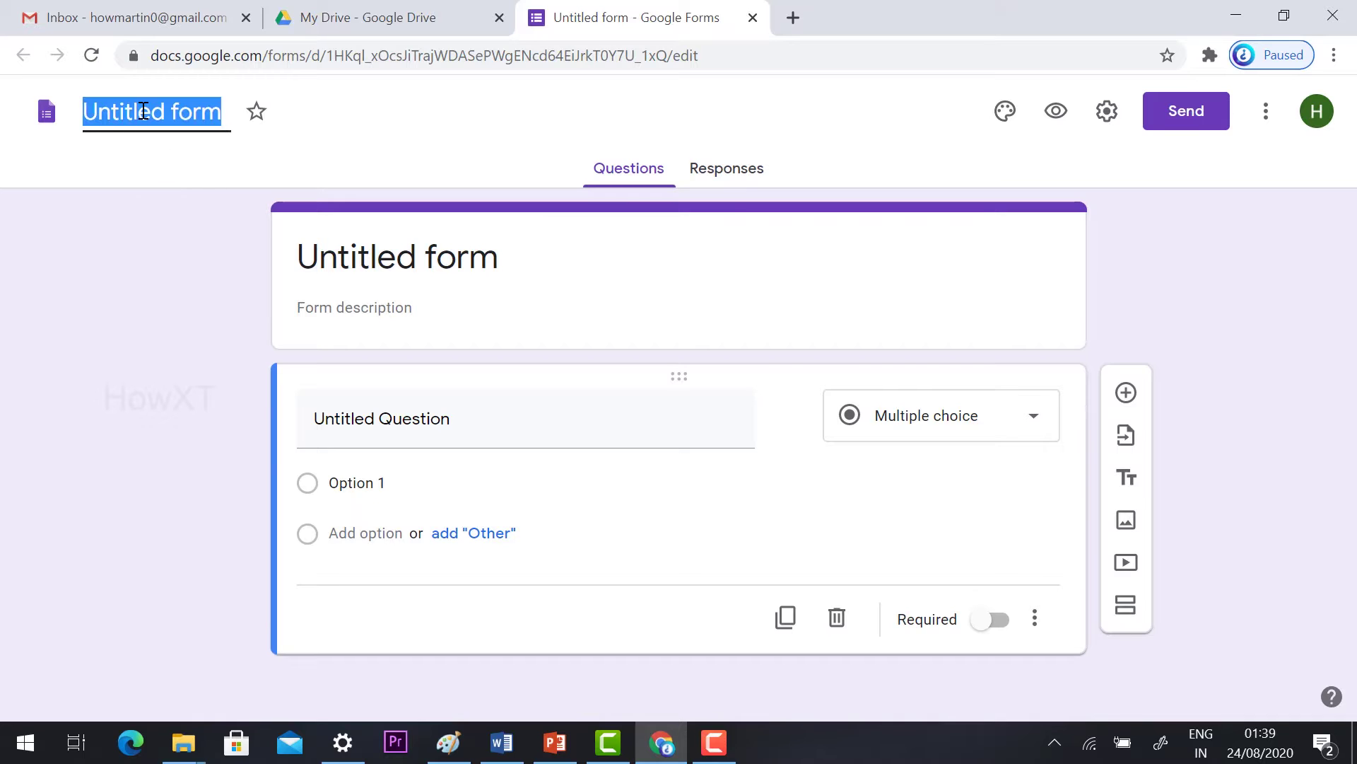
type("Software Testing Subject")
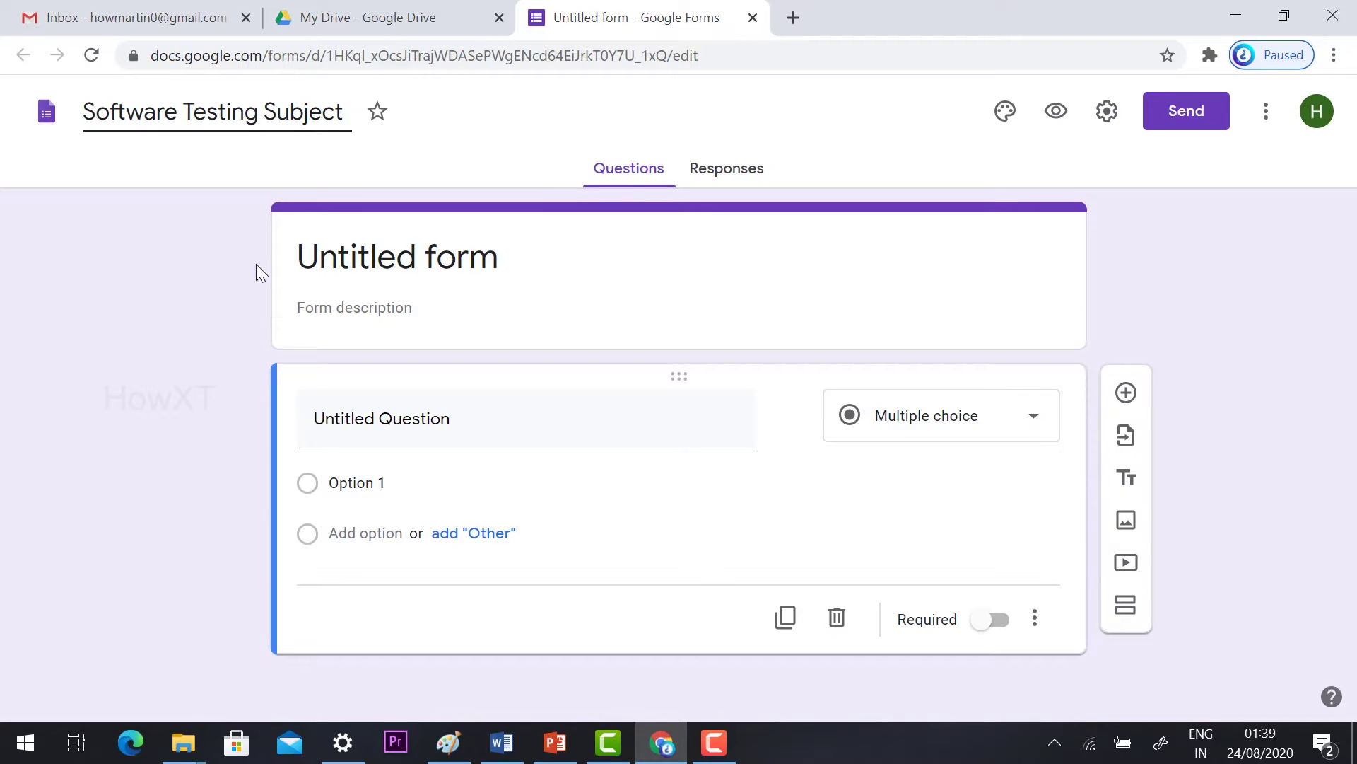
left_click(418, 260)
left_click(333, 307)
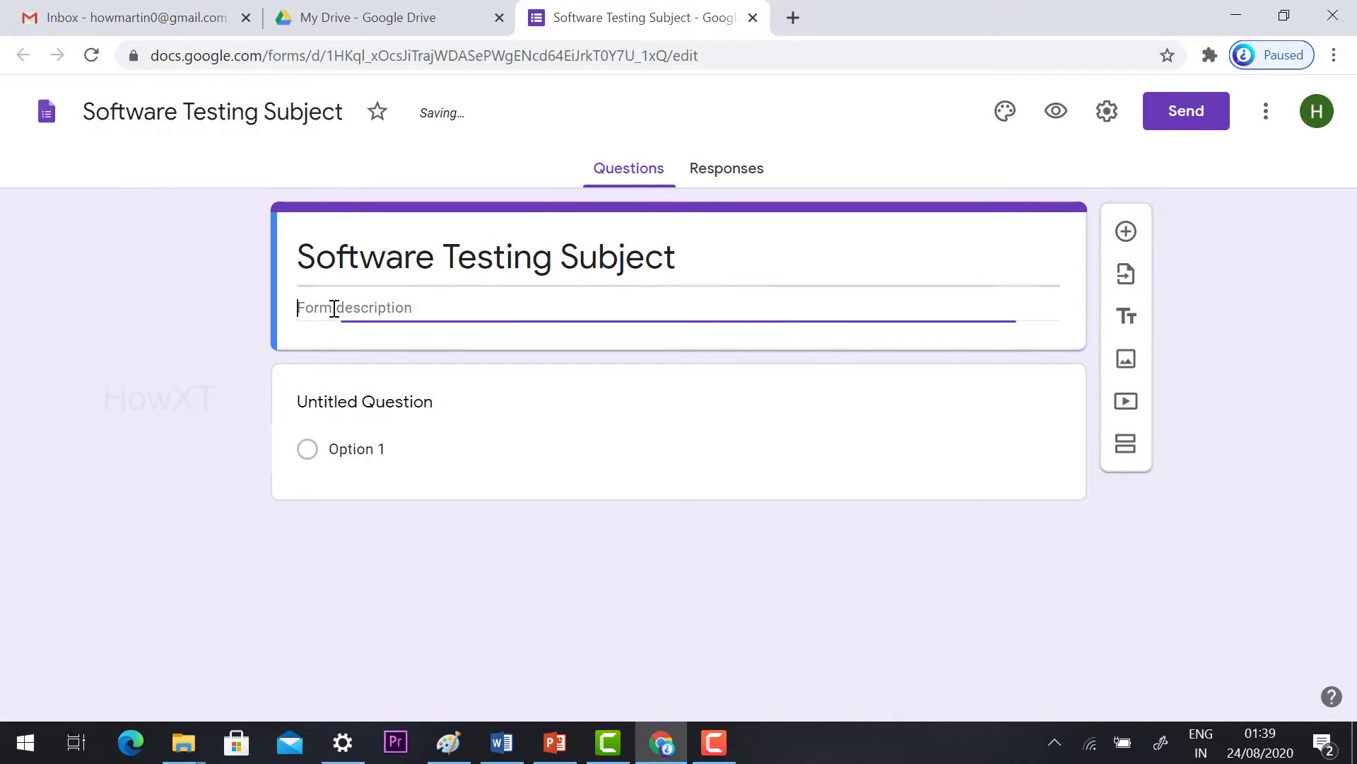
type("Cl")
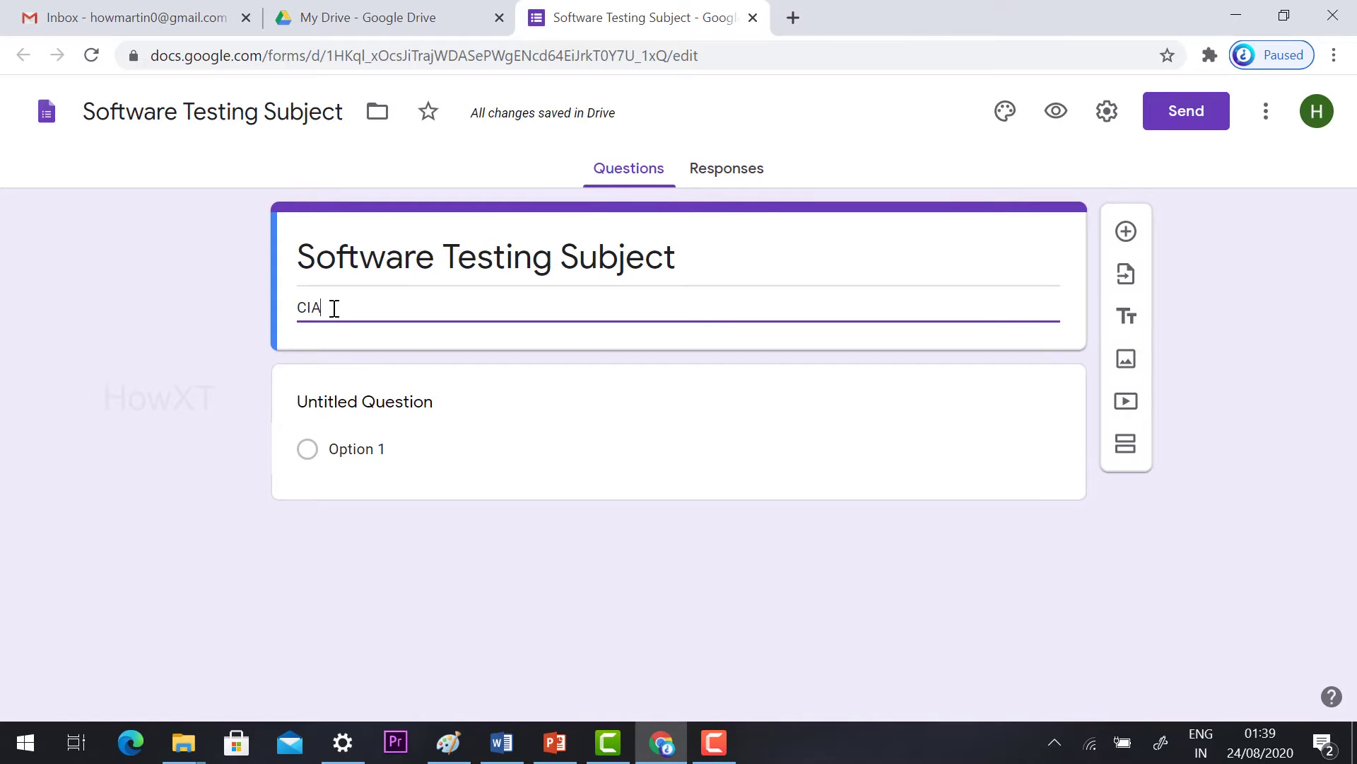
type("A test- 25 August 2020")
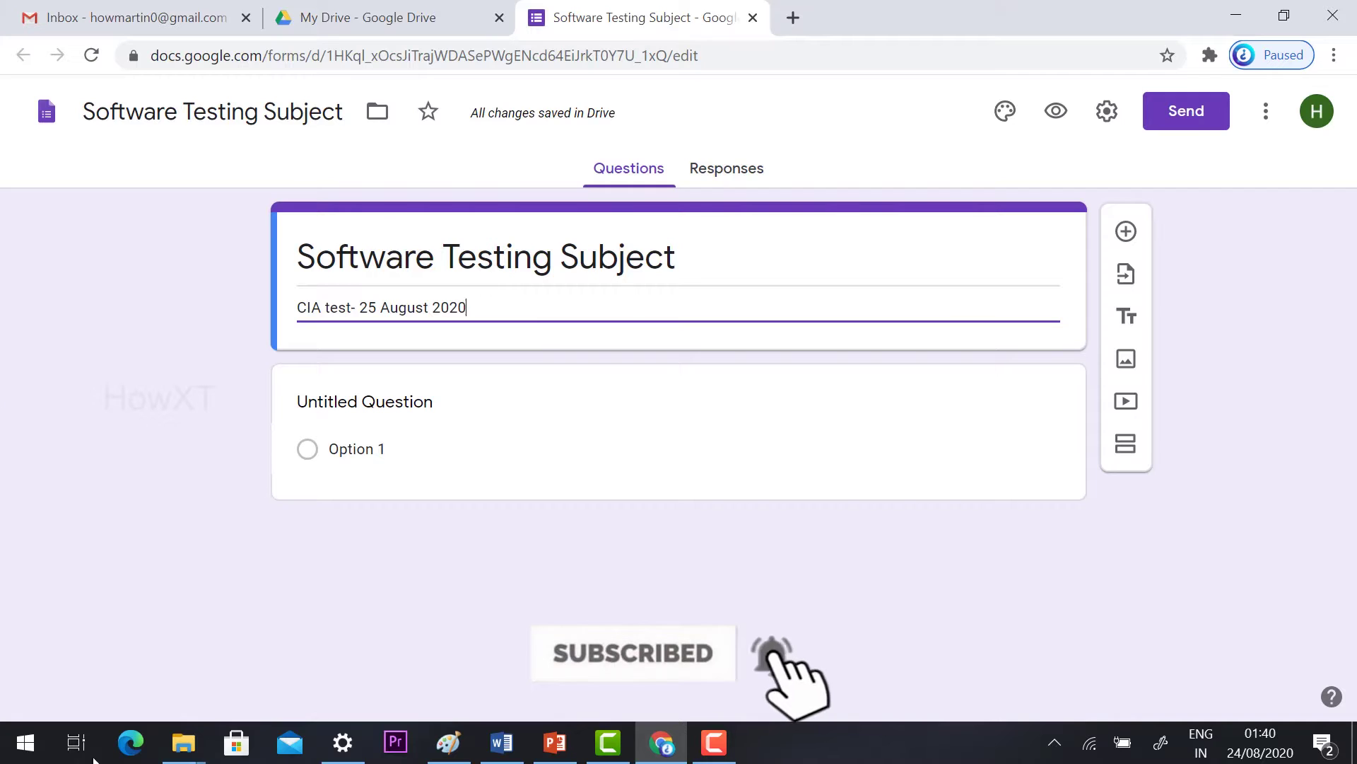
Step: In General settings, enable Collect email addresses and Limit to 1 response
left_click(1108, 112)
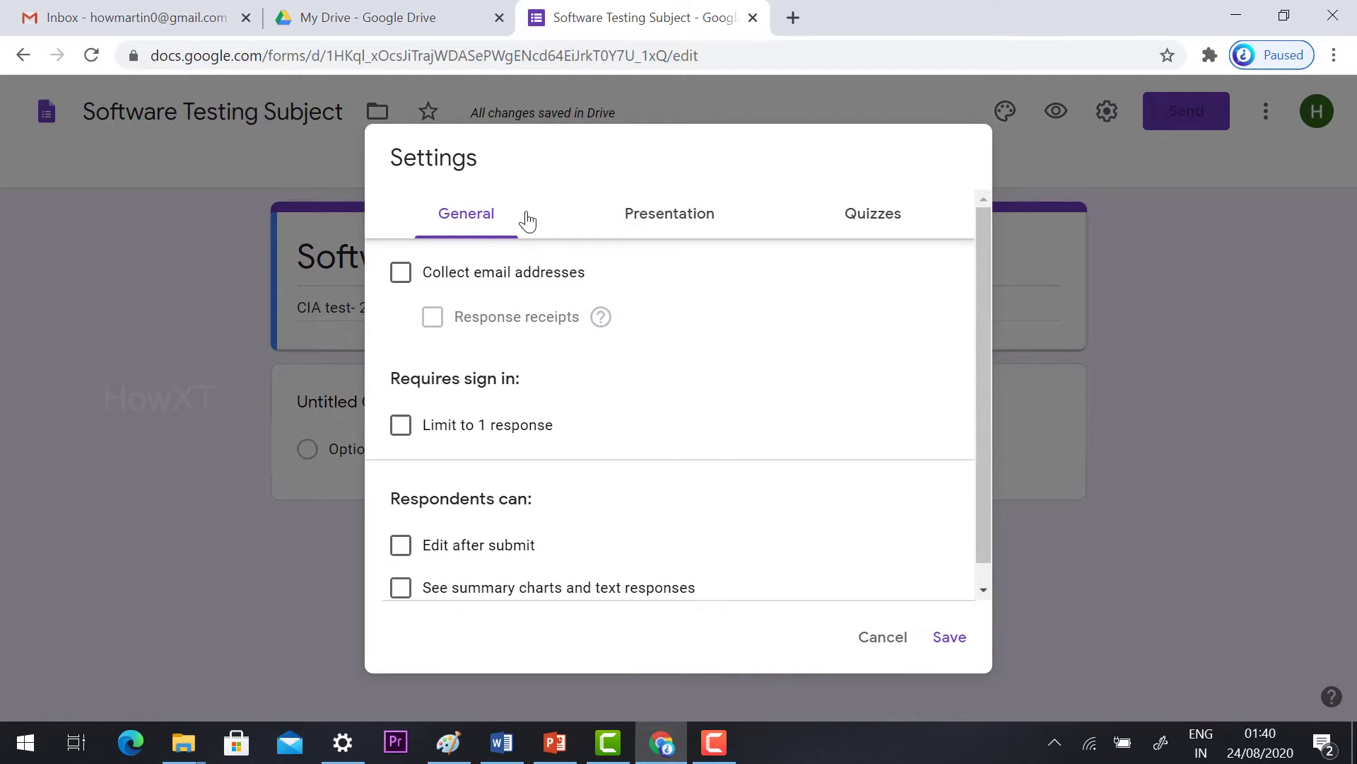
left_click(402, 273)
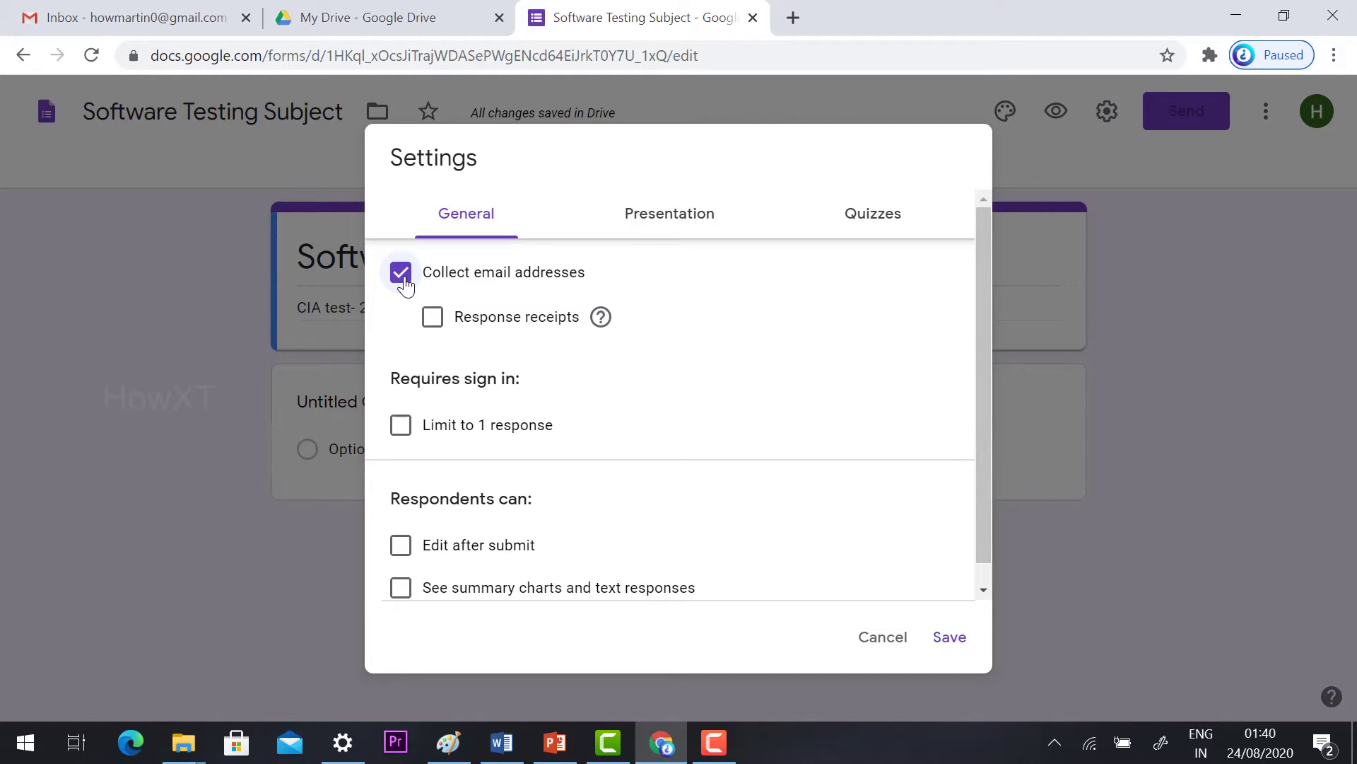
left_click(408, 434)
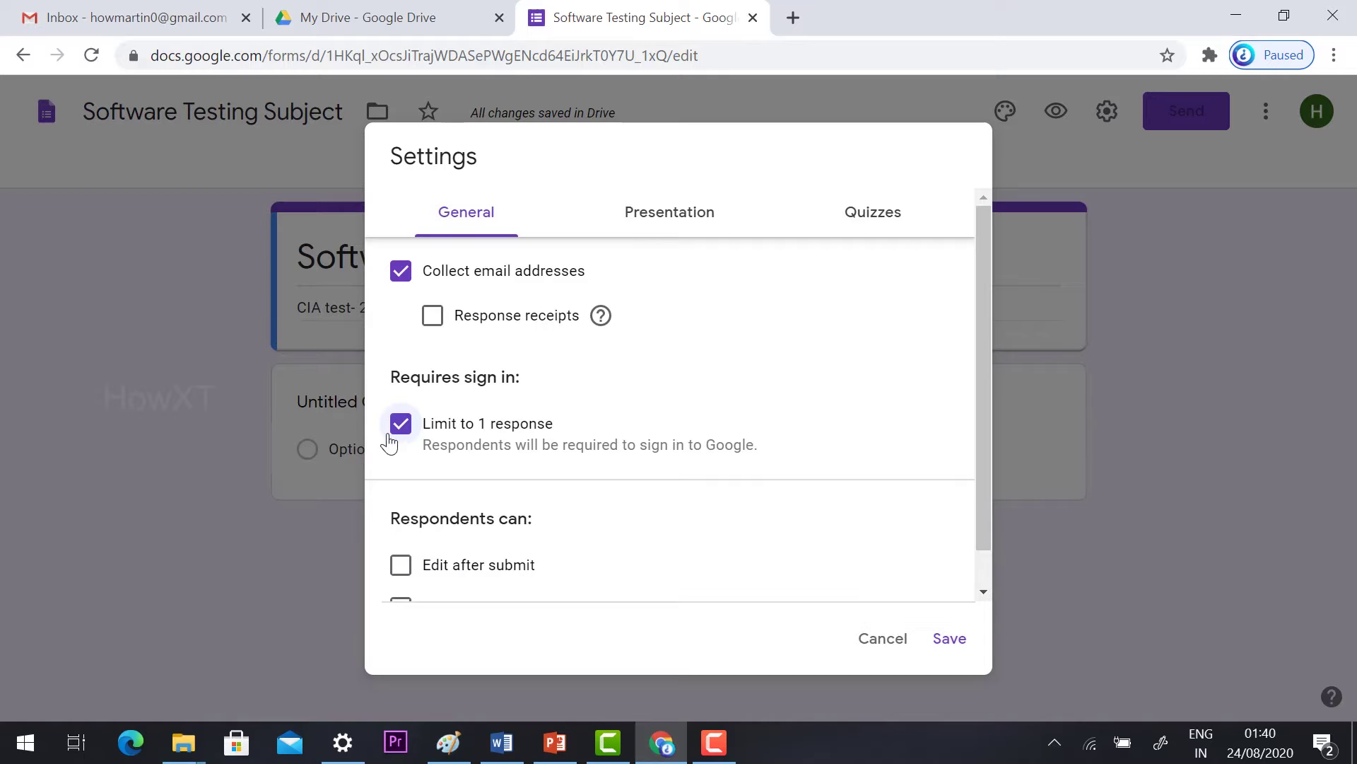
scroll(885, 394, "down", 1)
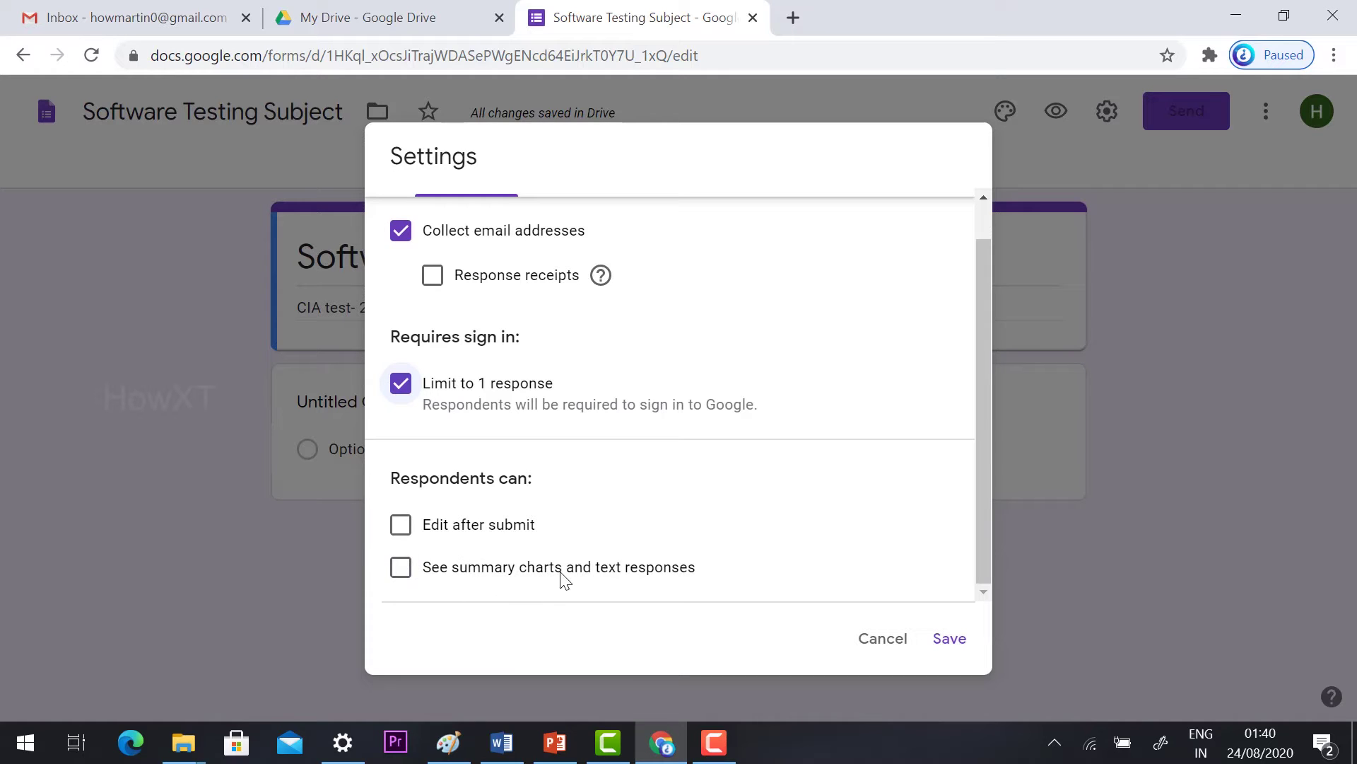
scroll(625, 535, "up", 1)
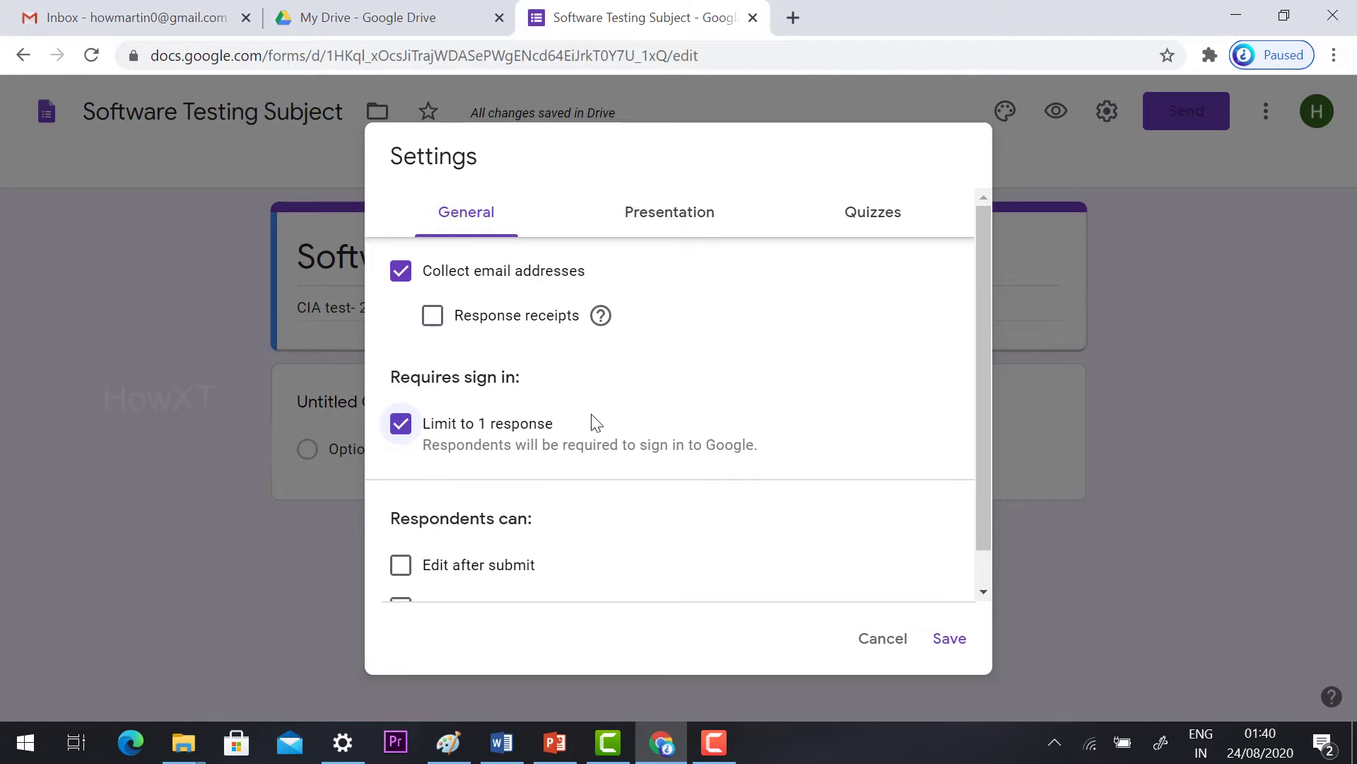
left_click(659, 214)
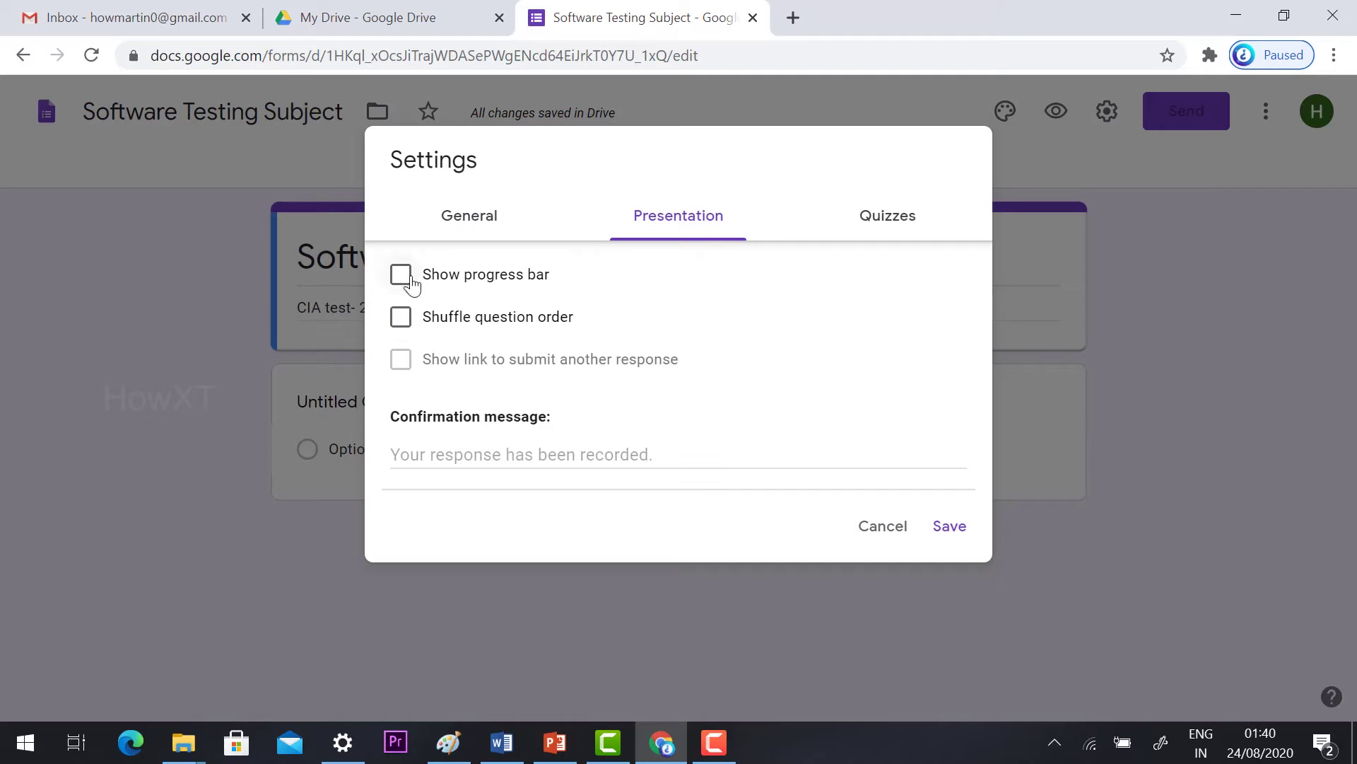
Step: Turn on Shuffle question order and set the confirmation message 'You have Completed your Test'
left_click(401, 333)
left_click(499, 459)
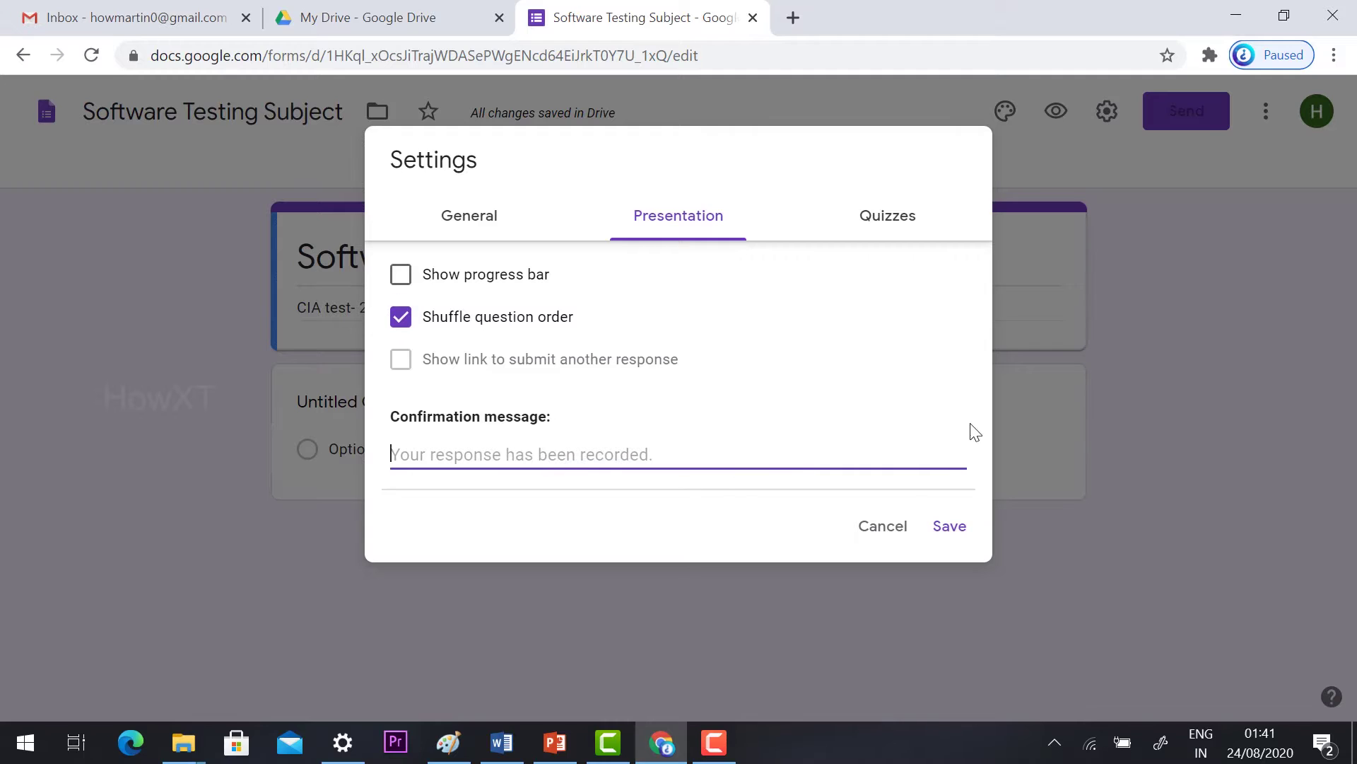
type("You have Completed your Test")
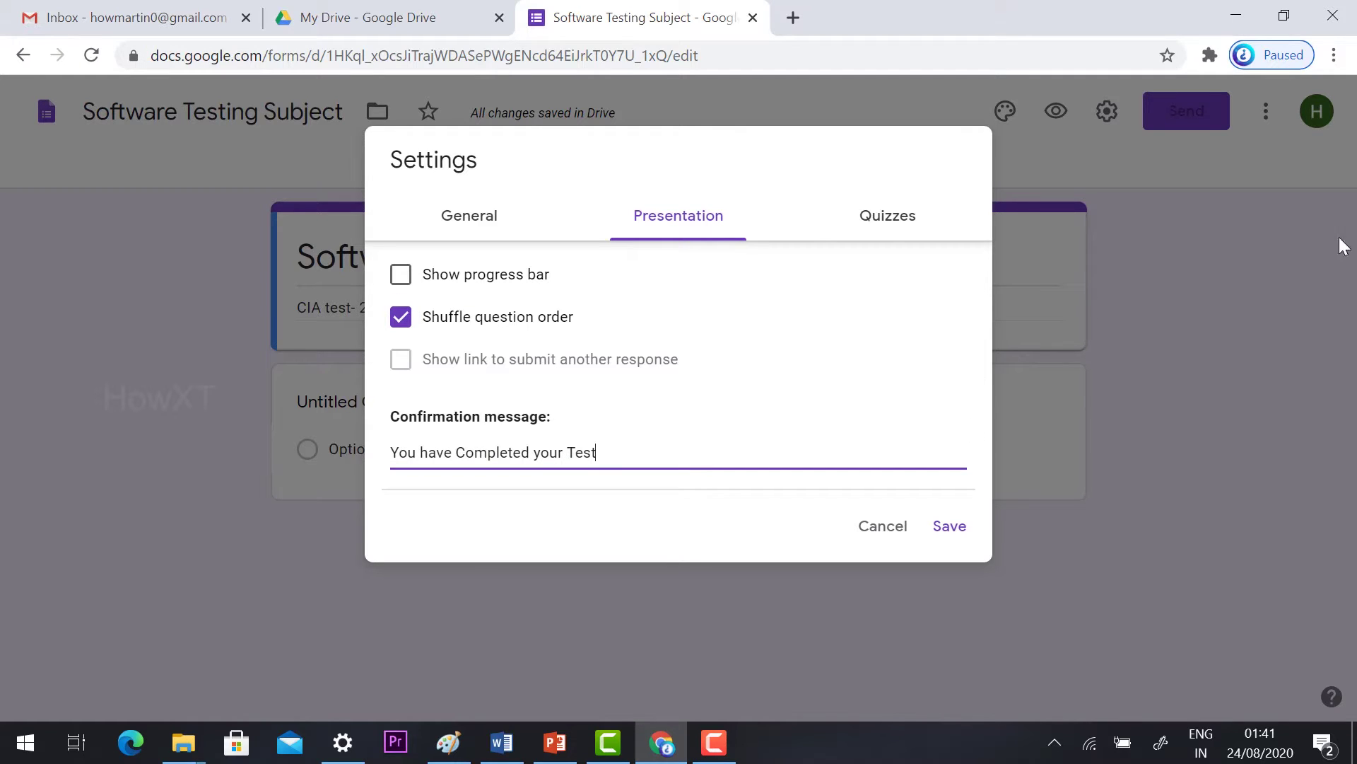
left_click(879, 219)
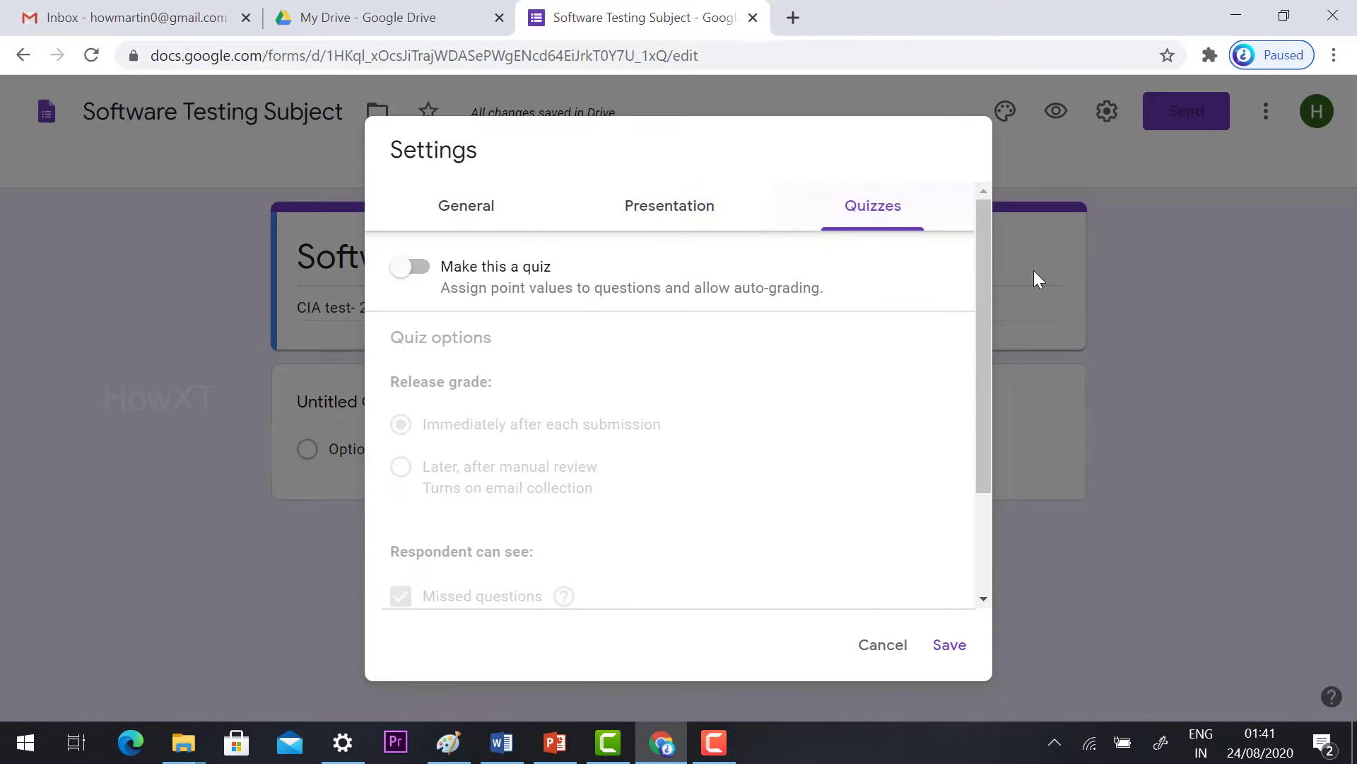
Step: Make the form a quiz that releases grades later, after manual review
left_click(404, 276)
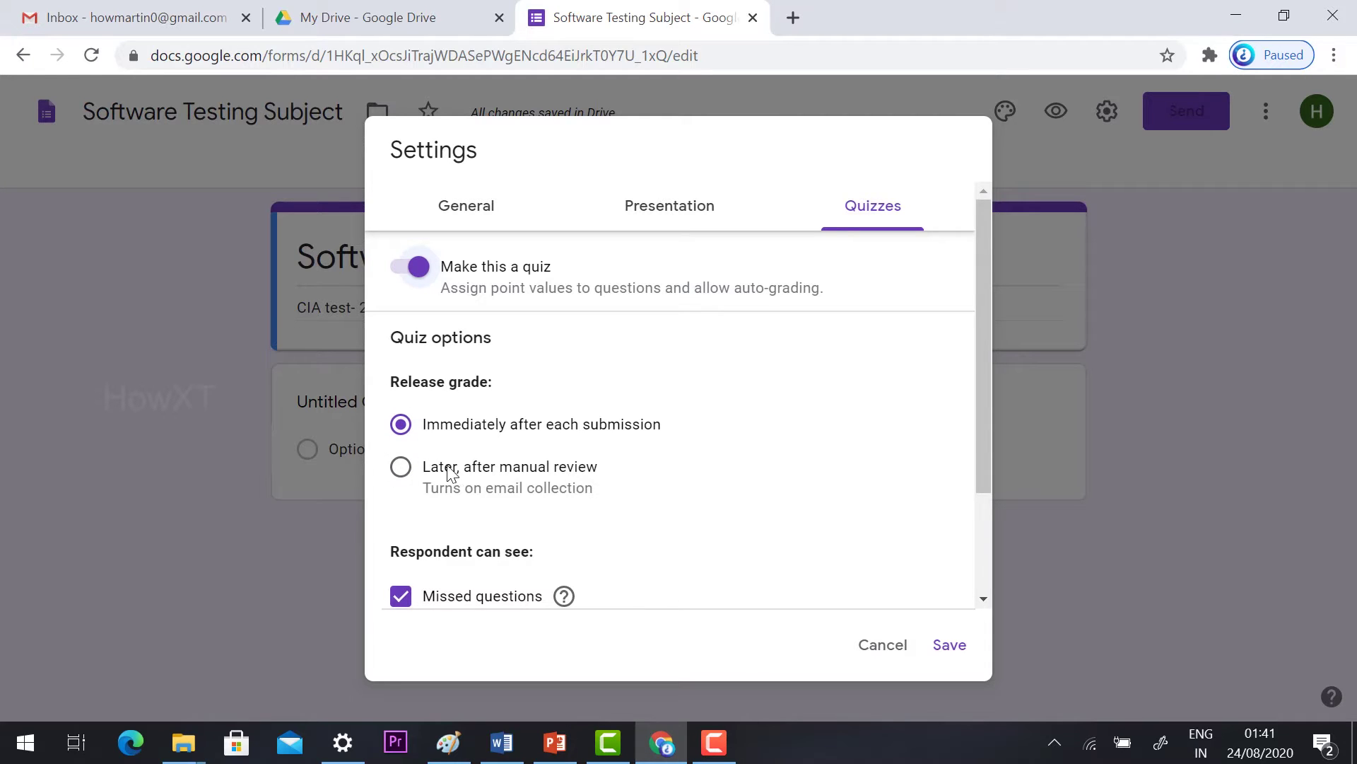
left_click(396, 477)
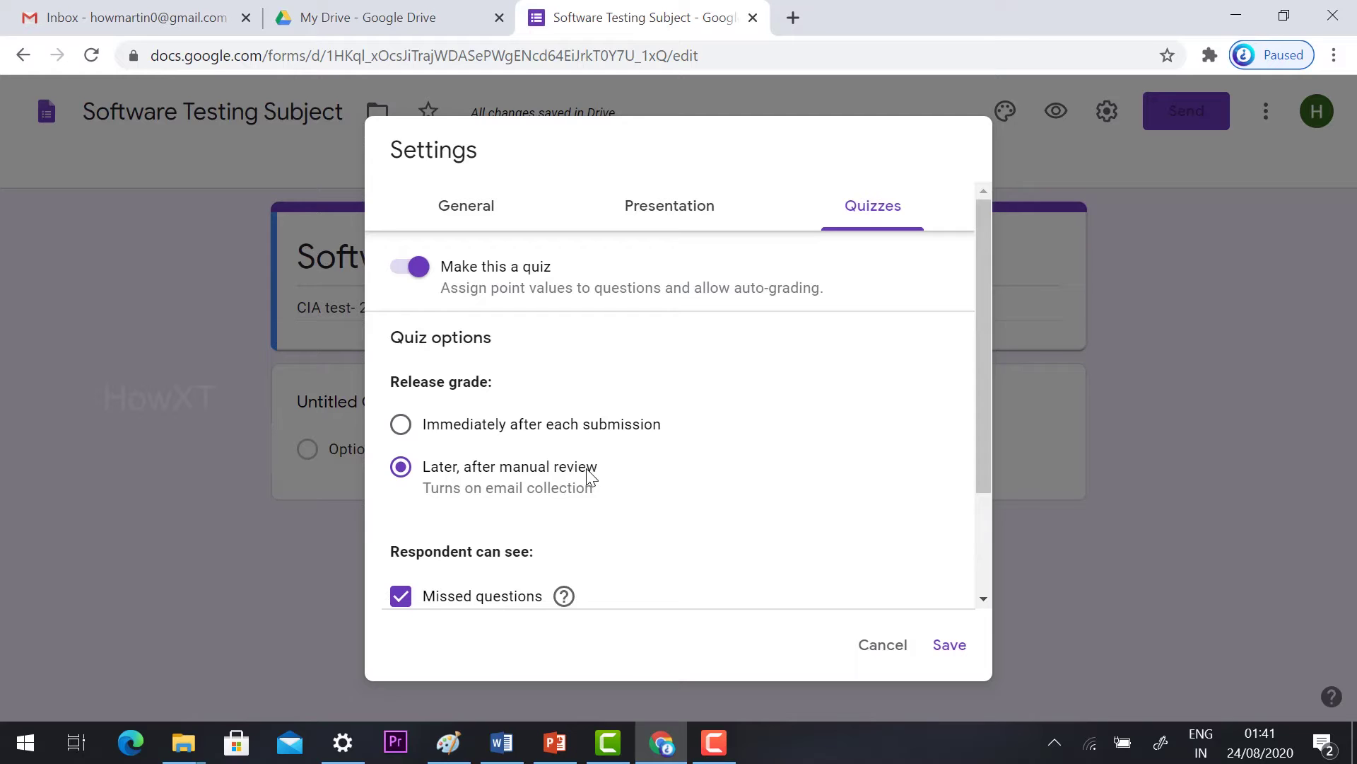
scroll(591, 477, "down", 2)
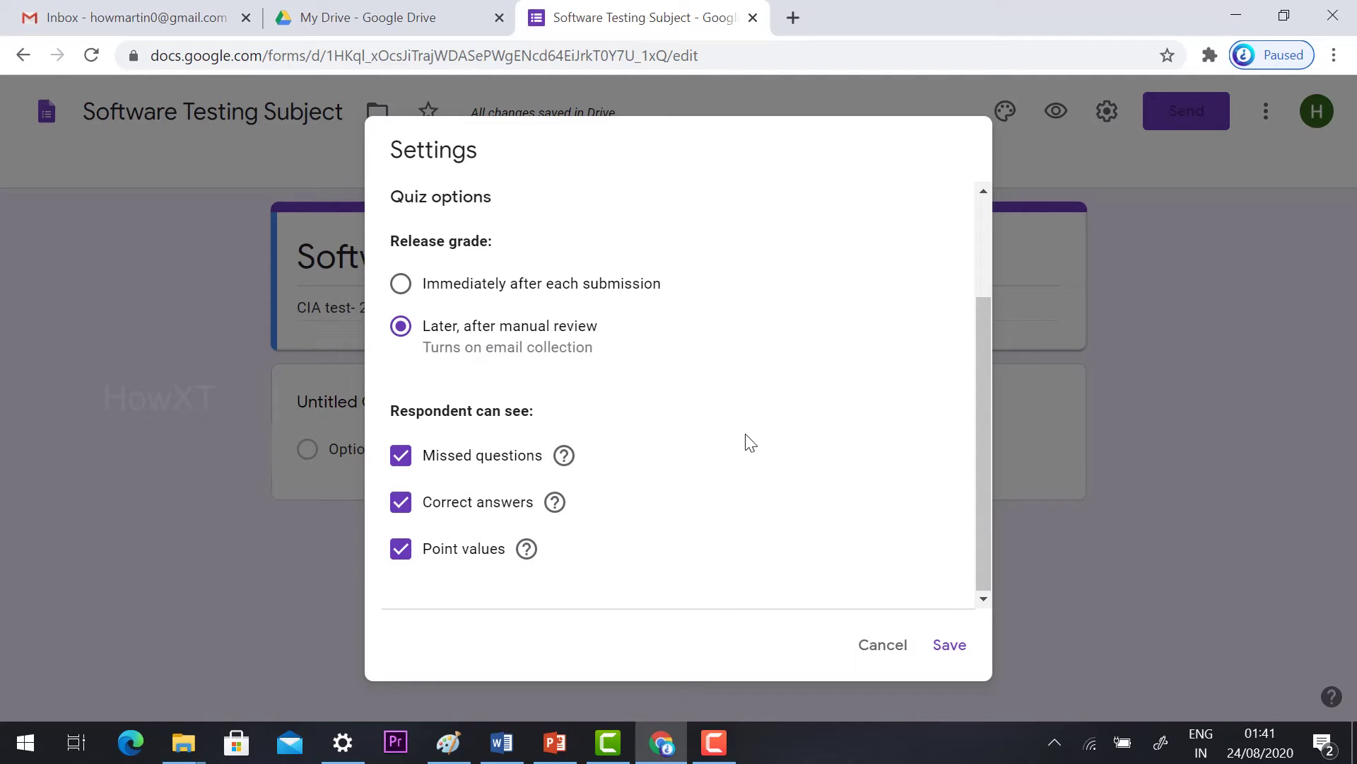
scroll(749, 401, "up", 3)
Step: Recheck the General, Presentation and Quizzes settings, then save them
left_click(464, 208)
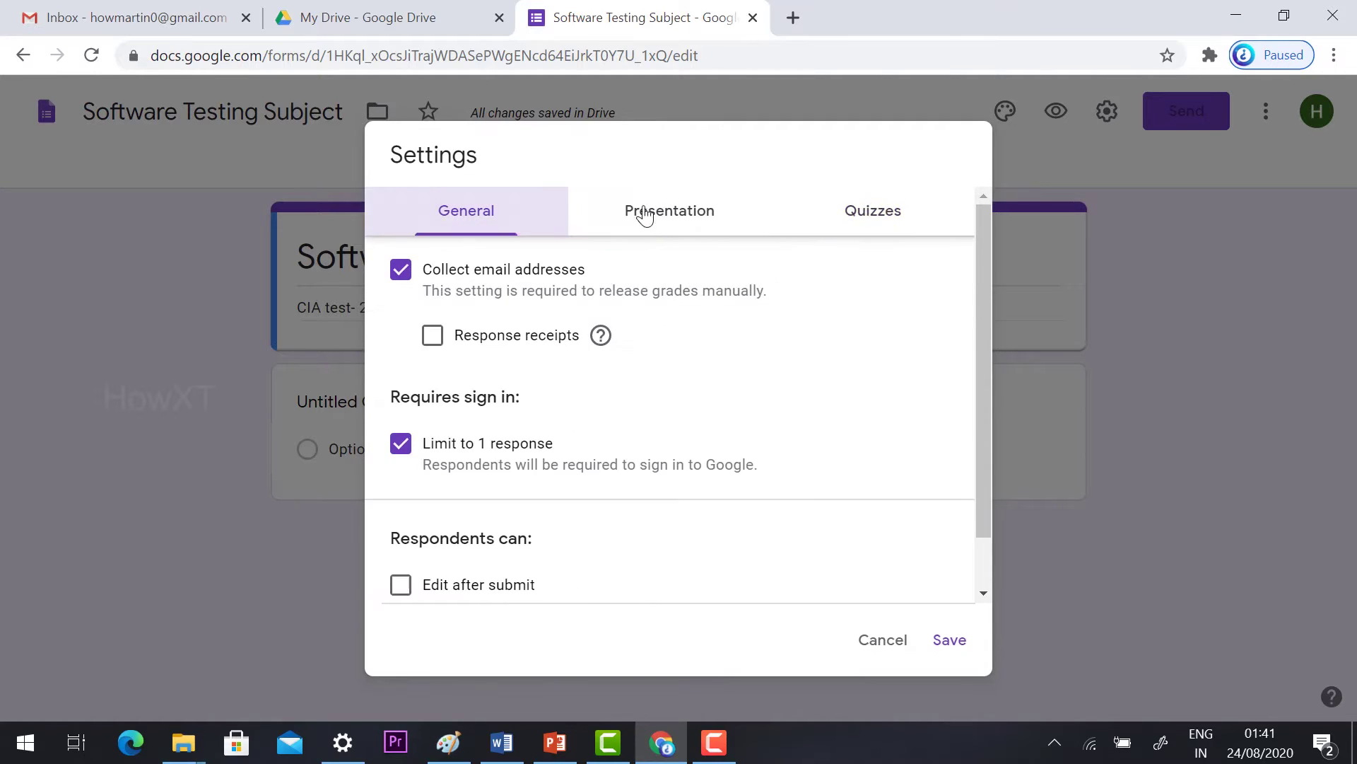
left_click(643, 212)
left_click(902, 224)
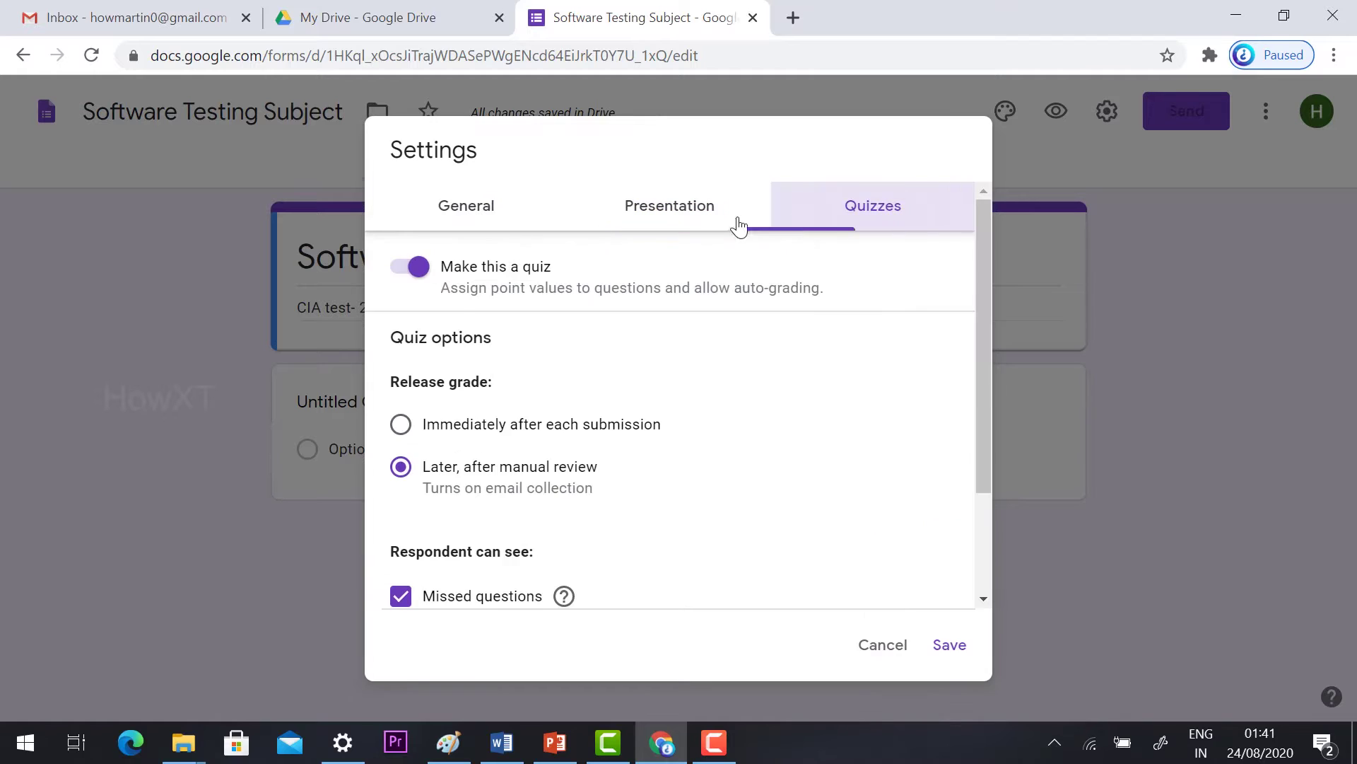
left_click(505, 219)
left_click(672, 212)
left_click(881, 215)
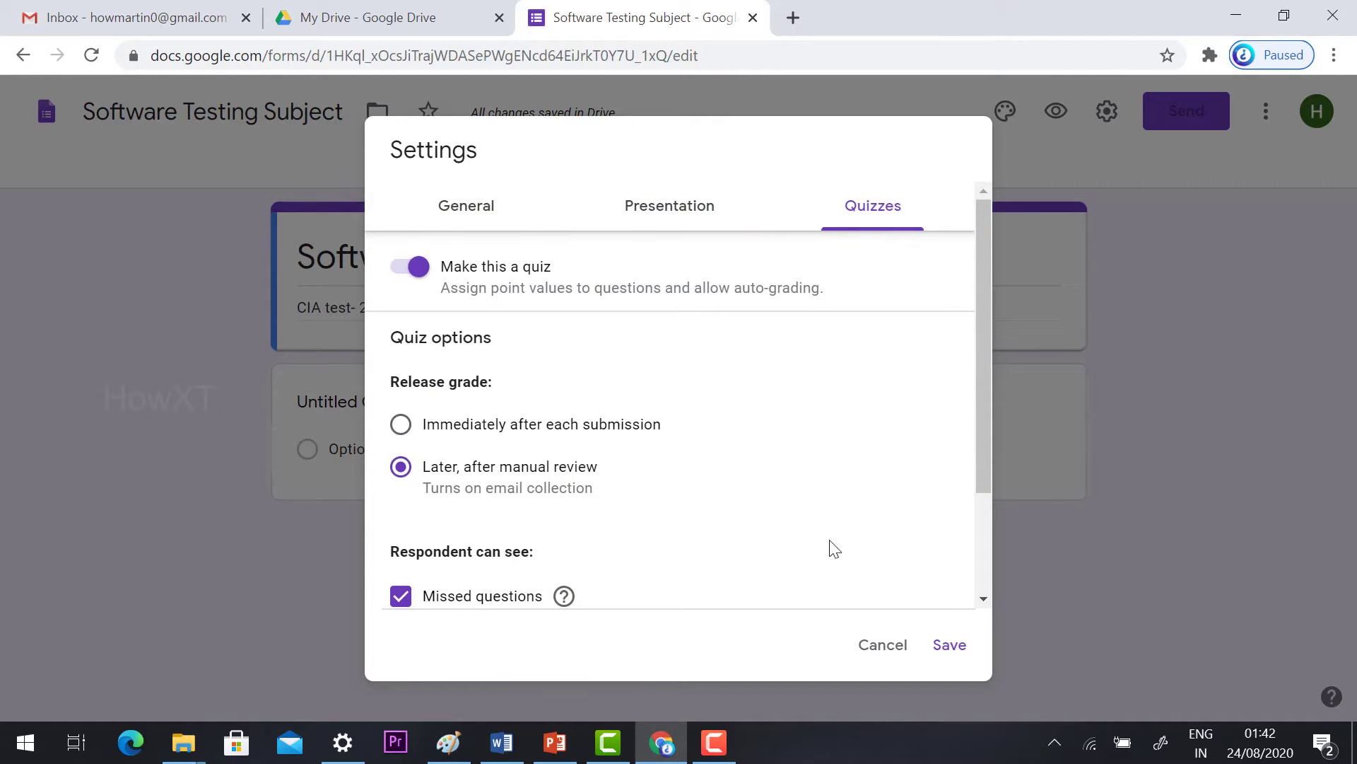
left_click(948, 646)
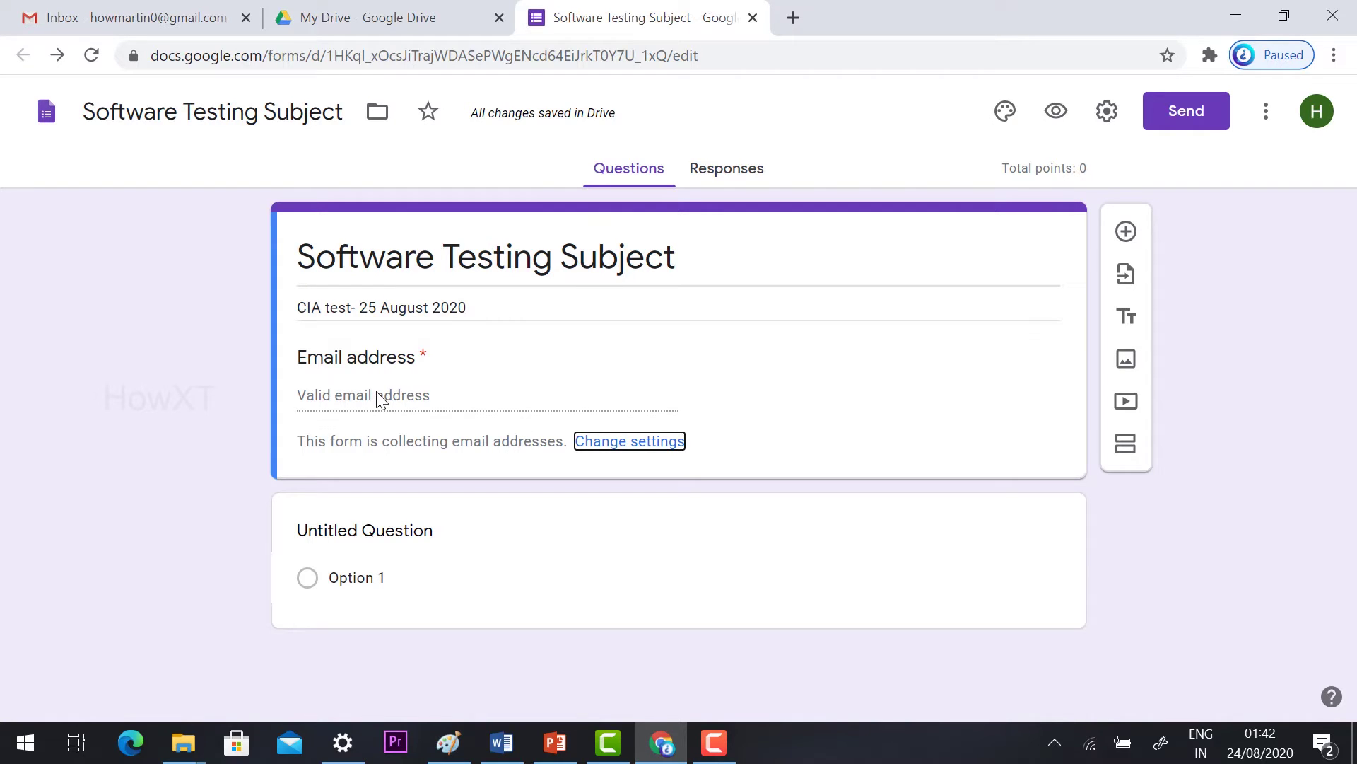
Step: Rename the untitled question to 'Name' and mark it required
left_click(380, 535)
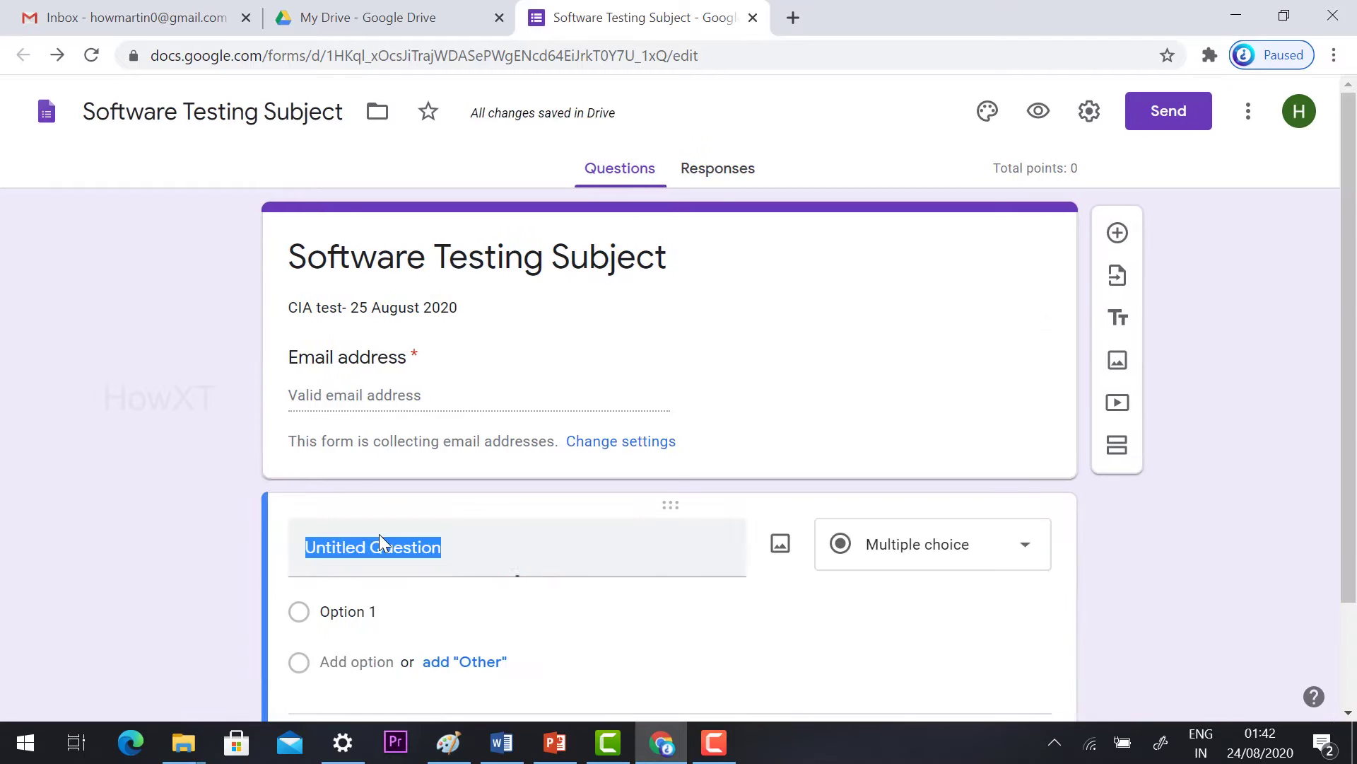
type("Name")
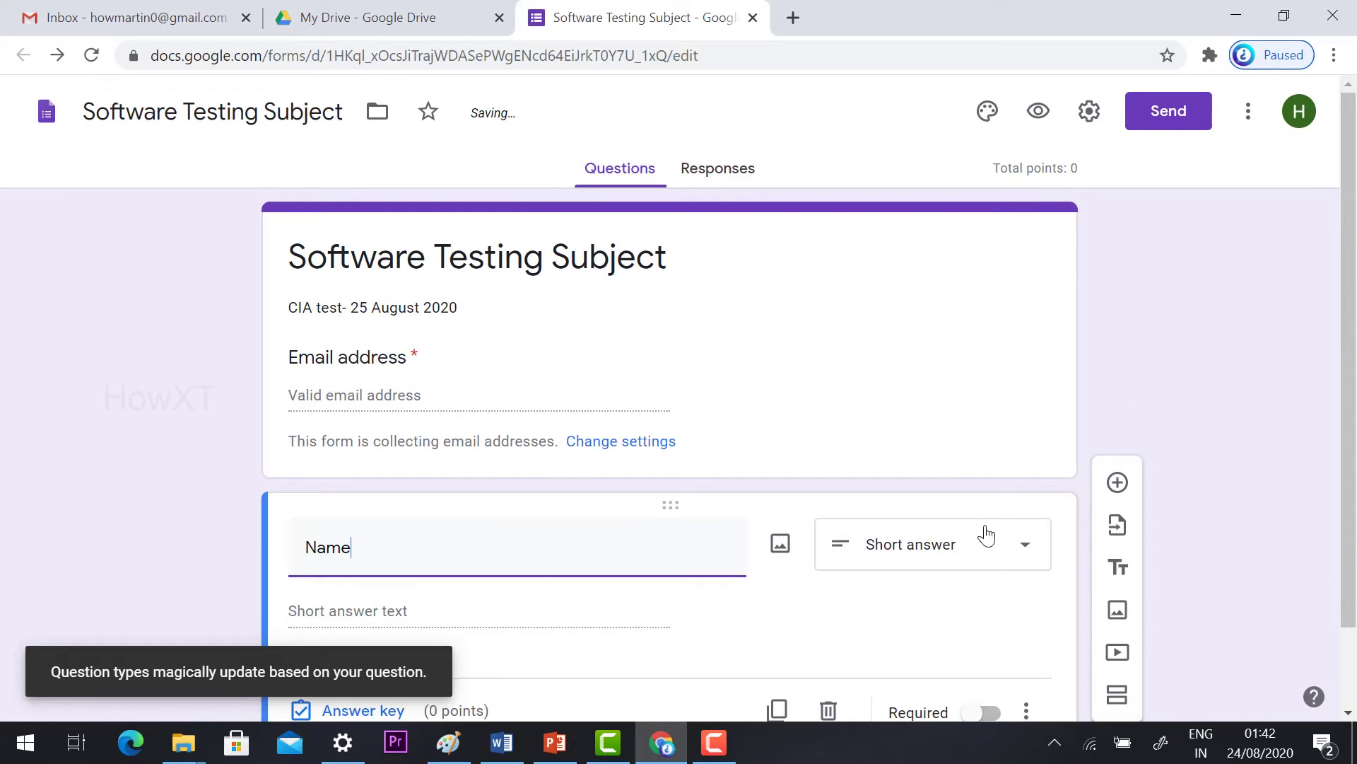
scroll(463, 491, "down", 1)
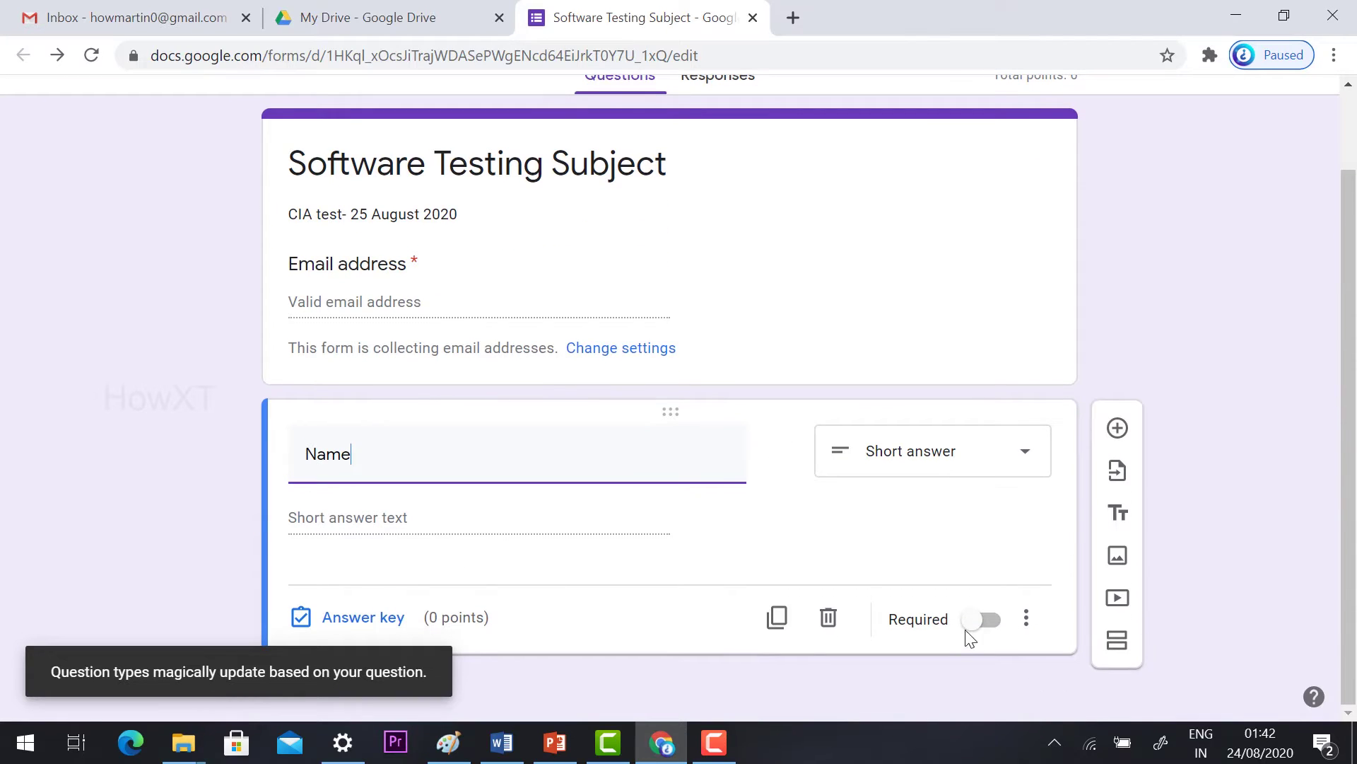
left_click(971, 628)
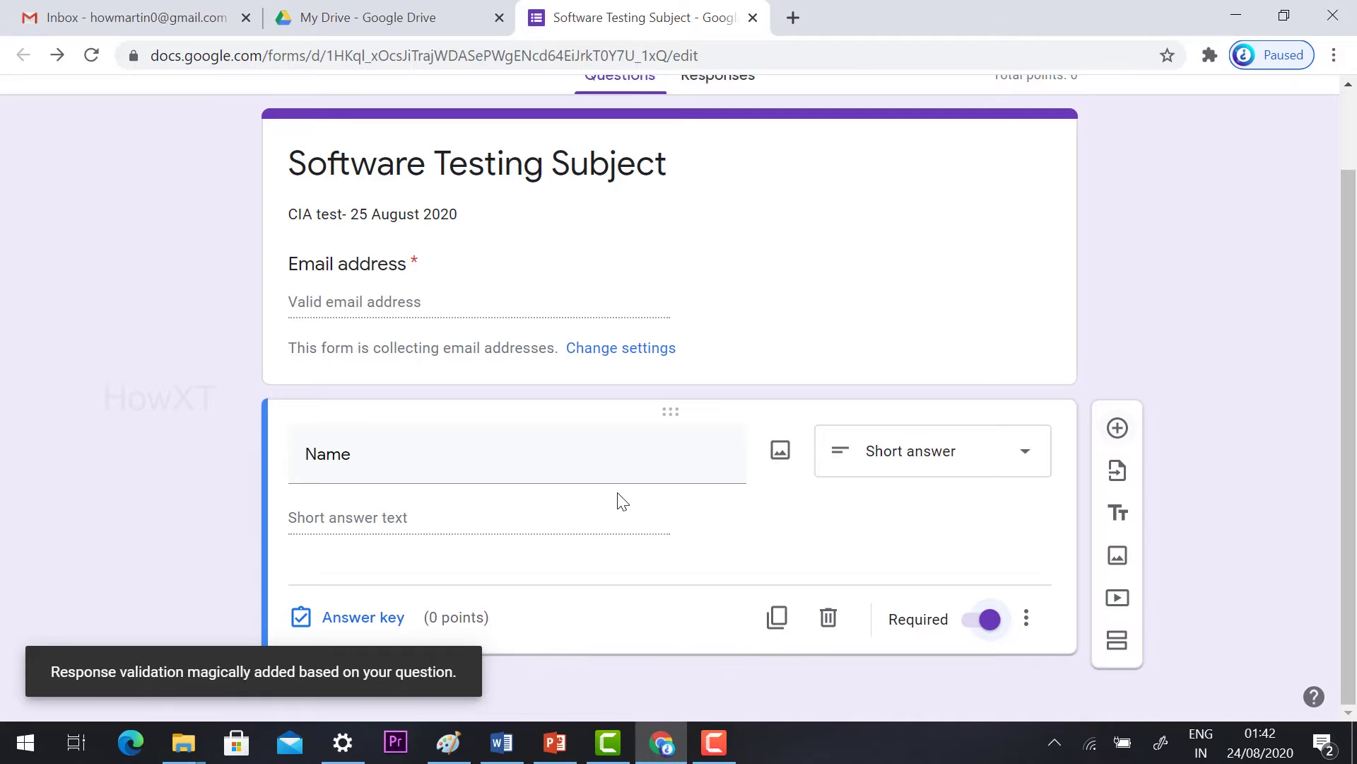
Step: Add a required 'Roll No' question below Name with its number validation removed
left_click(1120, 431)
type("Roll No")
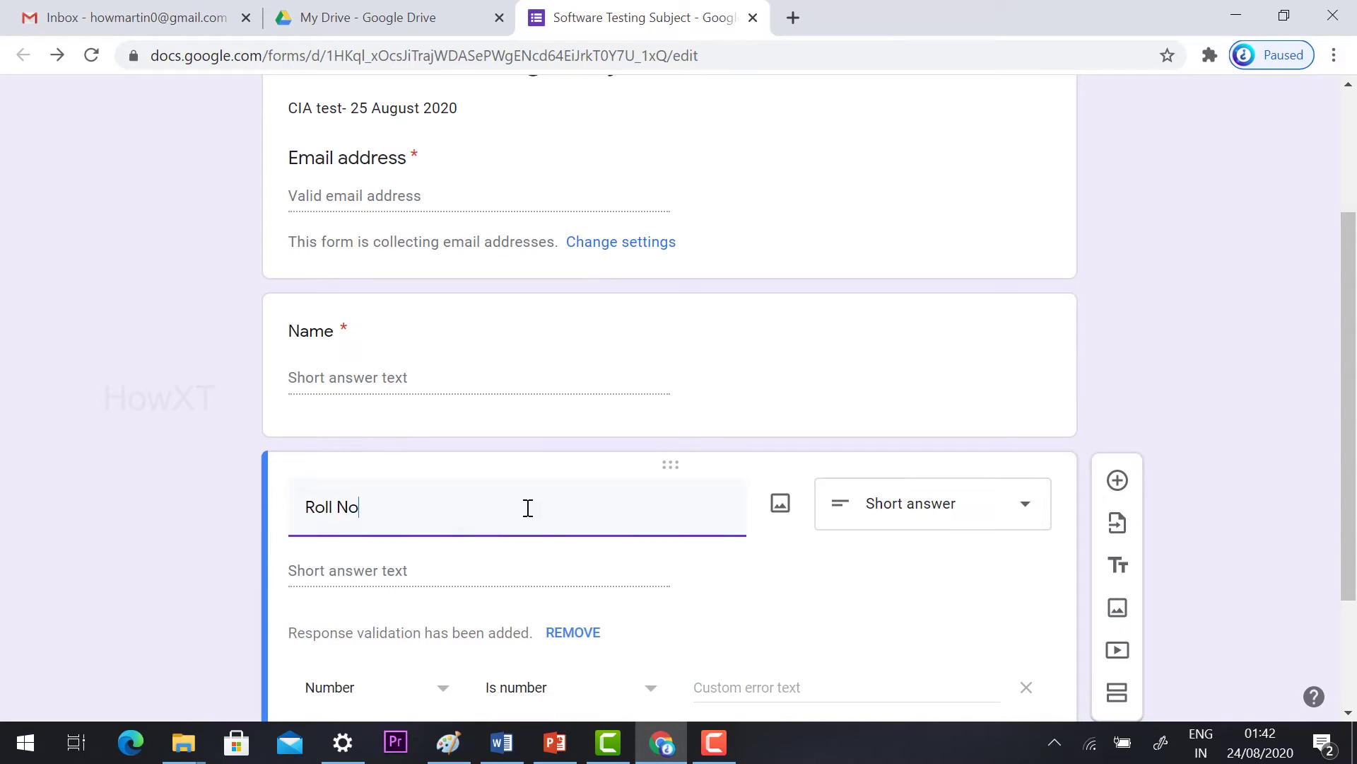
scroll(521, 494, "down", 1)
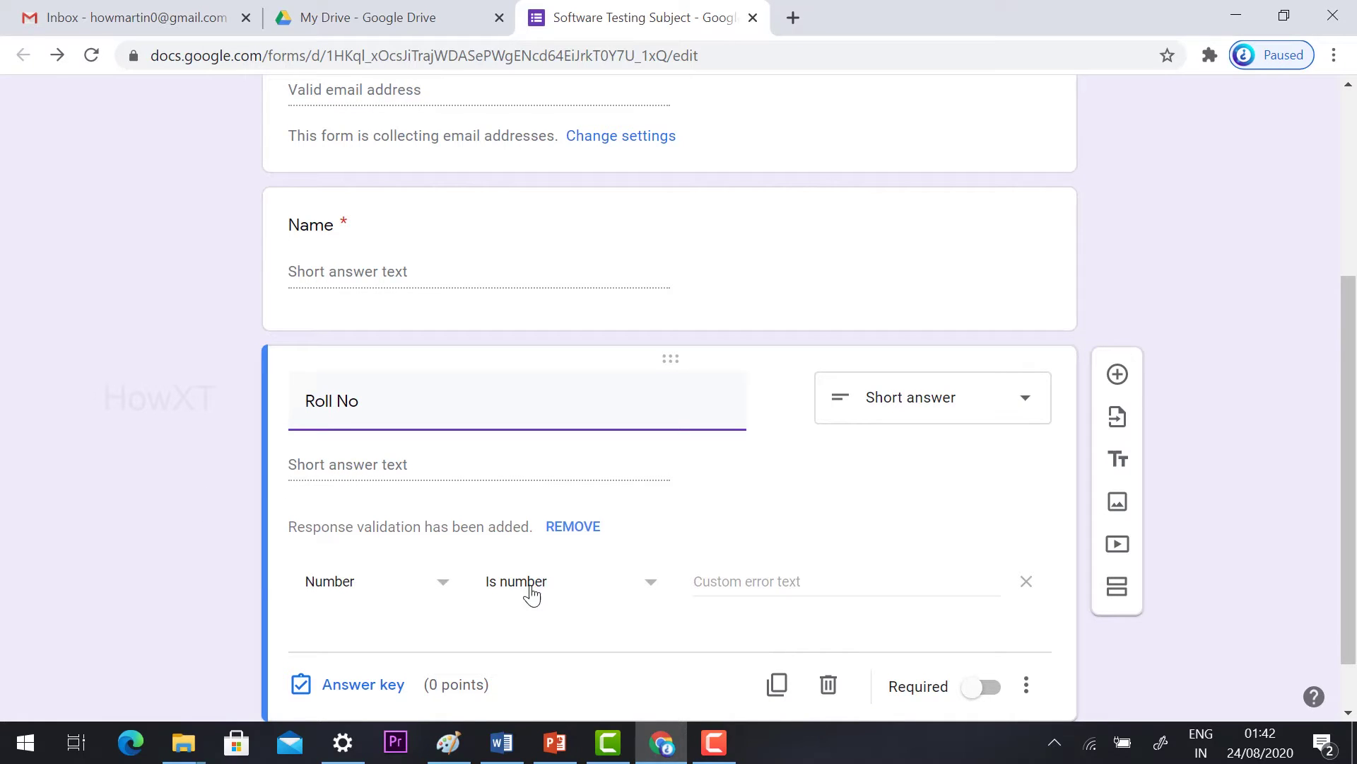
left_click(573, 538)
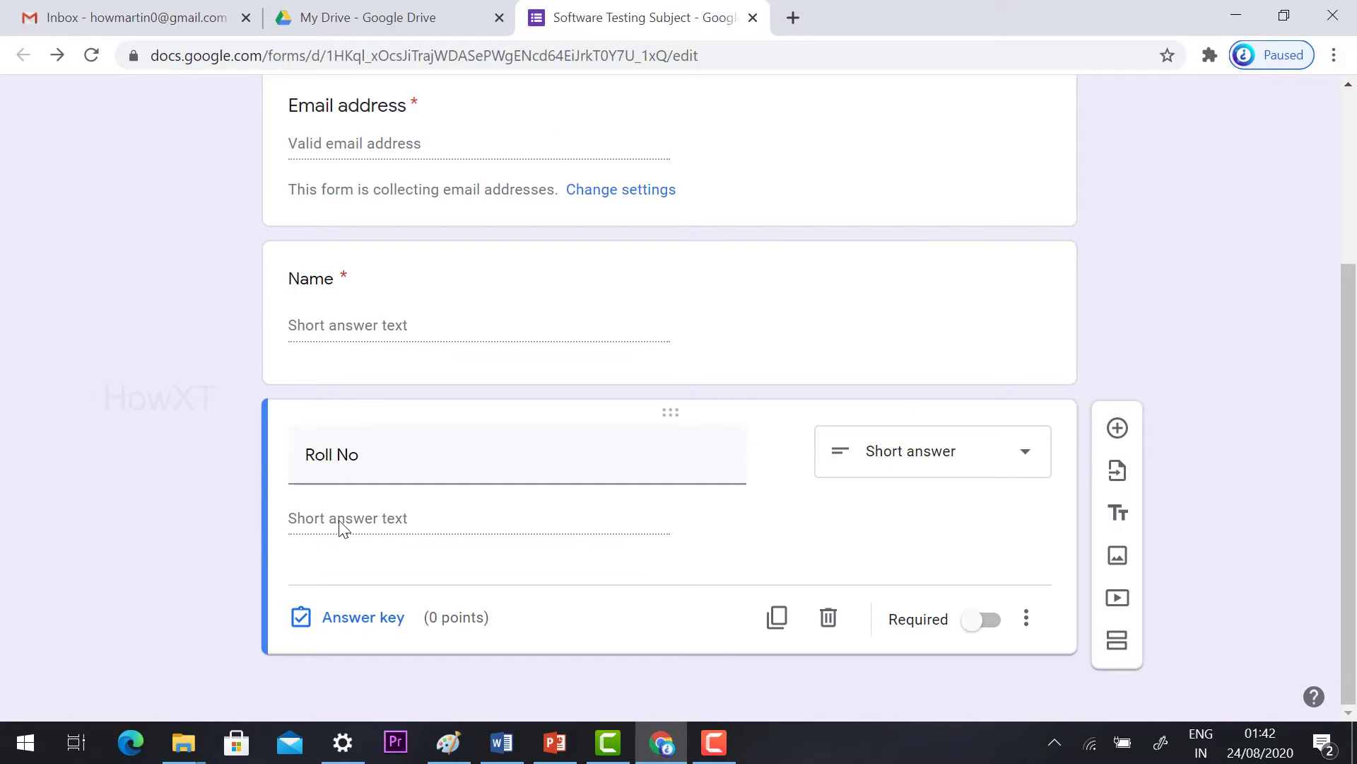
left_click(983, 620)
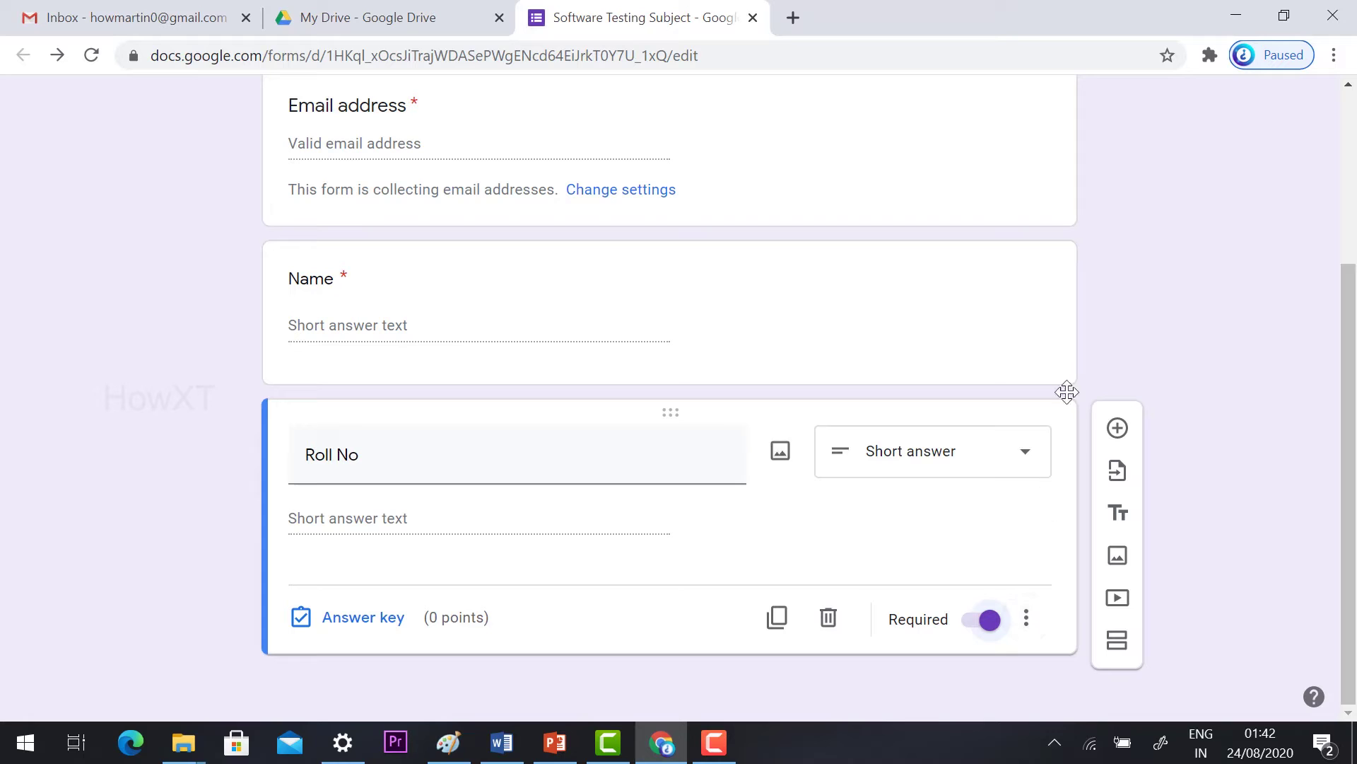
scroll(601, 375, "up", 4)
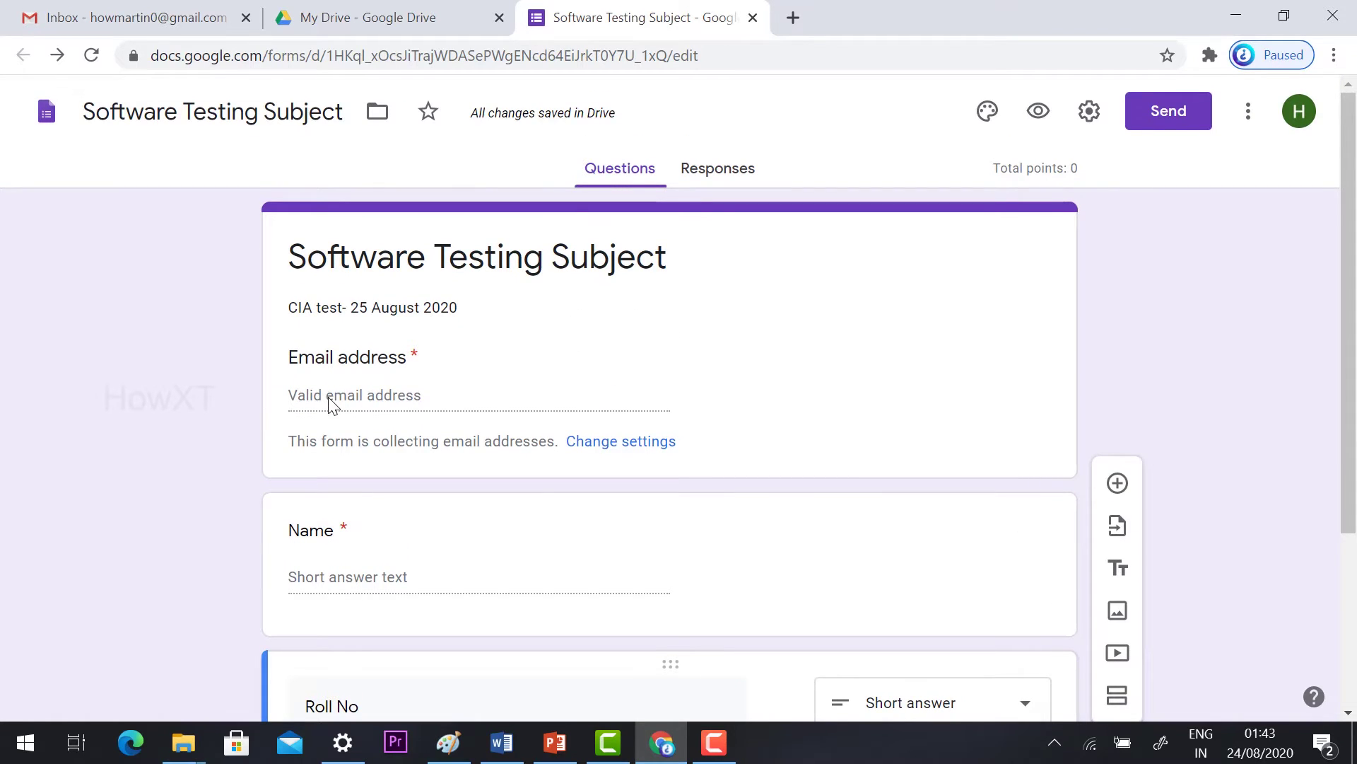
scroll(332, 403, "down", 4)
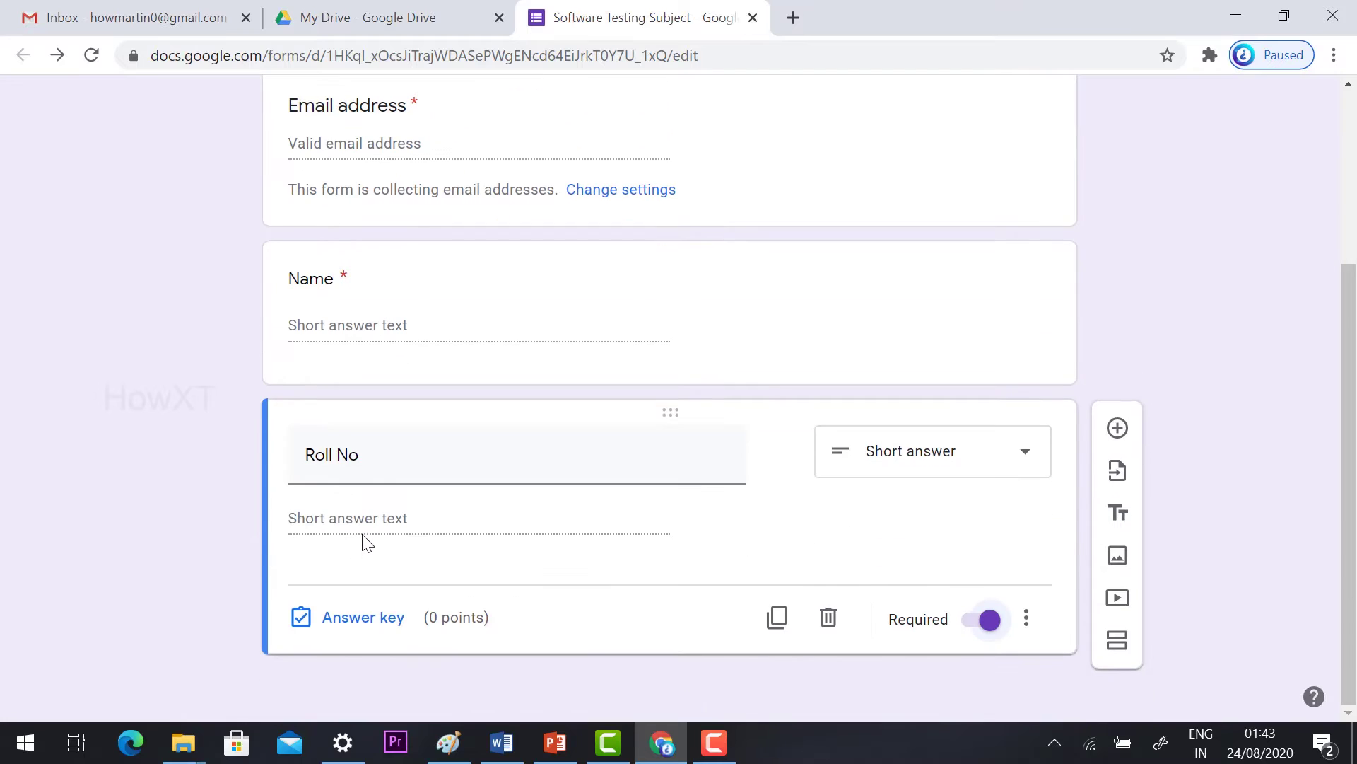
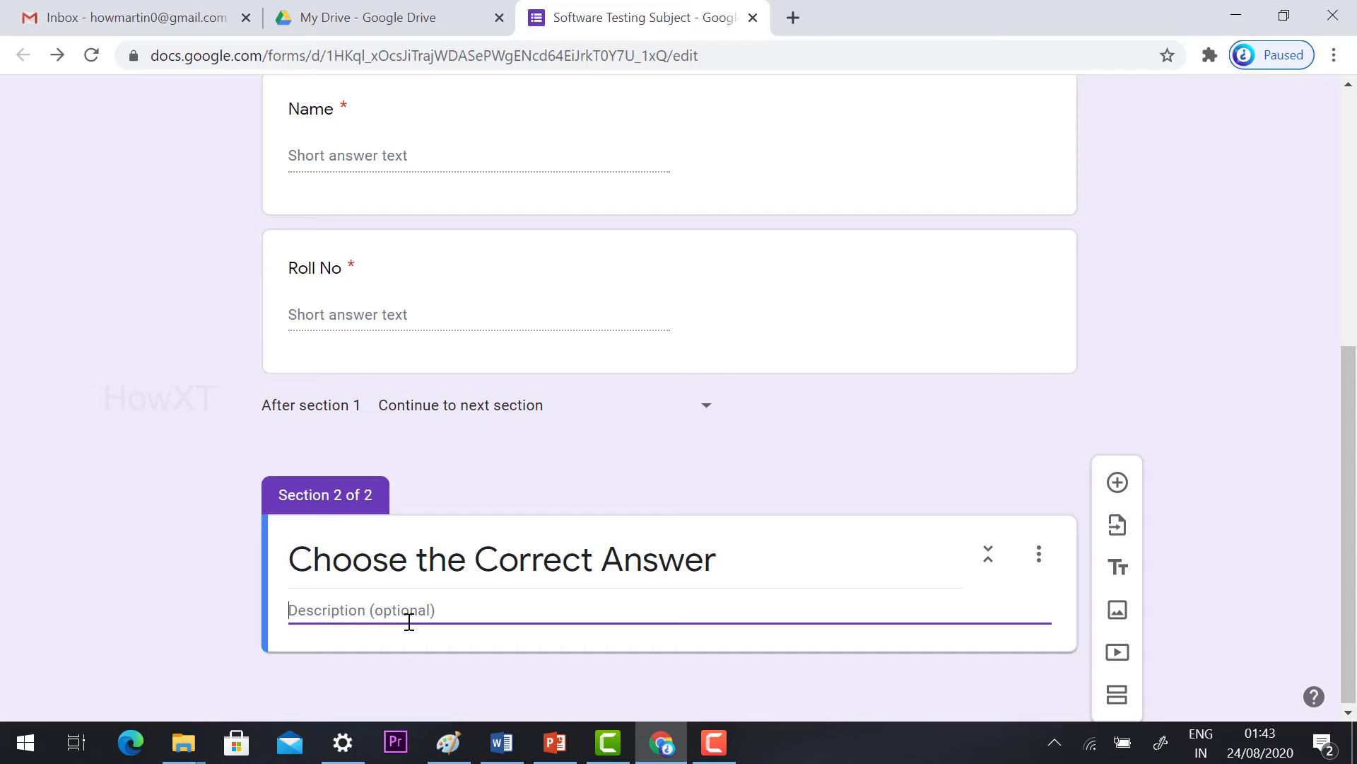
Step: Give section 2 the description 10x2=20 and add the question 'What is a Full form of RAM?' with four options
type("10x2=20")
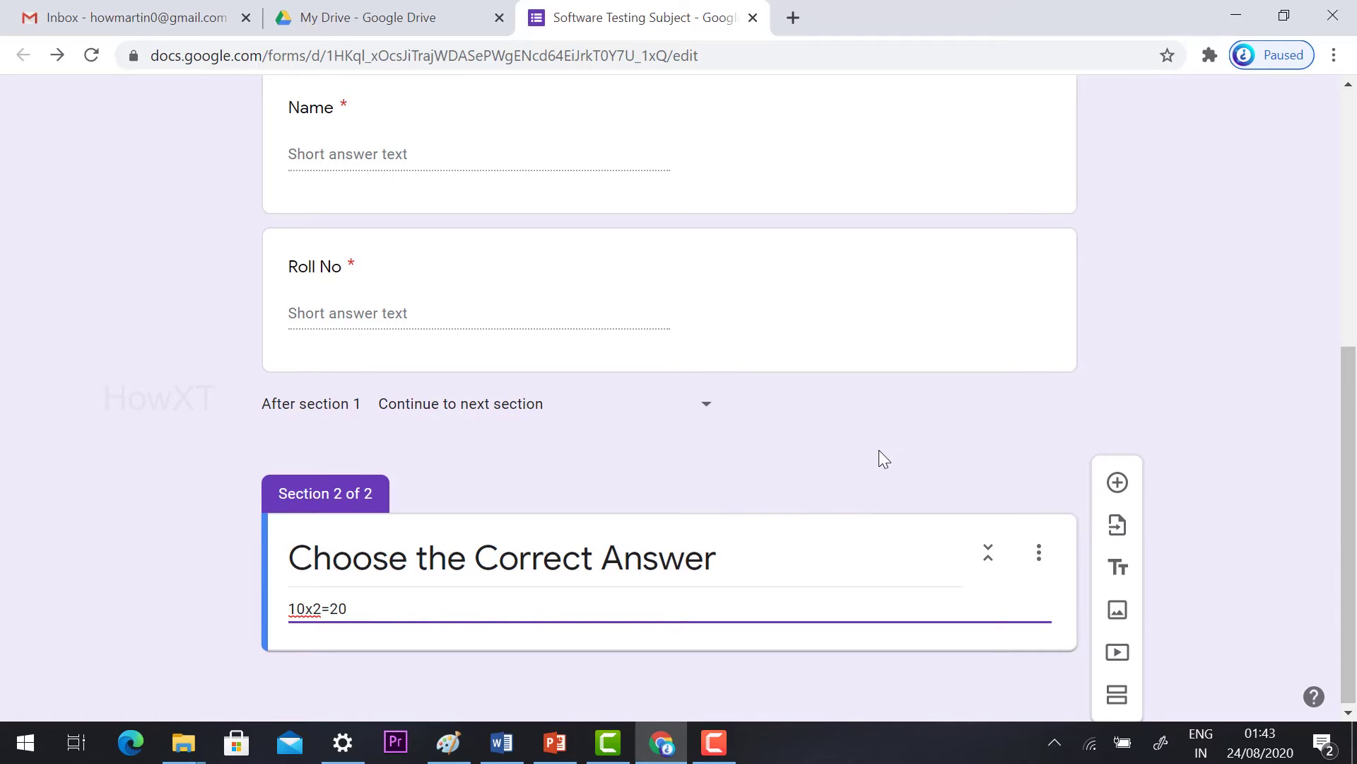
left_click(1115, 488)
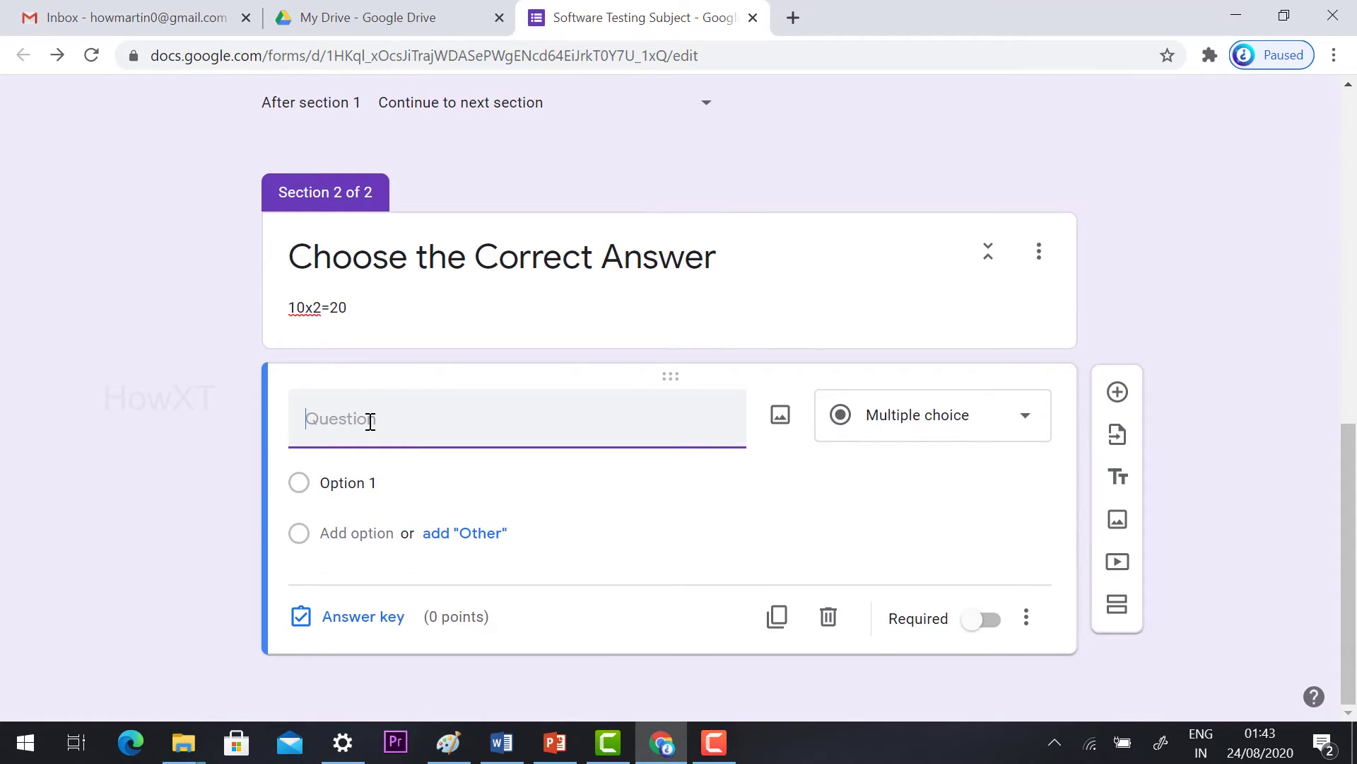
type("What is a Full fo")
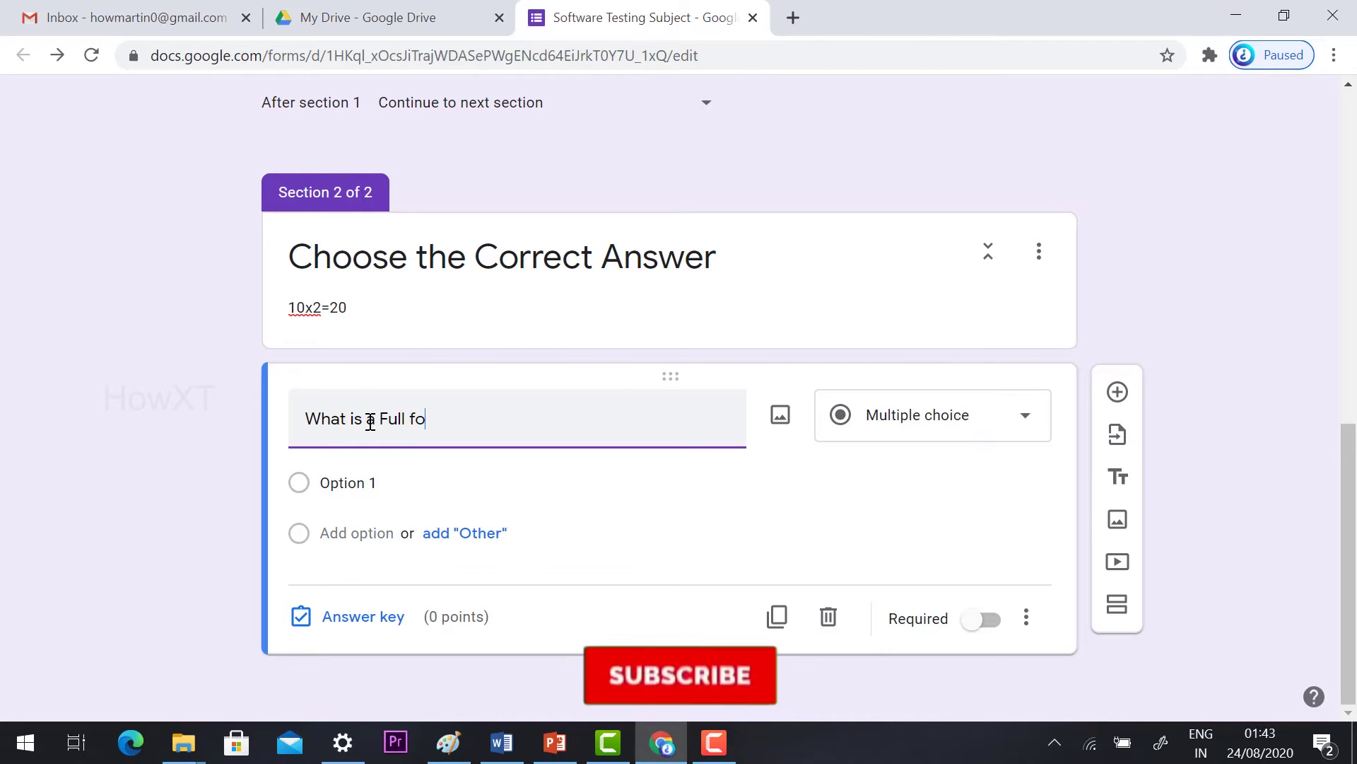
type("rm of ")
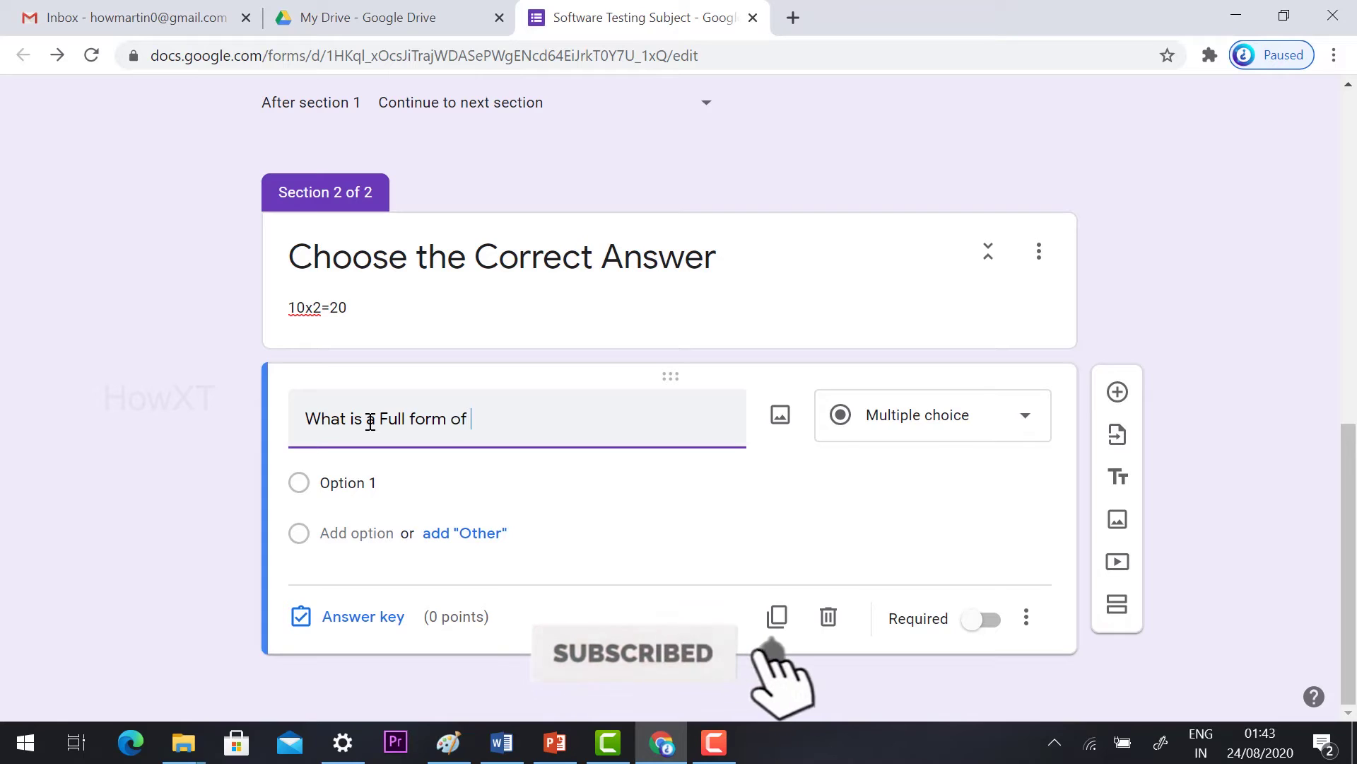
type("RAM")
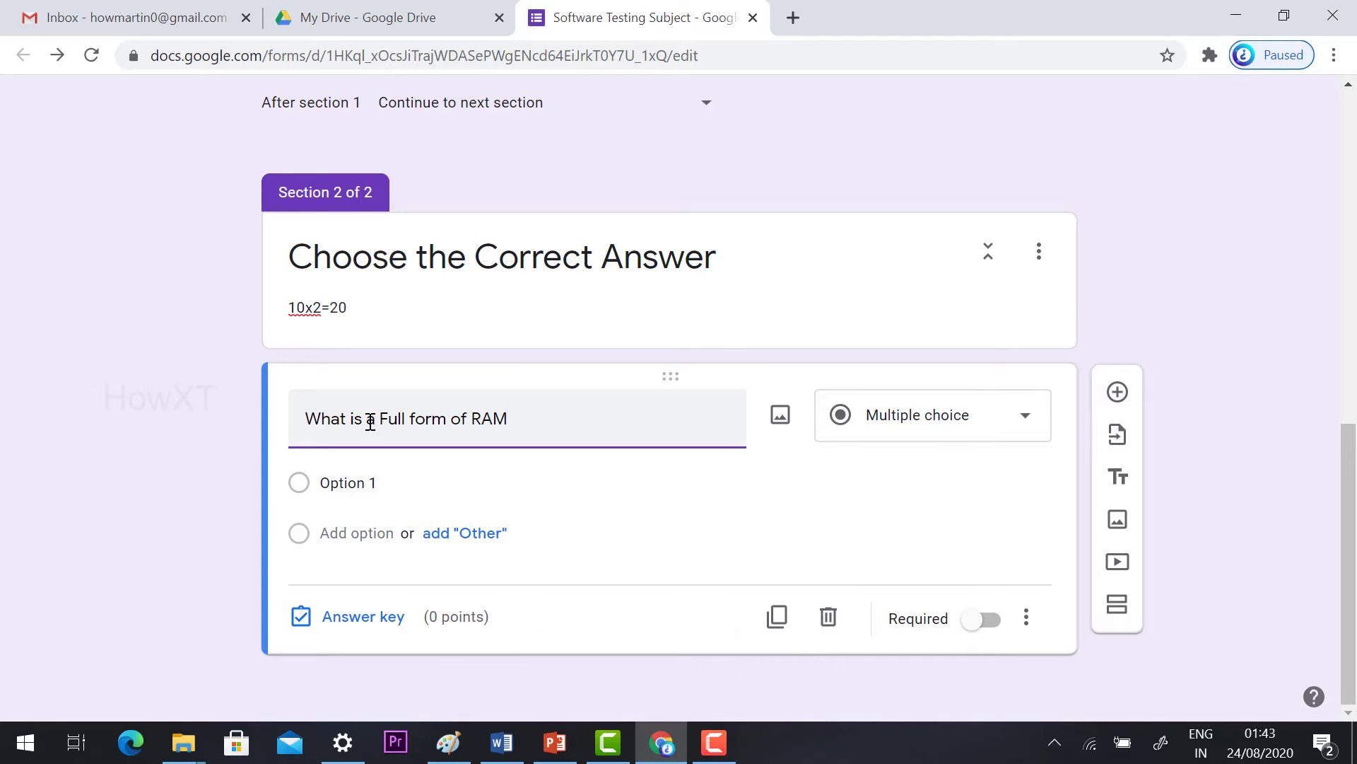
left_click(357, 483)
type("R")
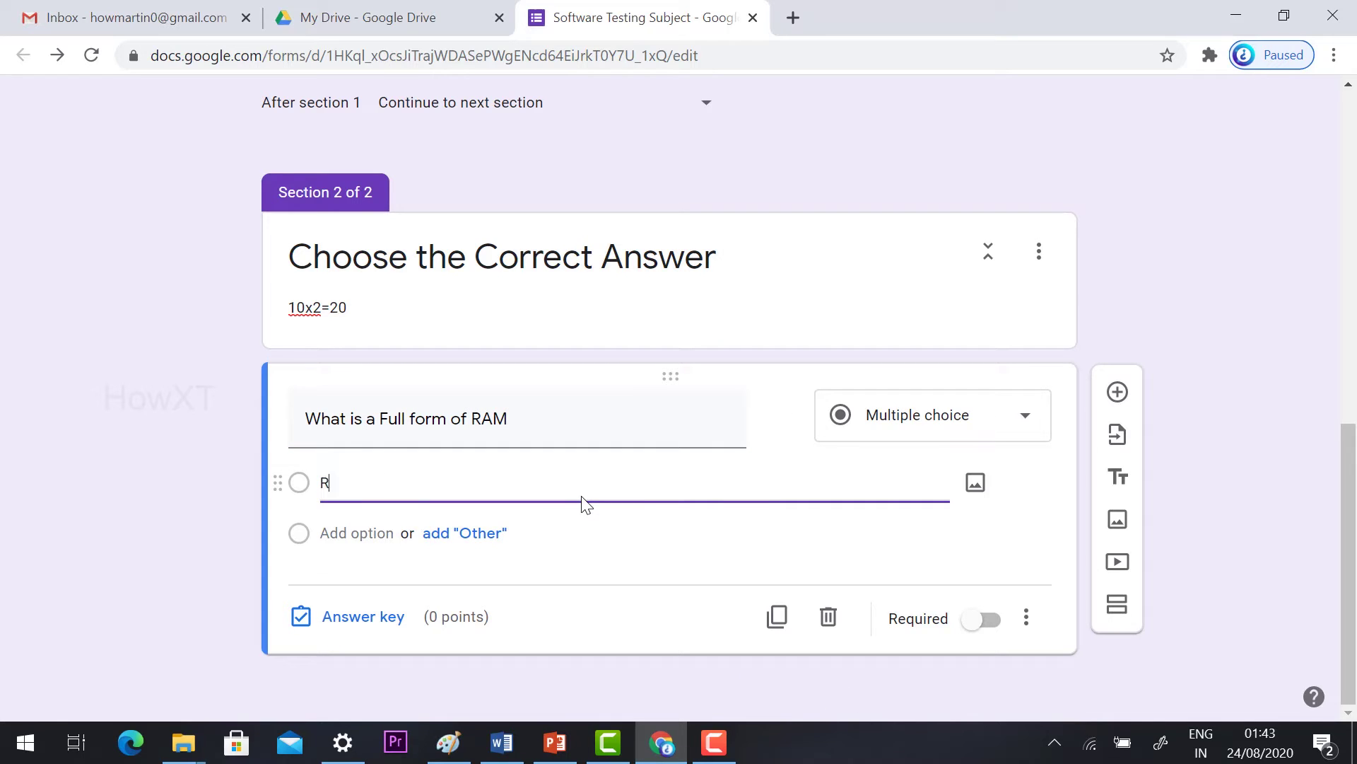
type("andam")
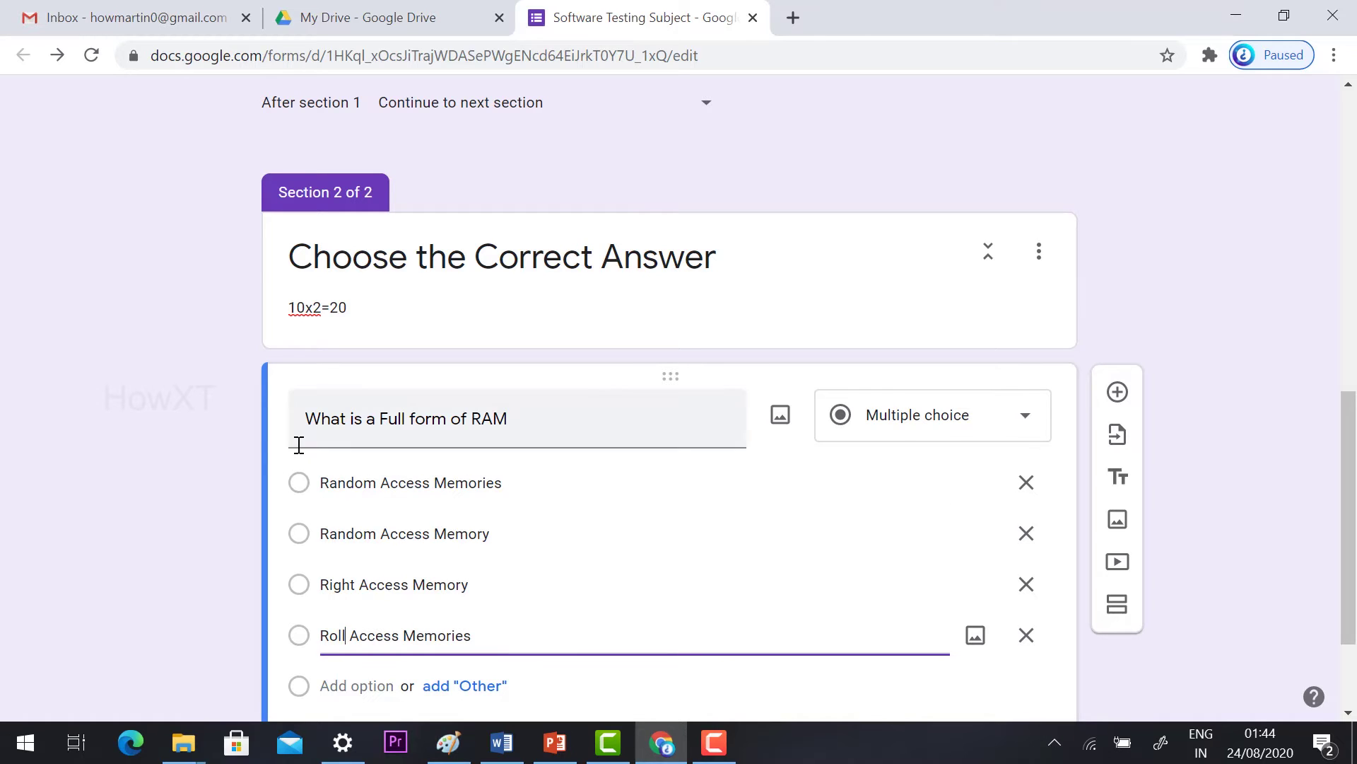
left_click(591, 424)
left_click(592, 425)
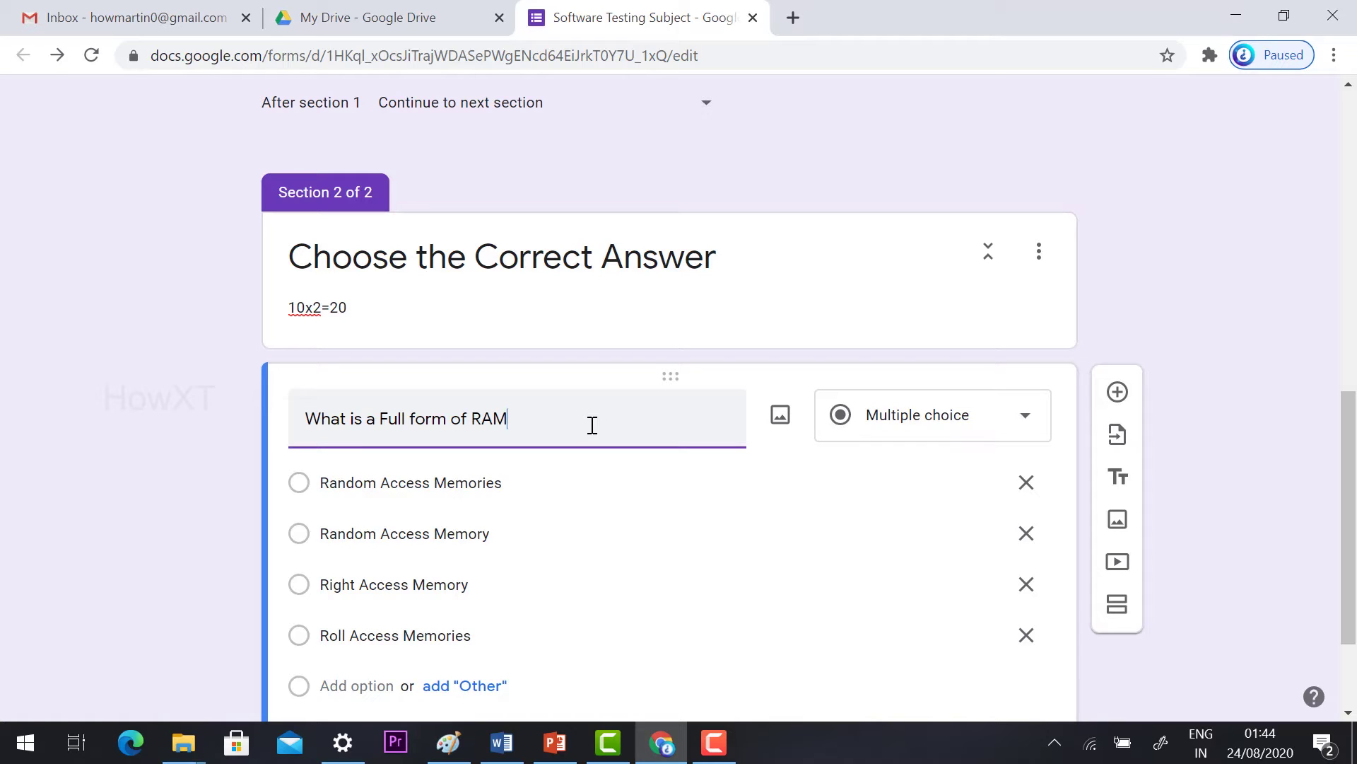
type("?")
scroll(592, 425, "down", 3)
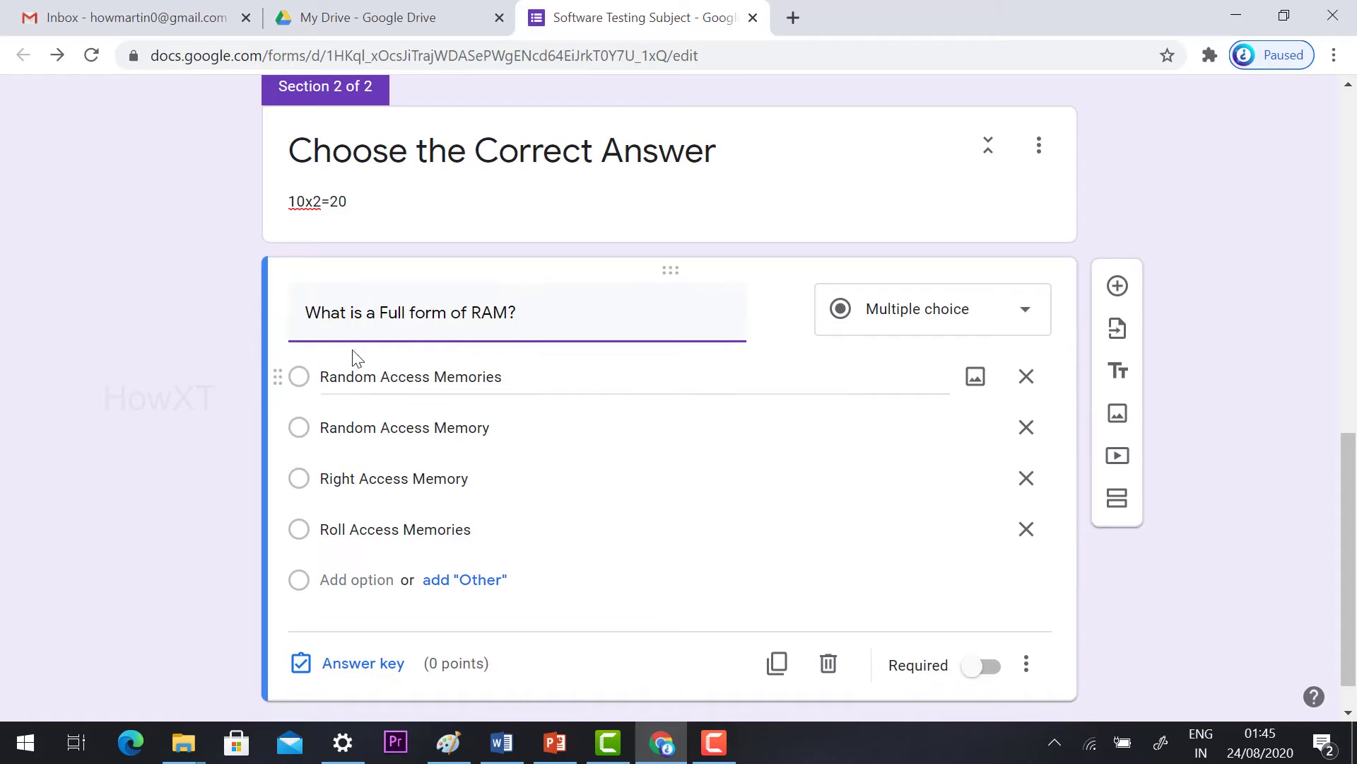
Step: Mark Random Access Memory as the 2-point correct answer for the RAM question and make it required
left_click(362, 663)
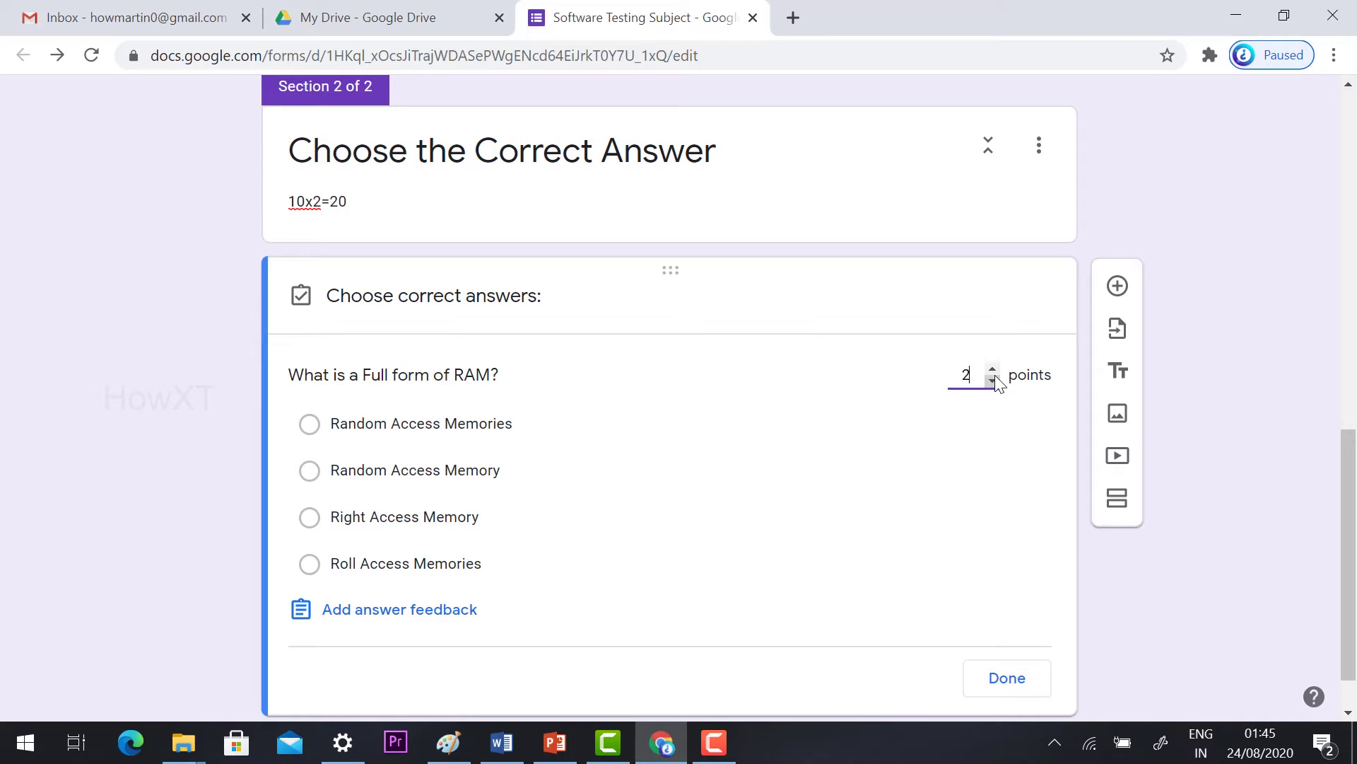
left_click(309, 472)
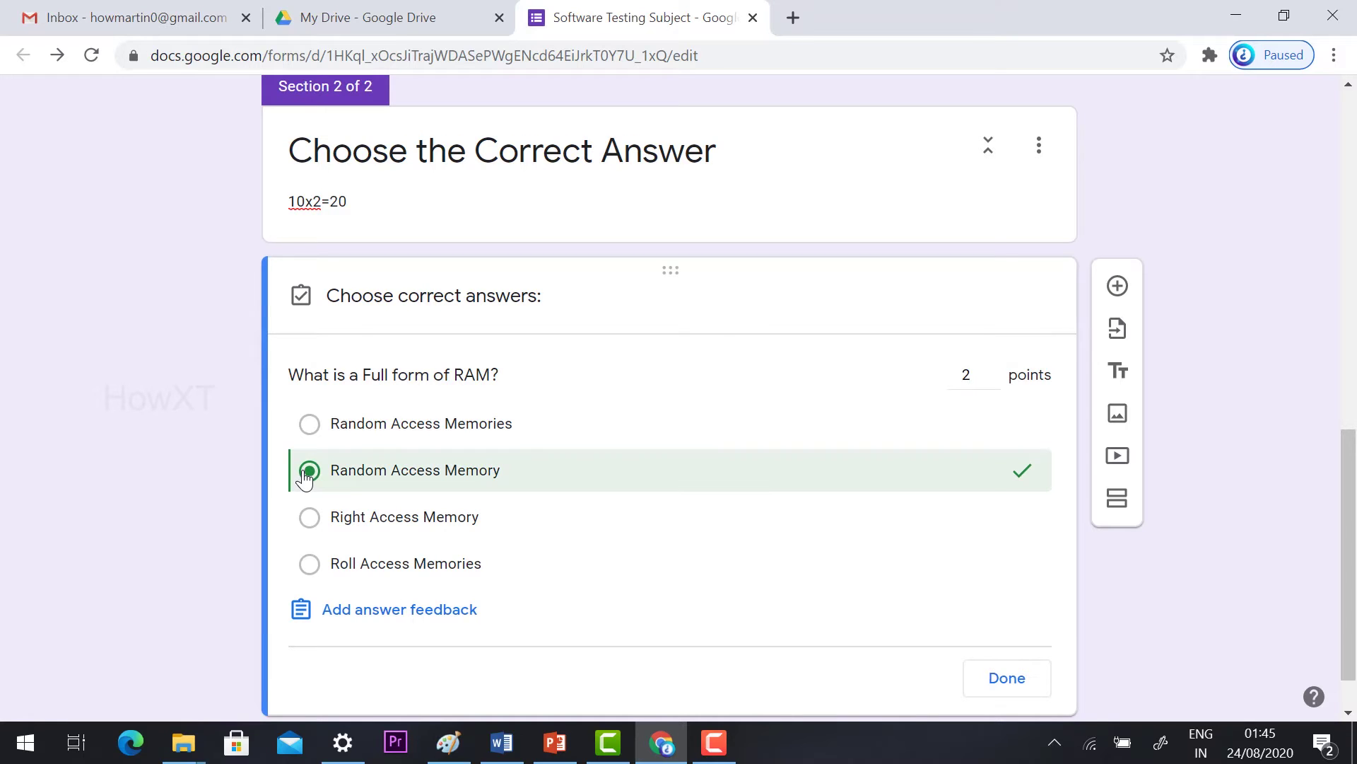
left_click(1023, 686)
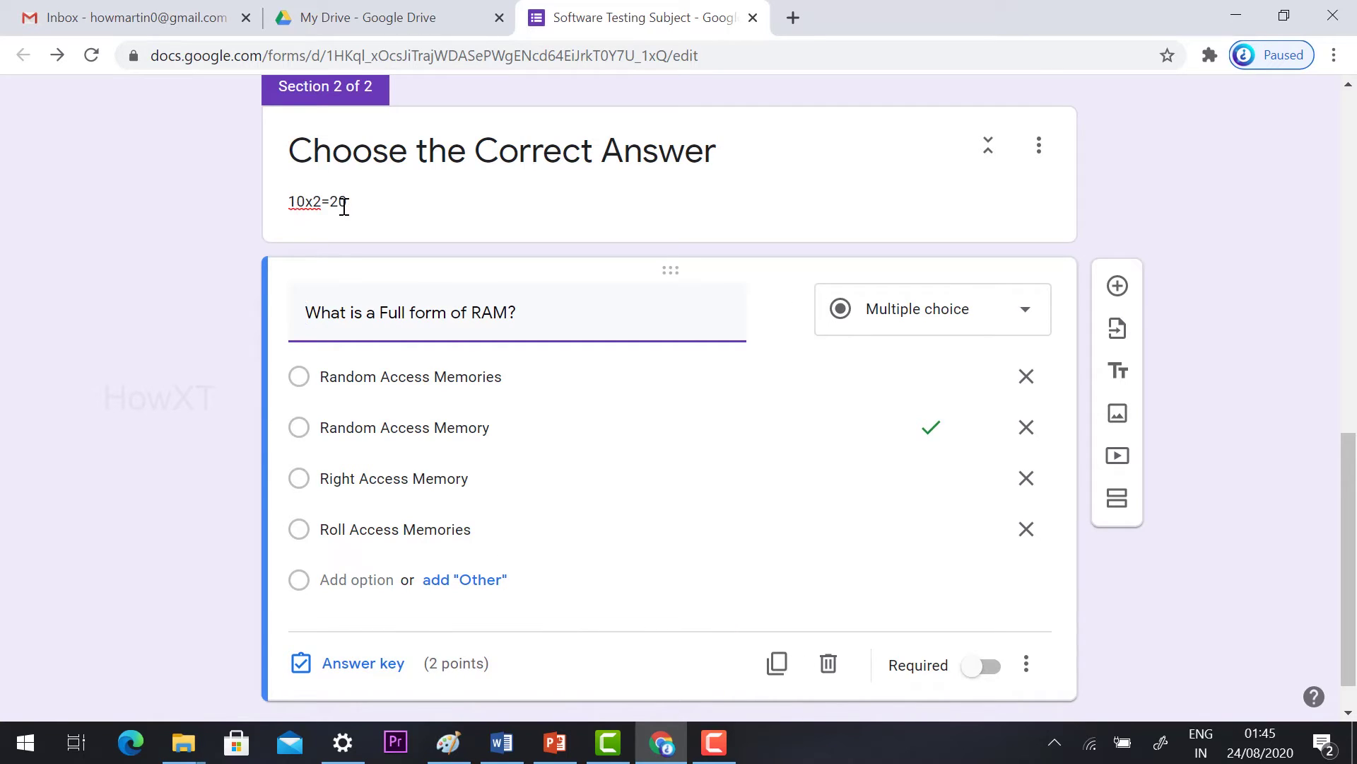
left_click(350, 665)
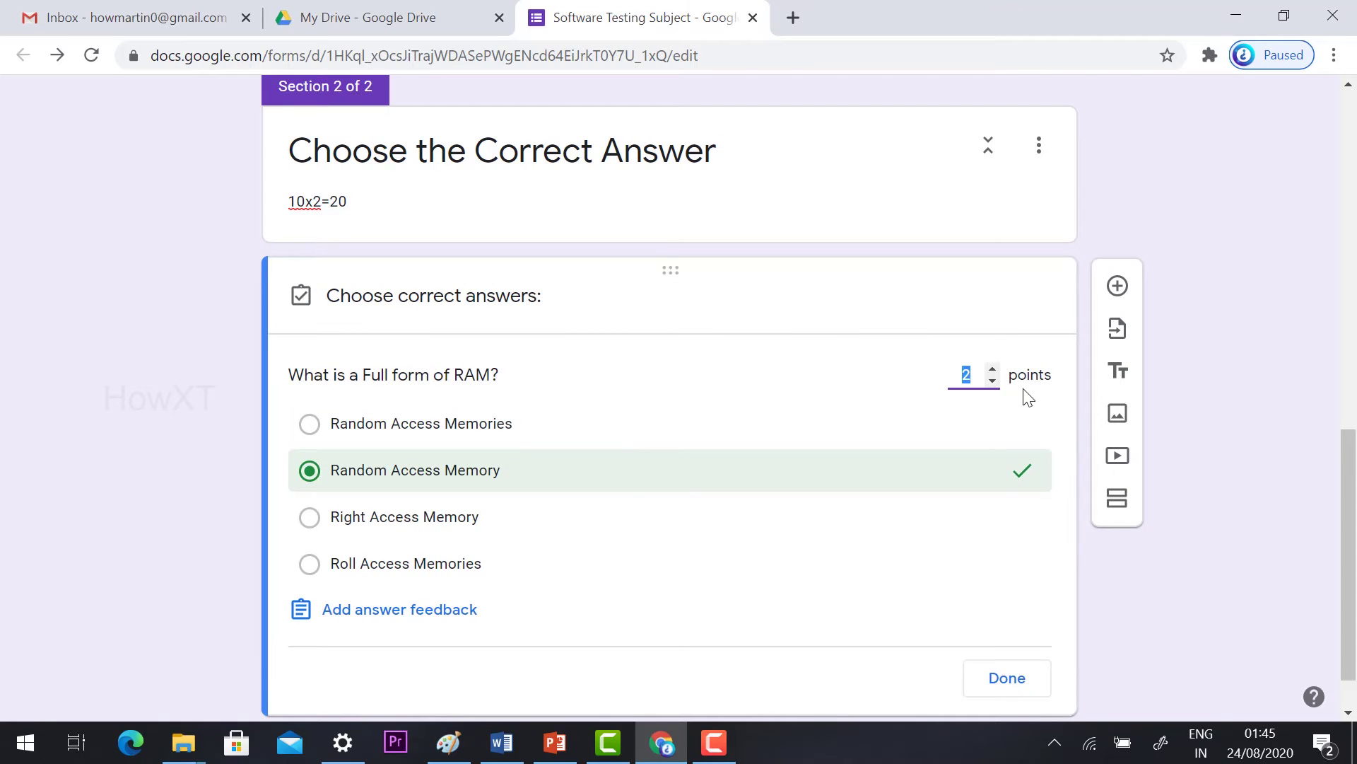
left_click(1009, 678)
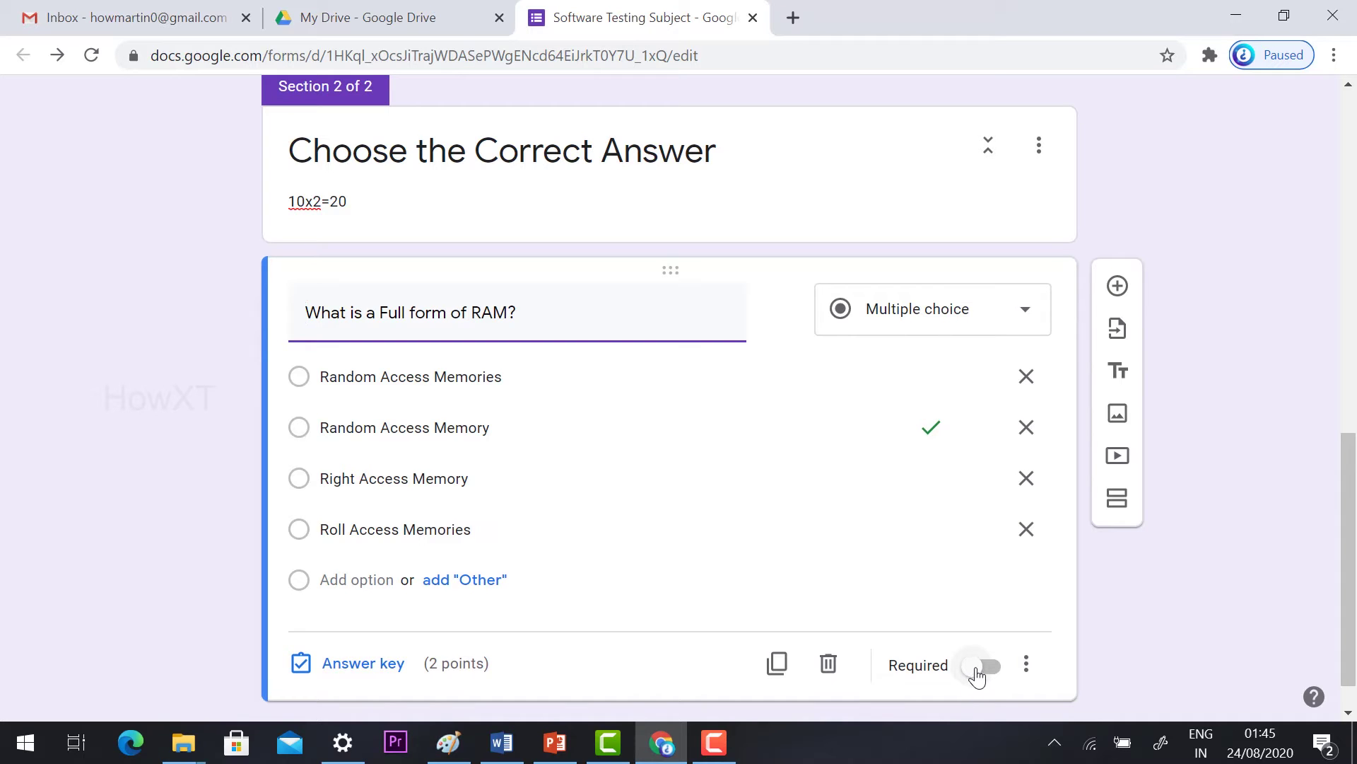
left_click(977, 677)
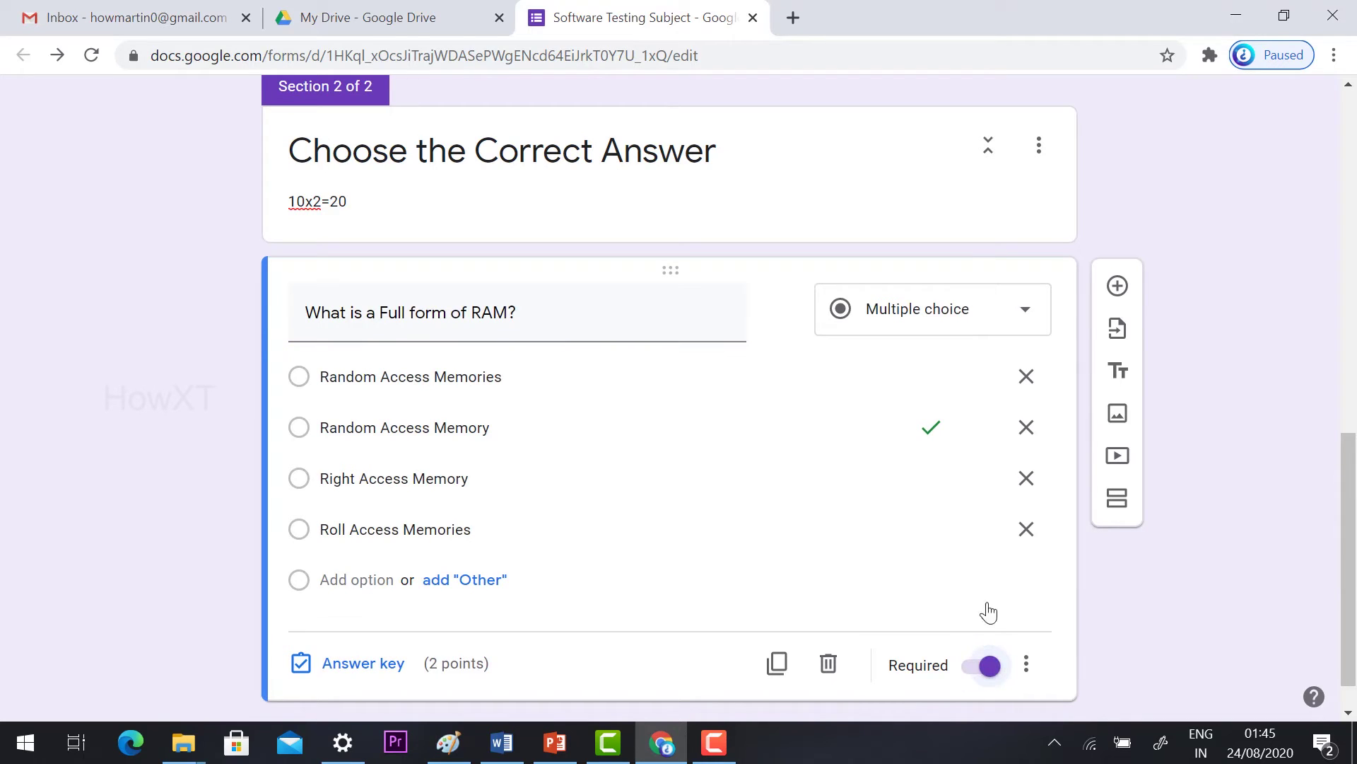
Step: Add a required 'What is C++' question with Programming Language as its 2-point correct answer
left_click(1118, 286)
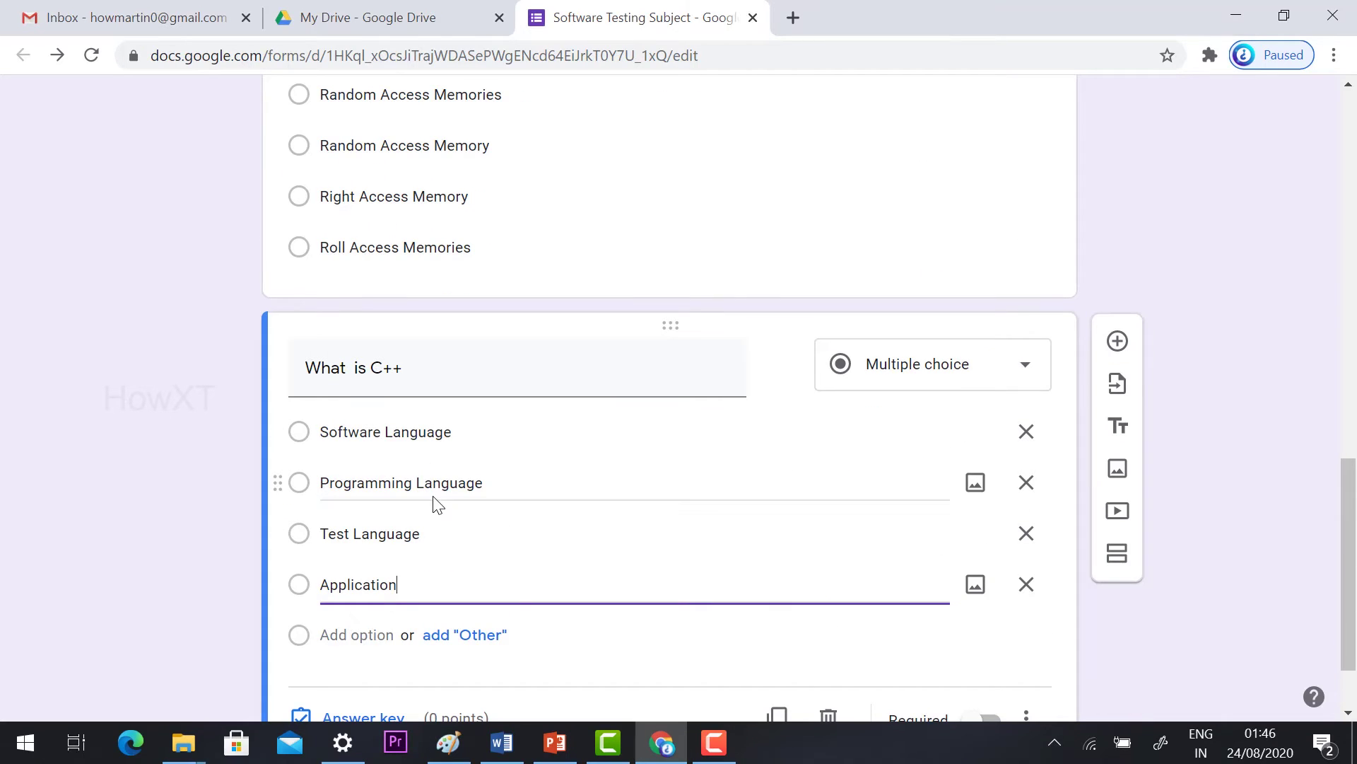
scroll(434, 504, "down", 2)
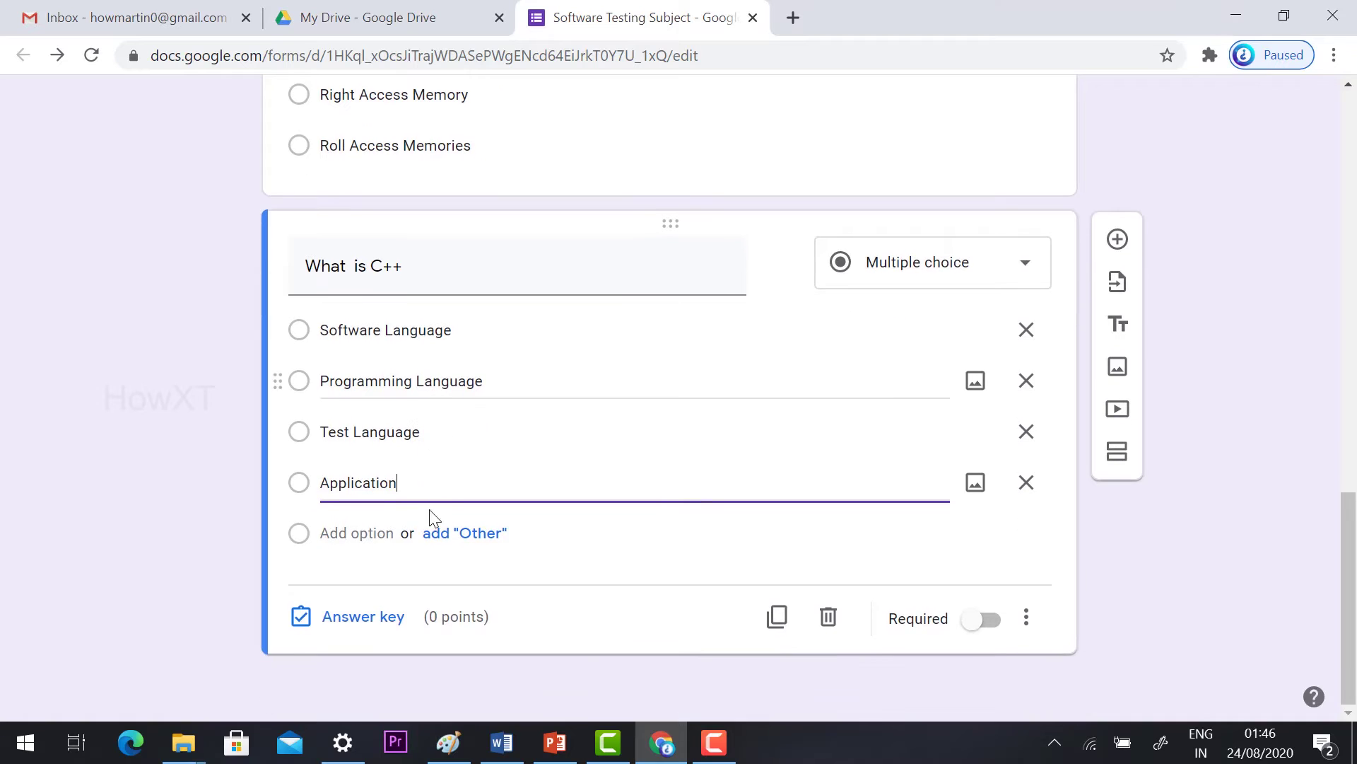
left_click(357, 623)
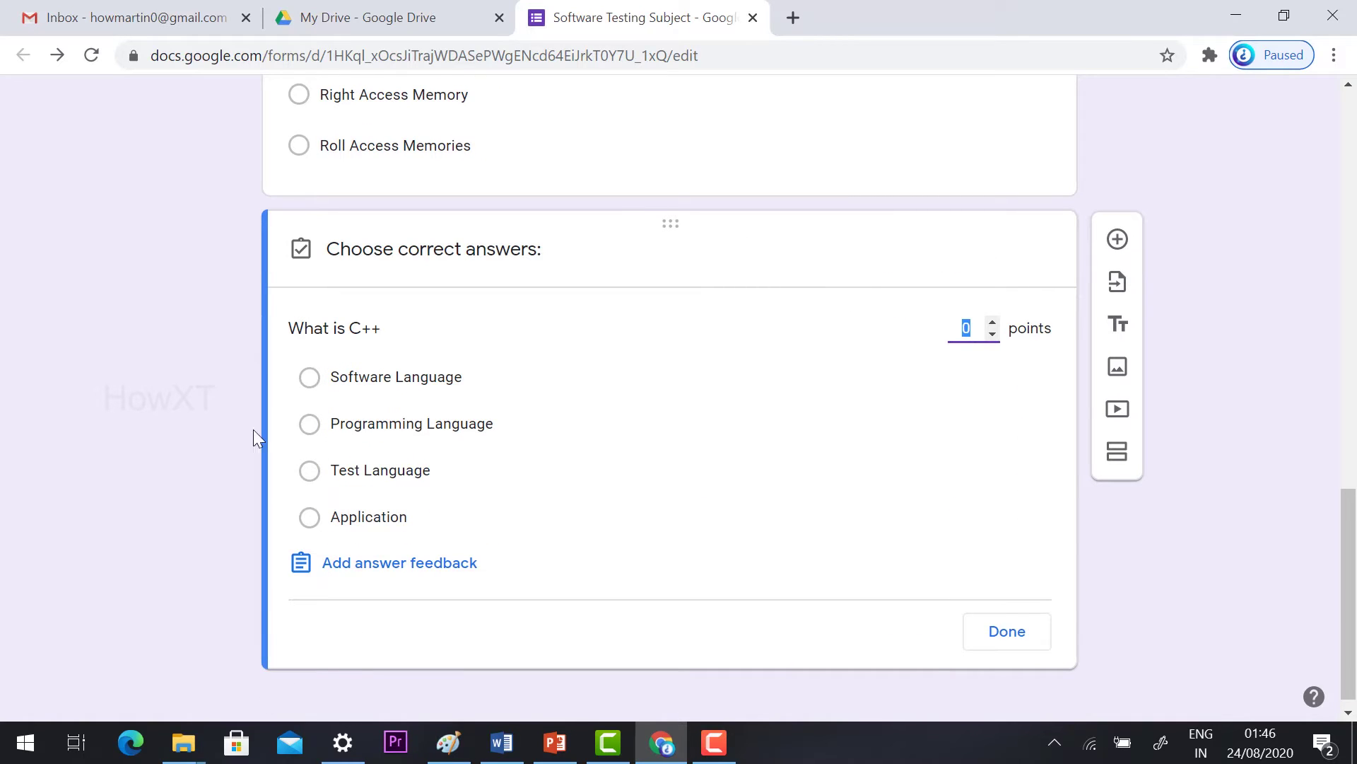
left_click(314, 425)
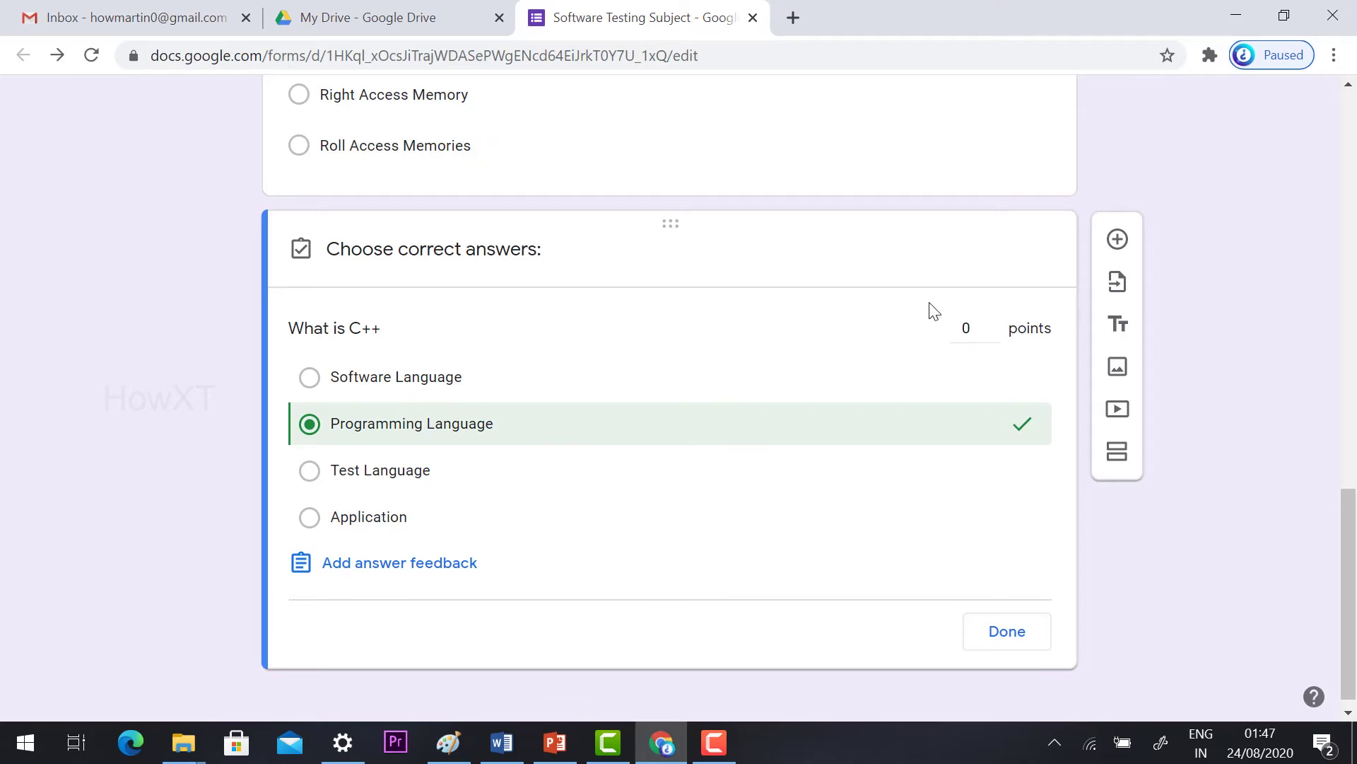
double_click(966, 327)
type("2")
left_click(1007, 631)
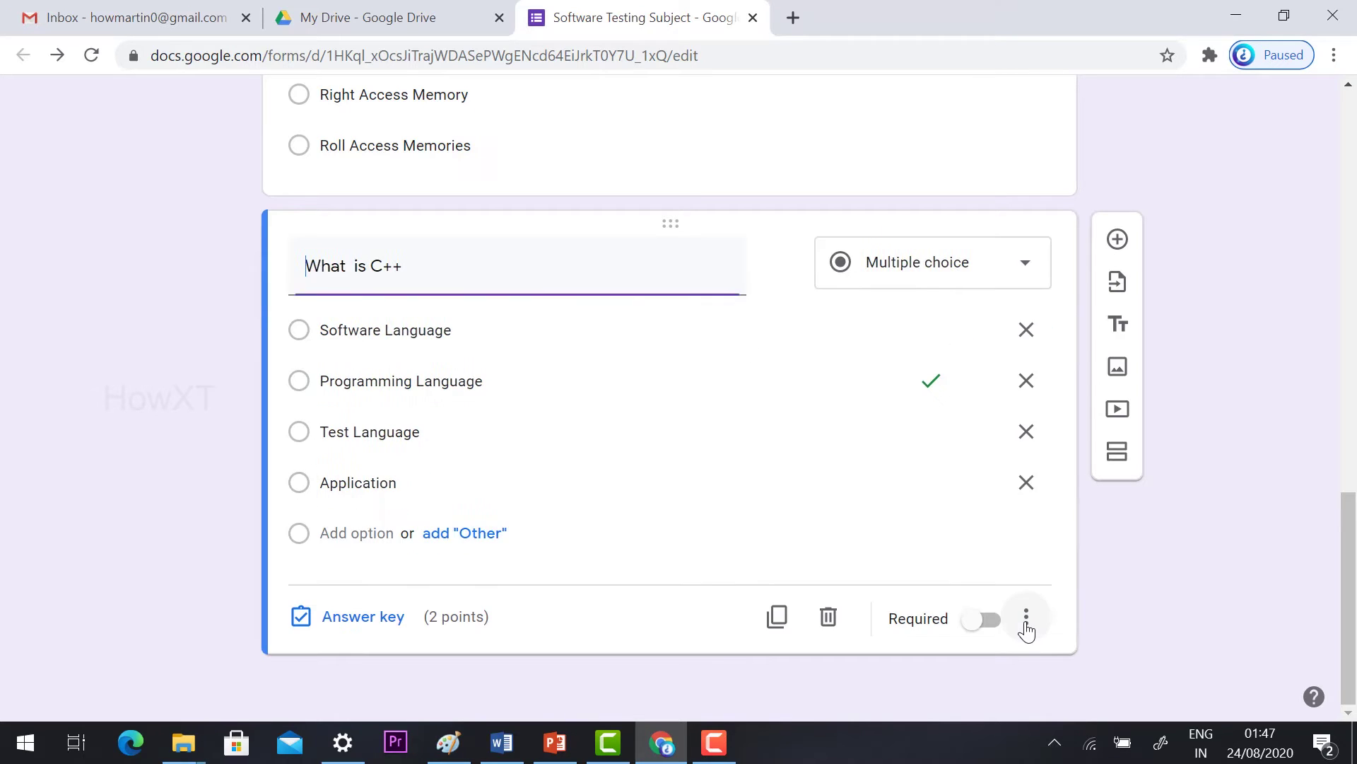
left_click(980, 620)
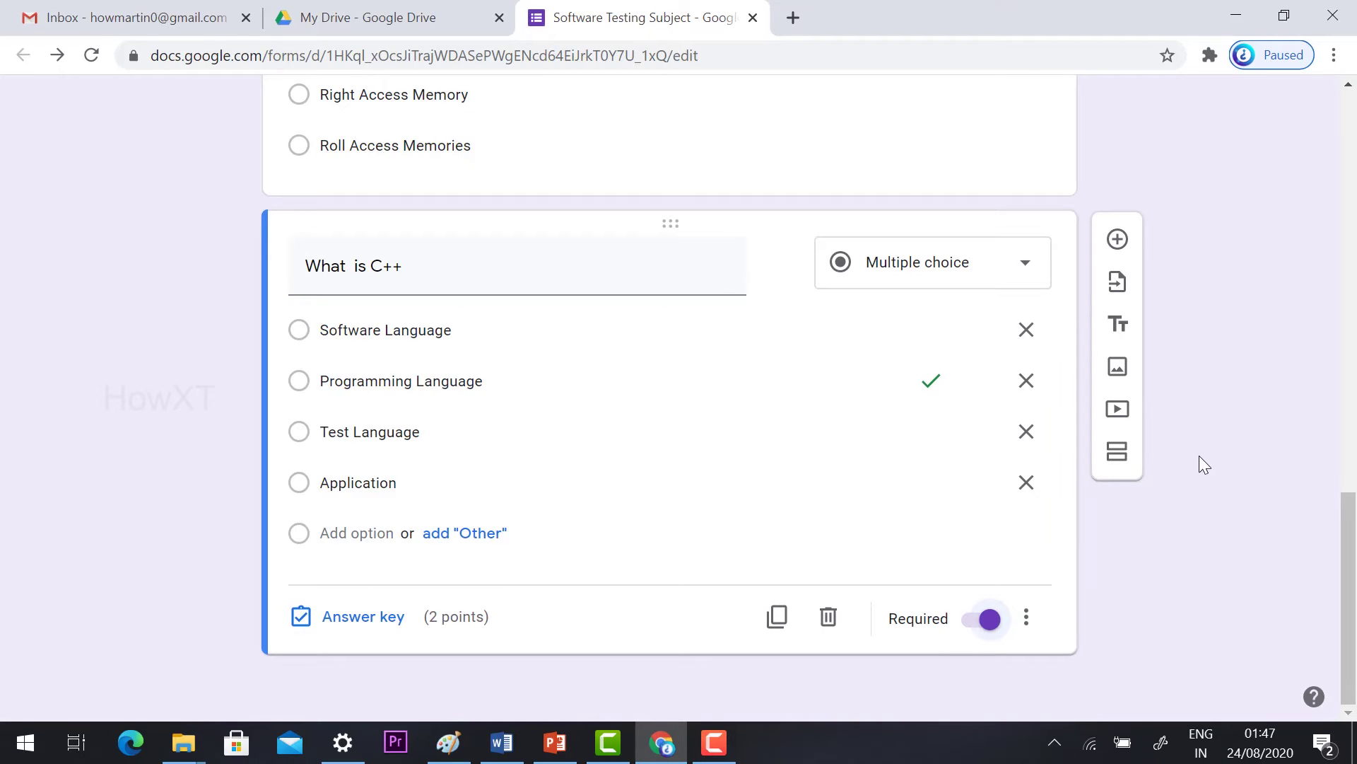
scroll(1199, 455, "up", 5)
scroll(578, 403, "down", 5)
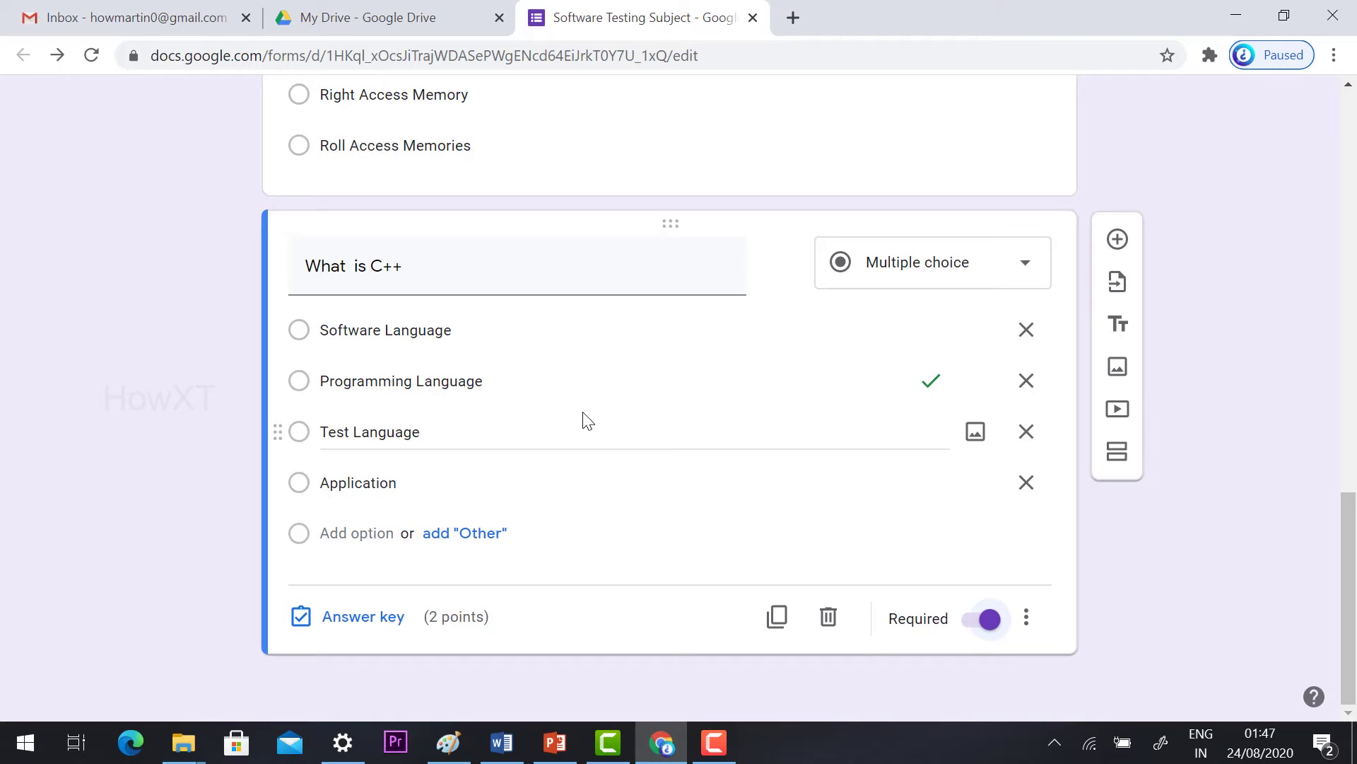
Step: Add a third section titled 'Answer All Questions' with the description 10x3
left_click(1117, 451)
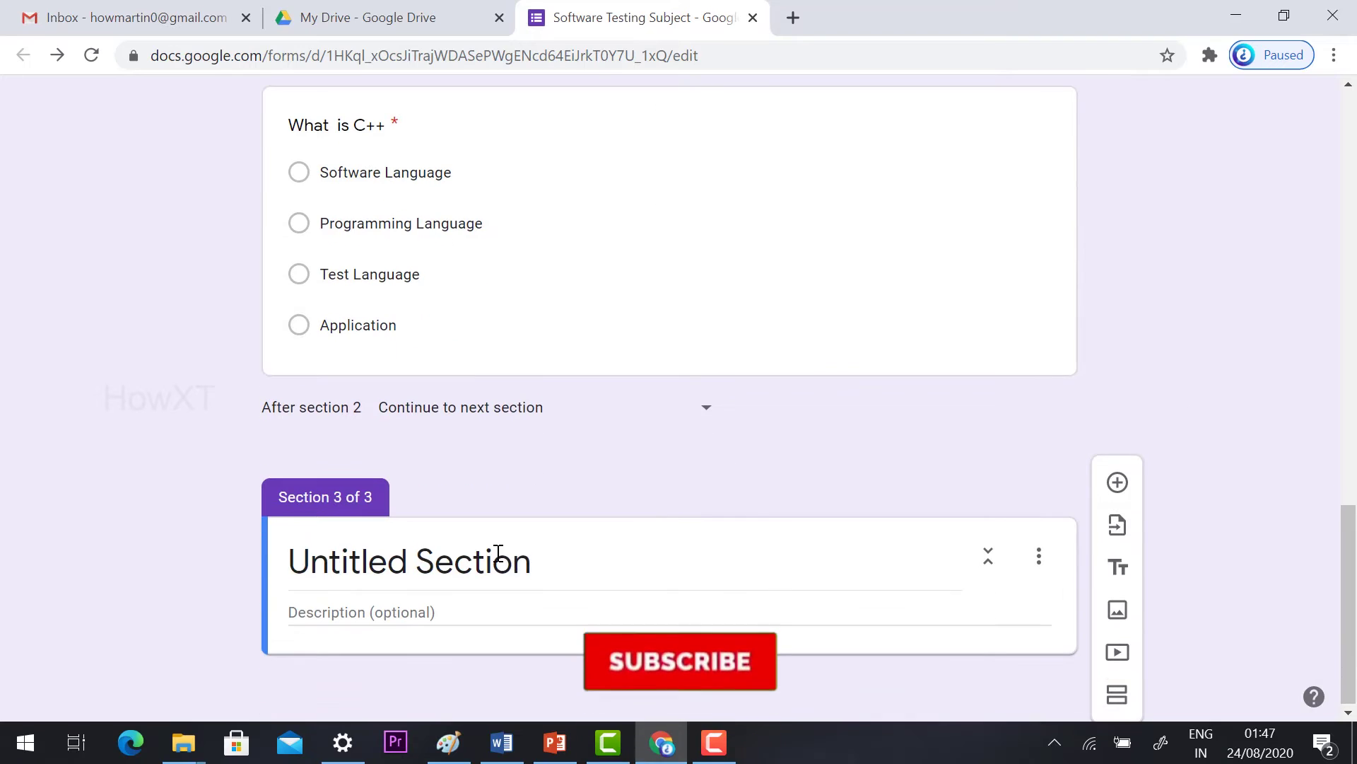
left_click(499, 559)
type("Answer All Questions")
left_click(831, 611)
type("10x3")
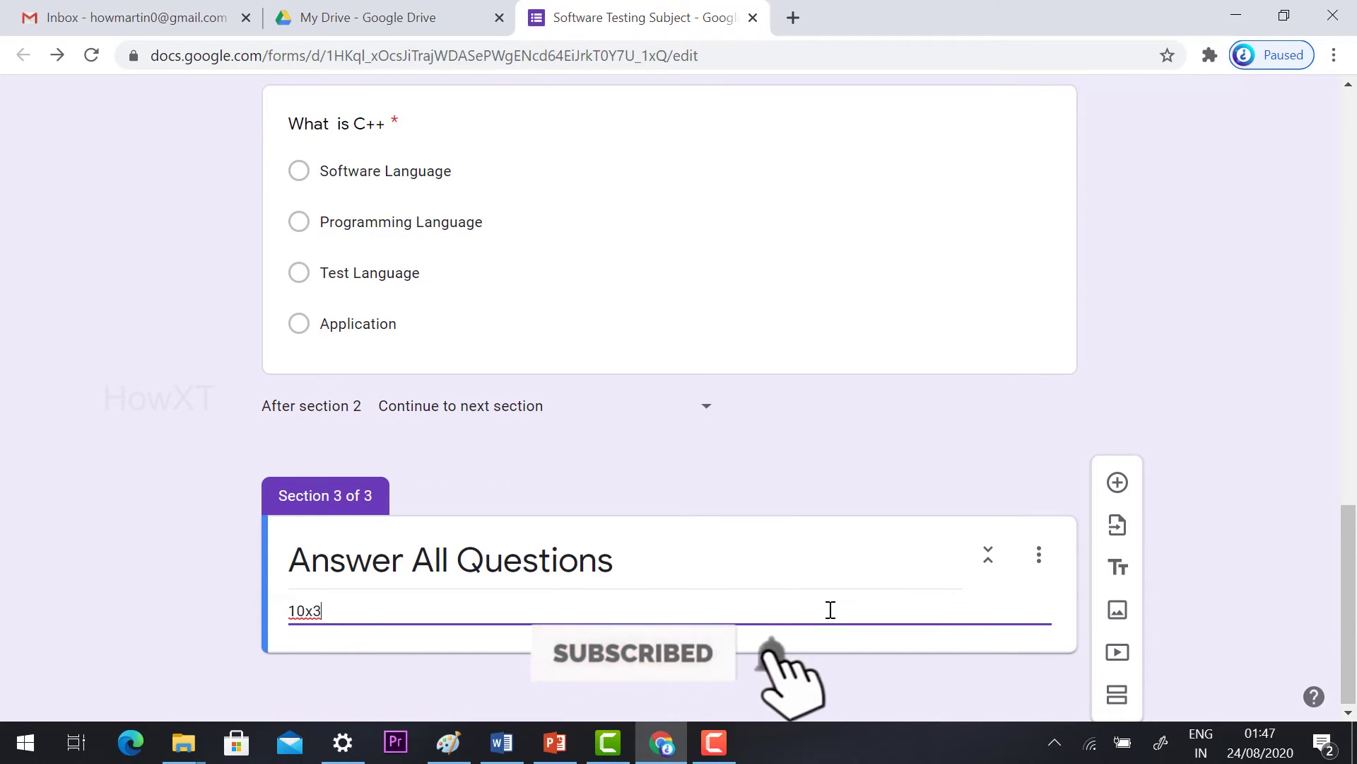
Step: Add the paragraph-answer question 'What is Software Testing' to the new section
left_click(1119, 482)
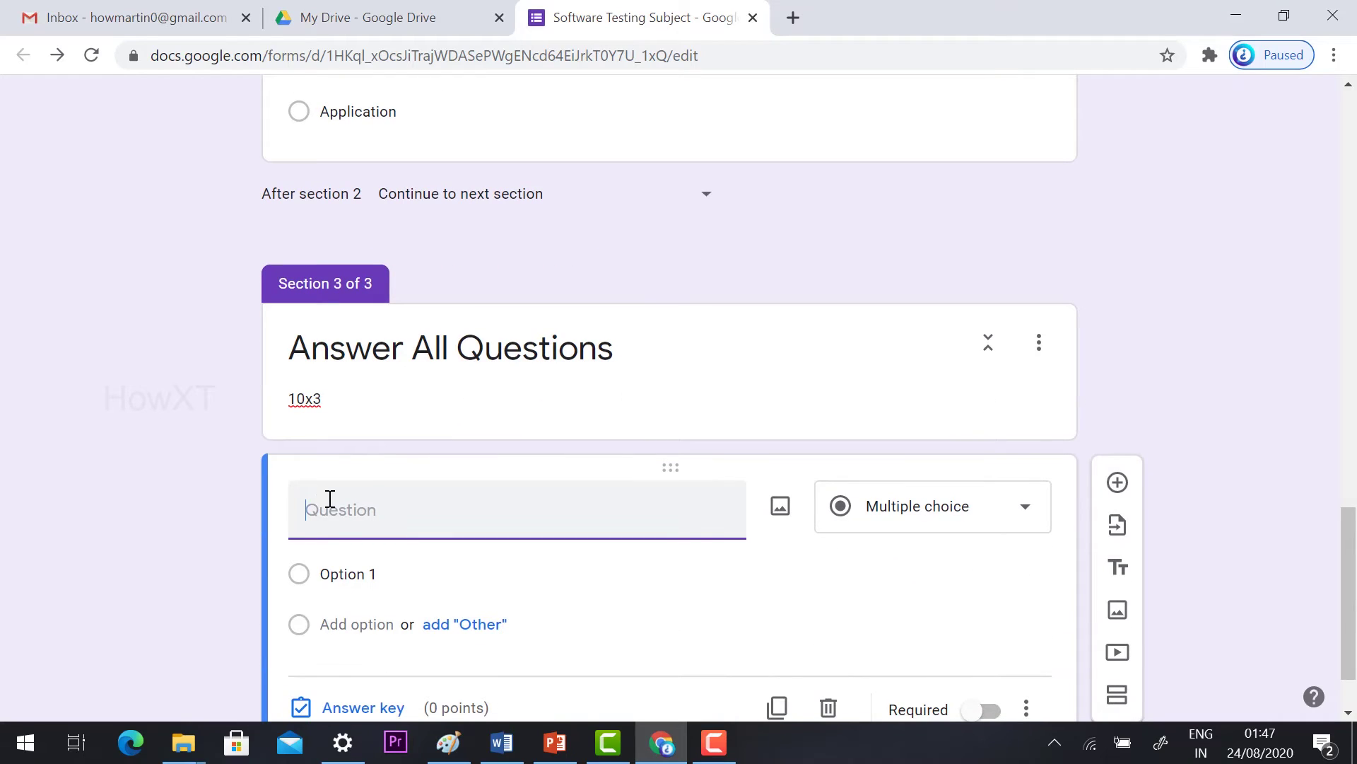
type("What is Software Tes")
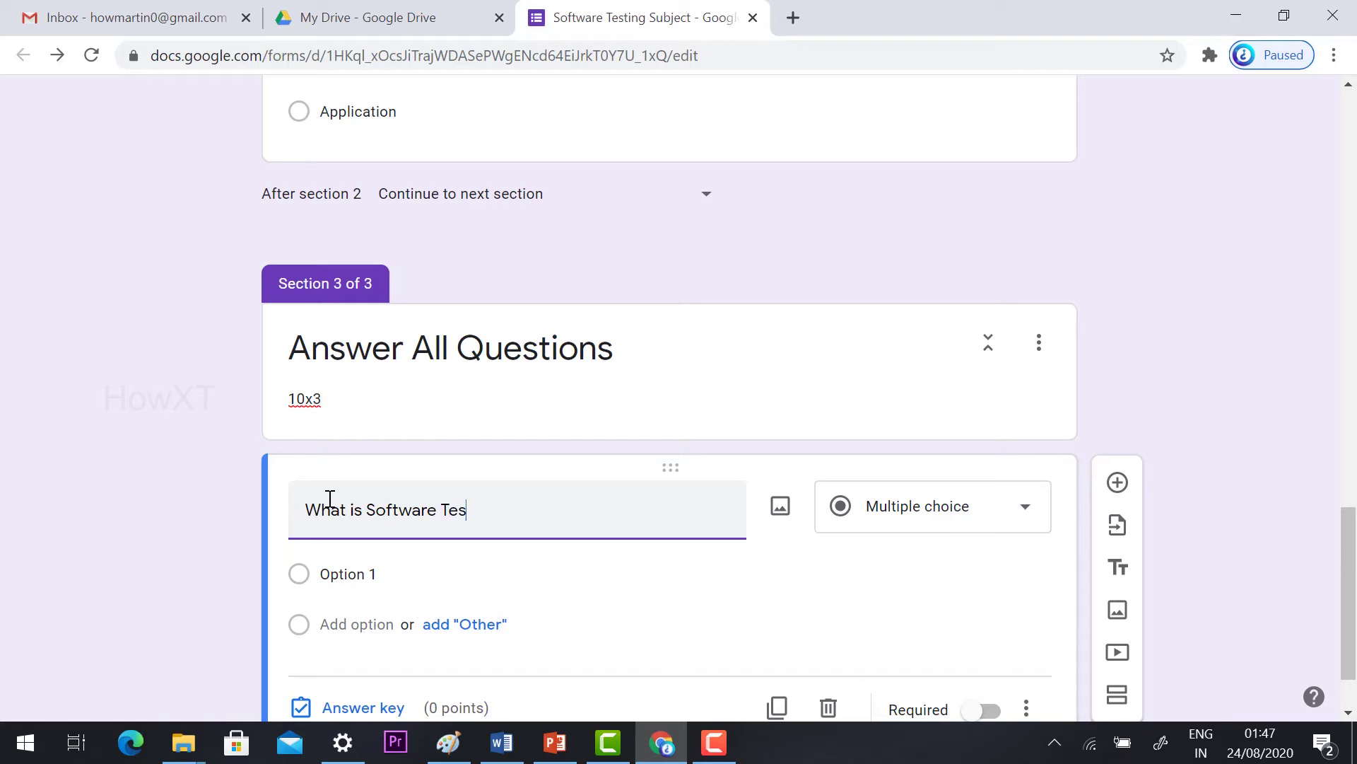
type("ting?")
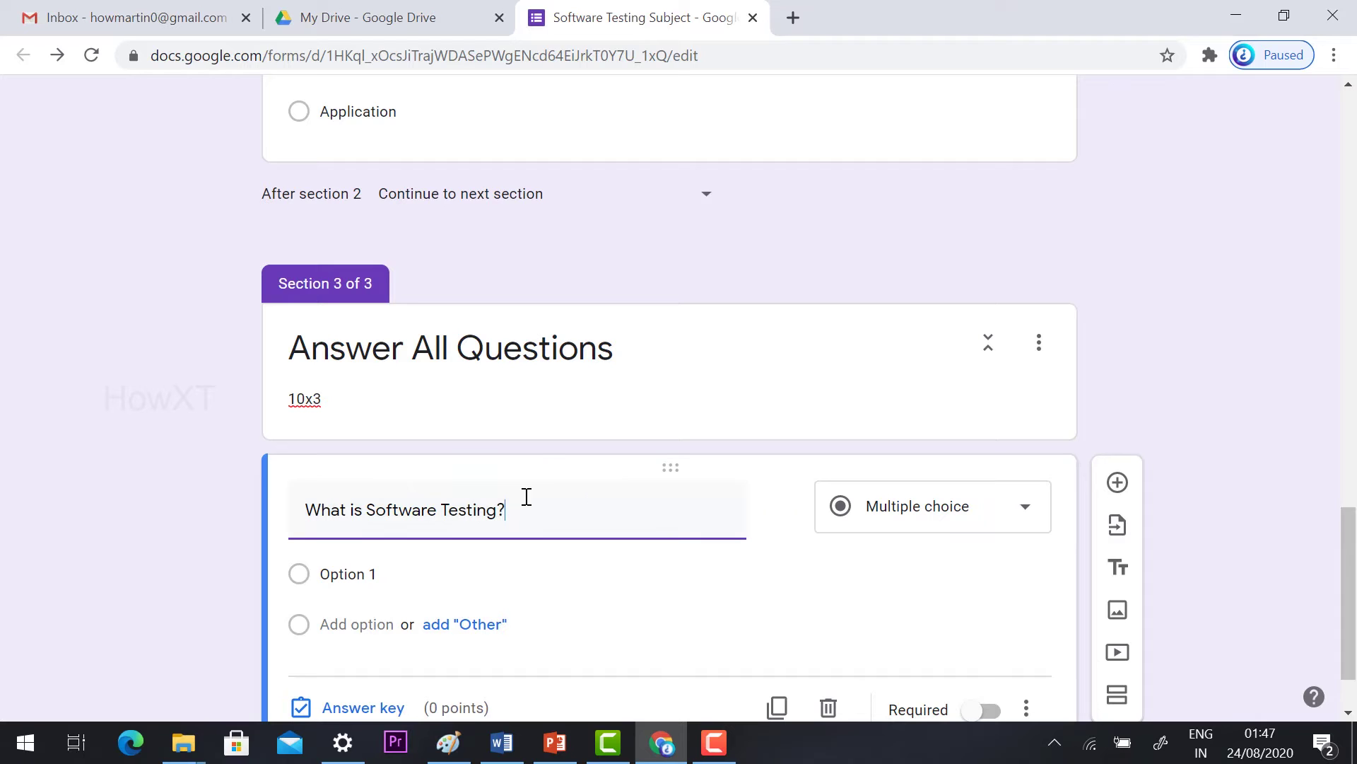
left_click(865, 515)
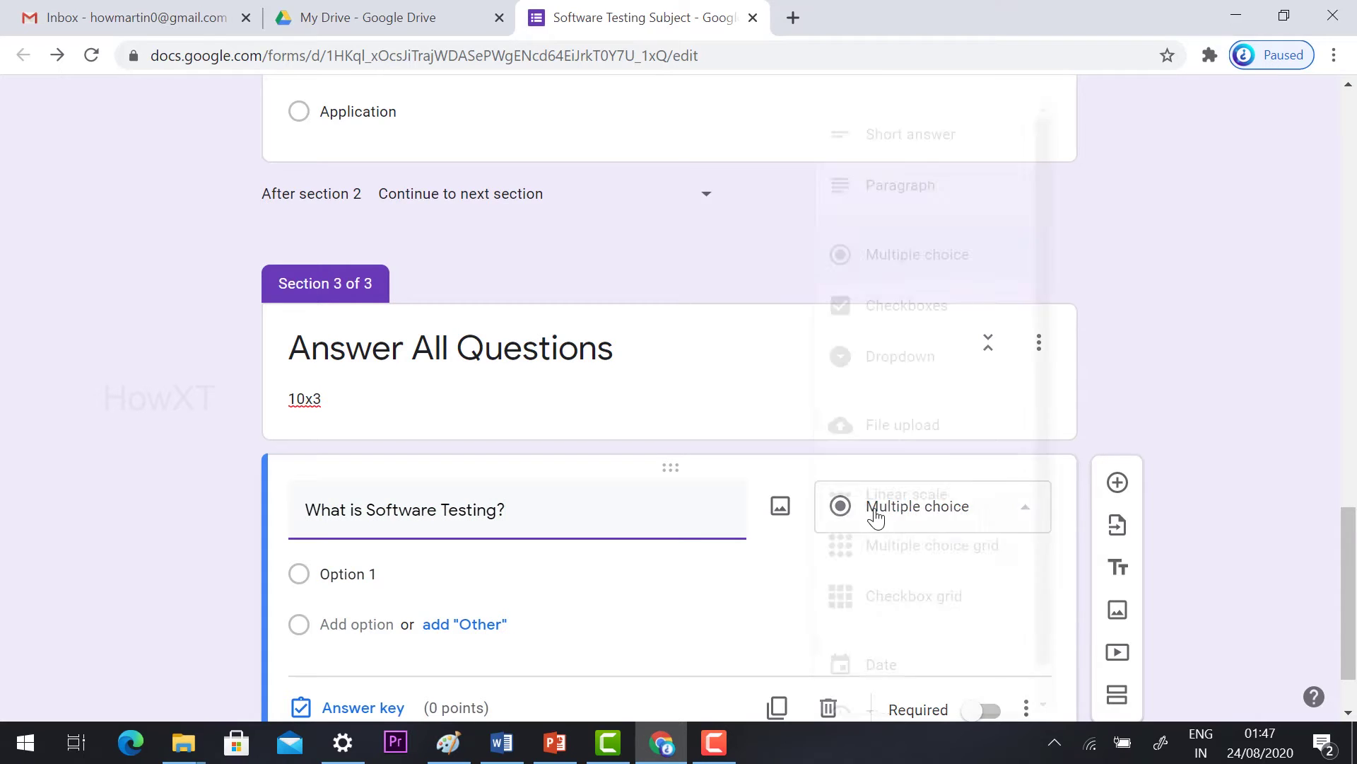
left_click(927, 200)
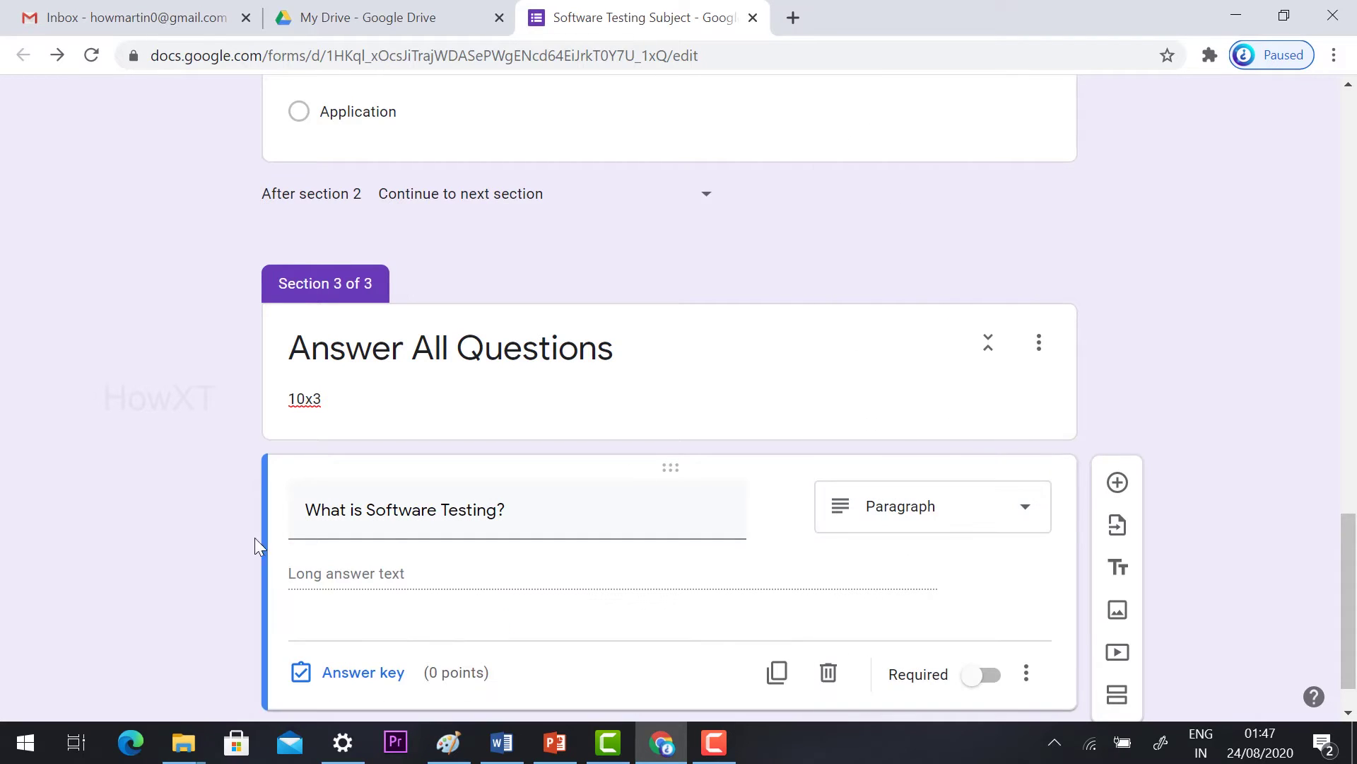
scroll(523, 575, "down", 1)
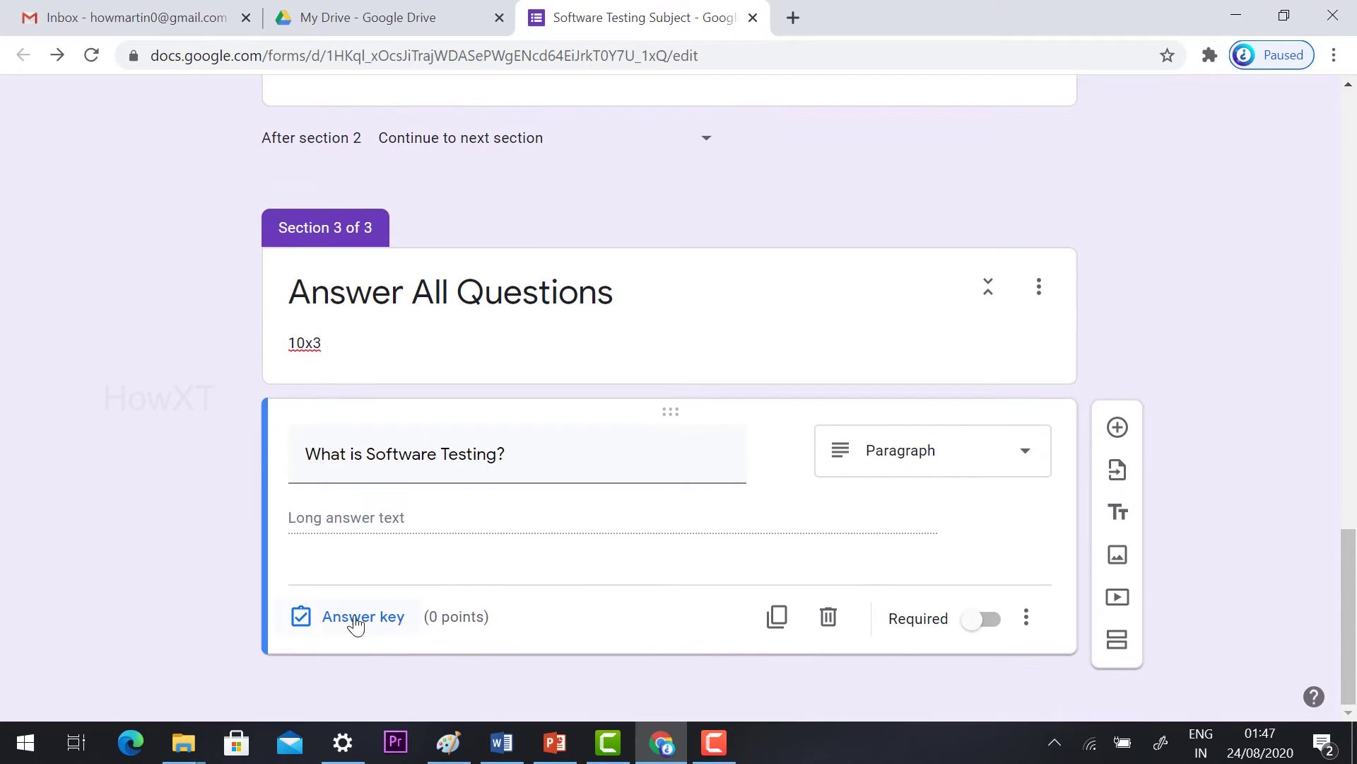
Step: Make the Software Testing question worth 10 points and required
left_click(348, 620)
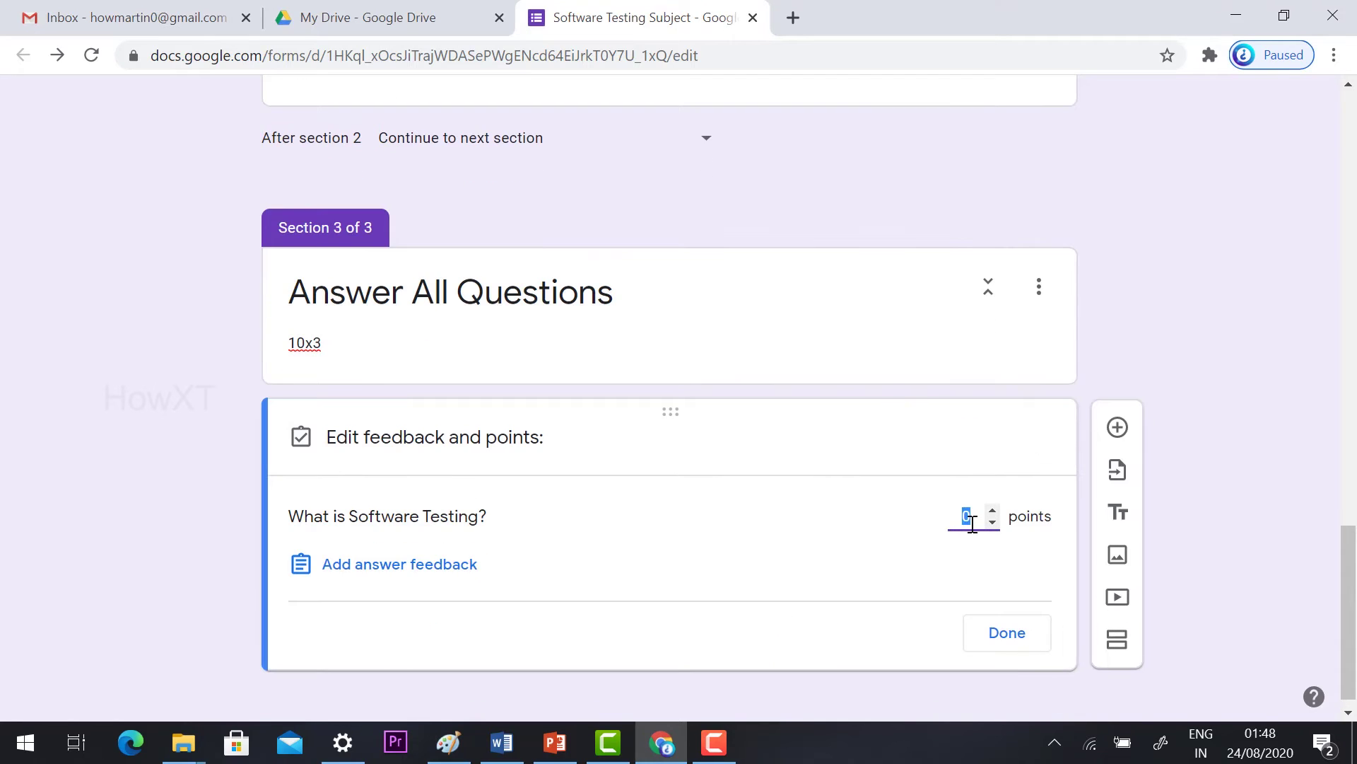
type("10")
left_click(1004, 642)
left_click(968, 628)
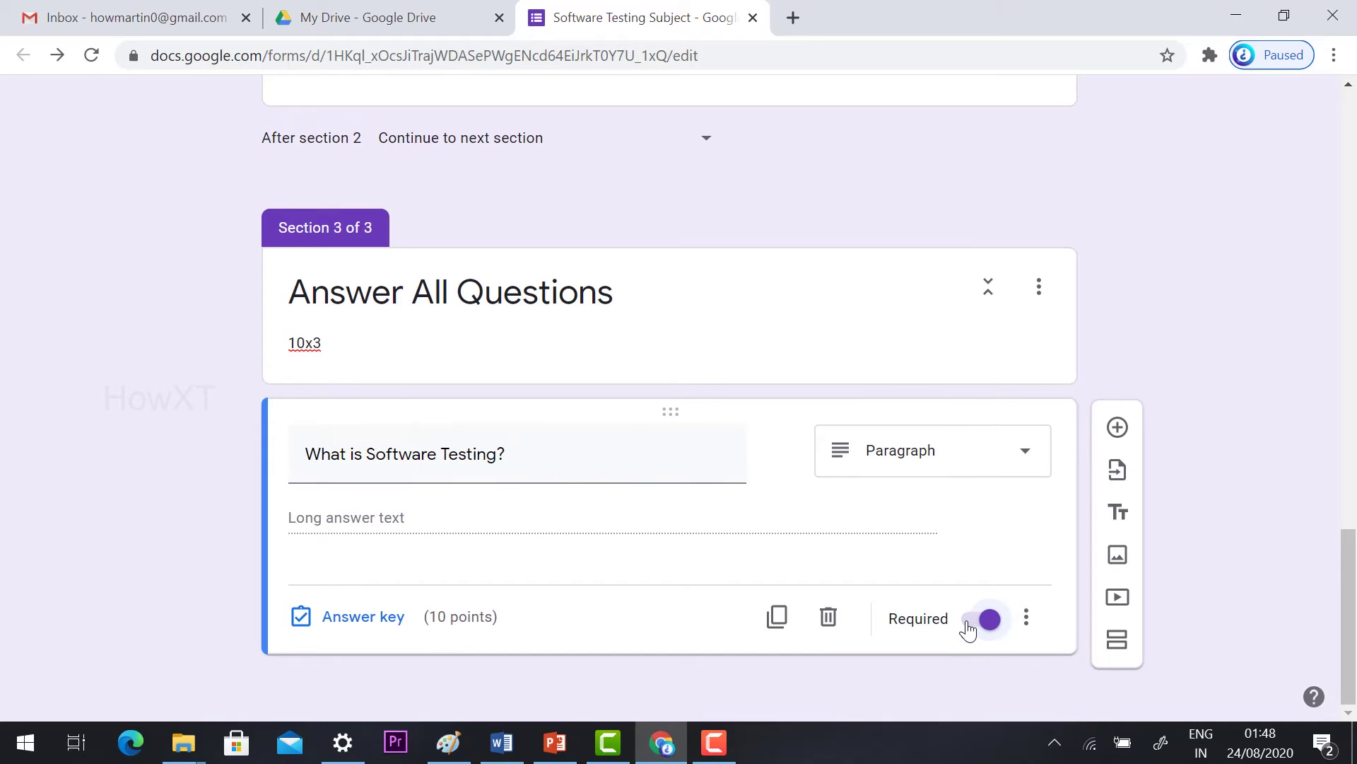
scroll(969, 628, "up", 20)
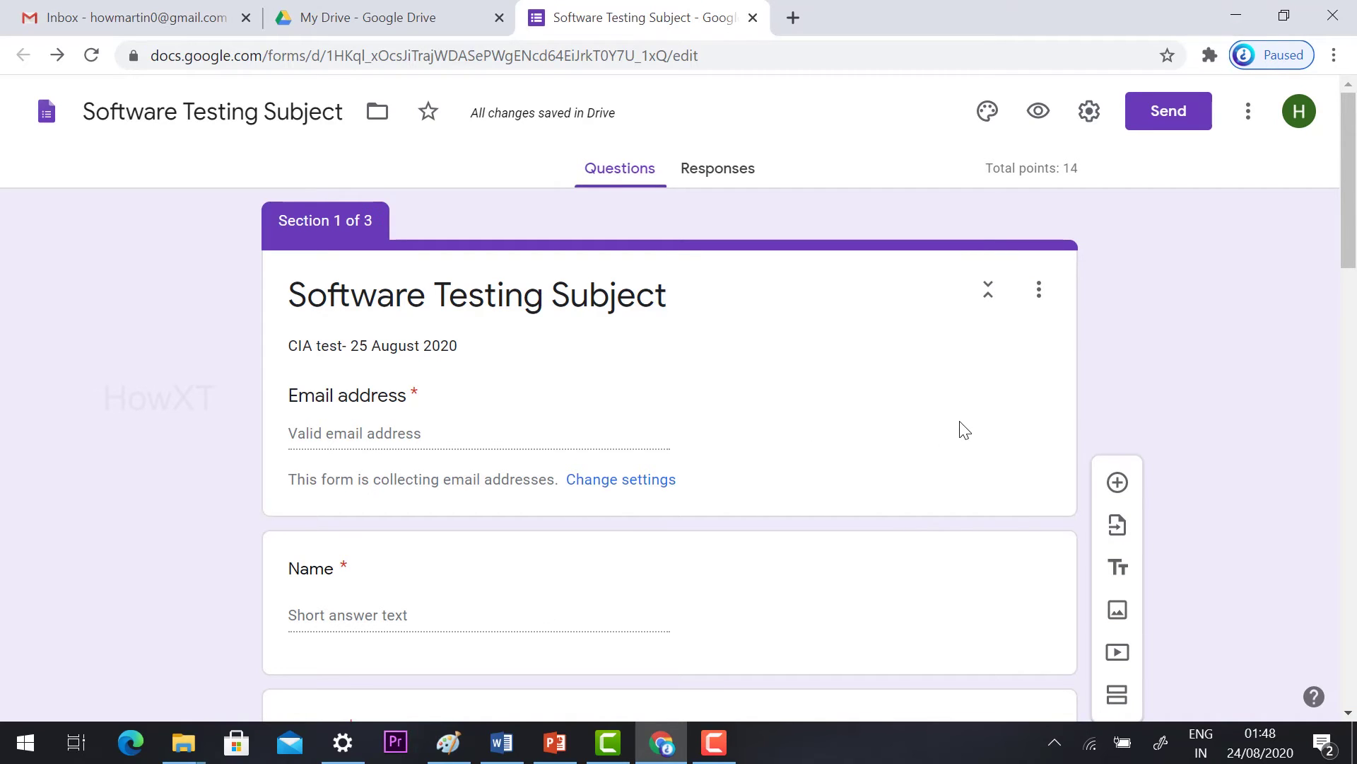
scroll(606, 375, "down", 5)
scroll(382, 276, "down", 3)
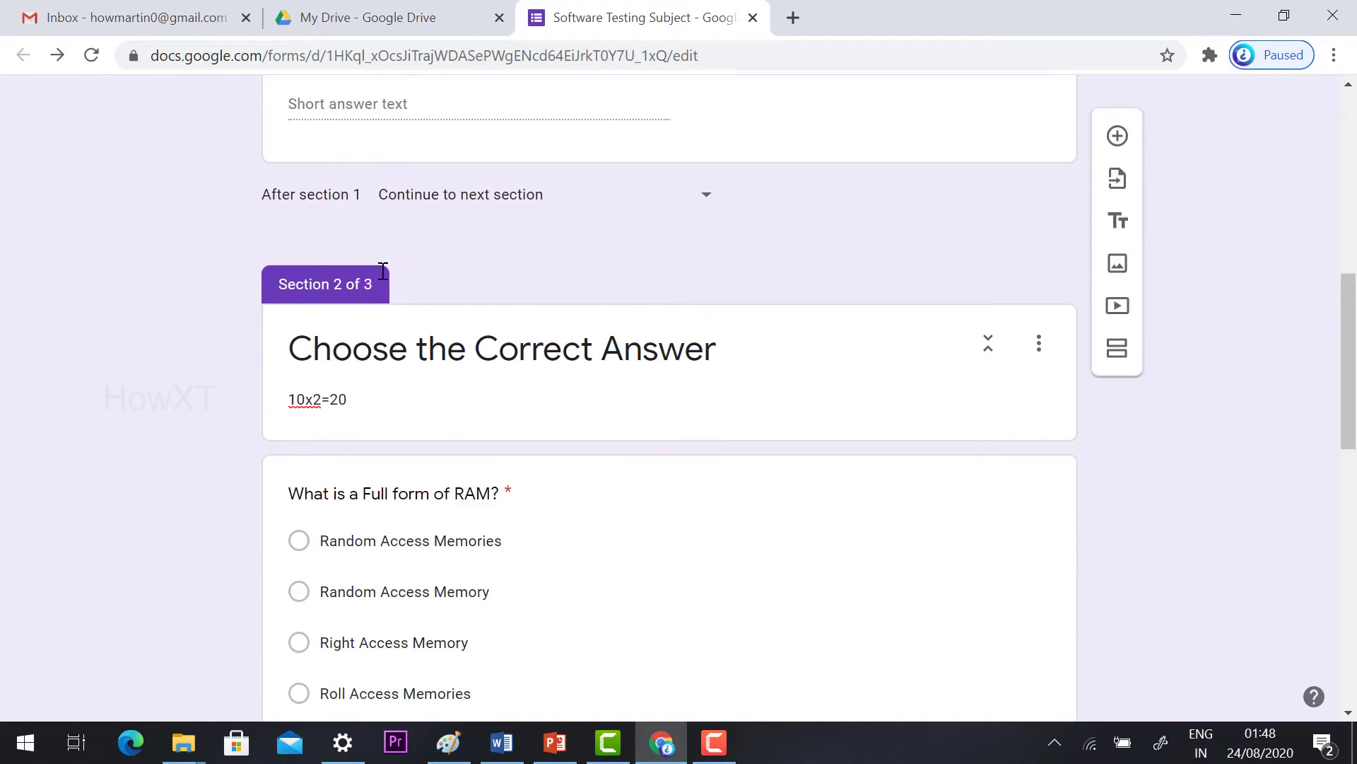
scroll(535, 377, "down", 9)
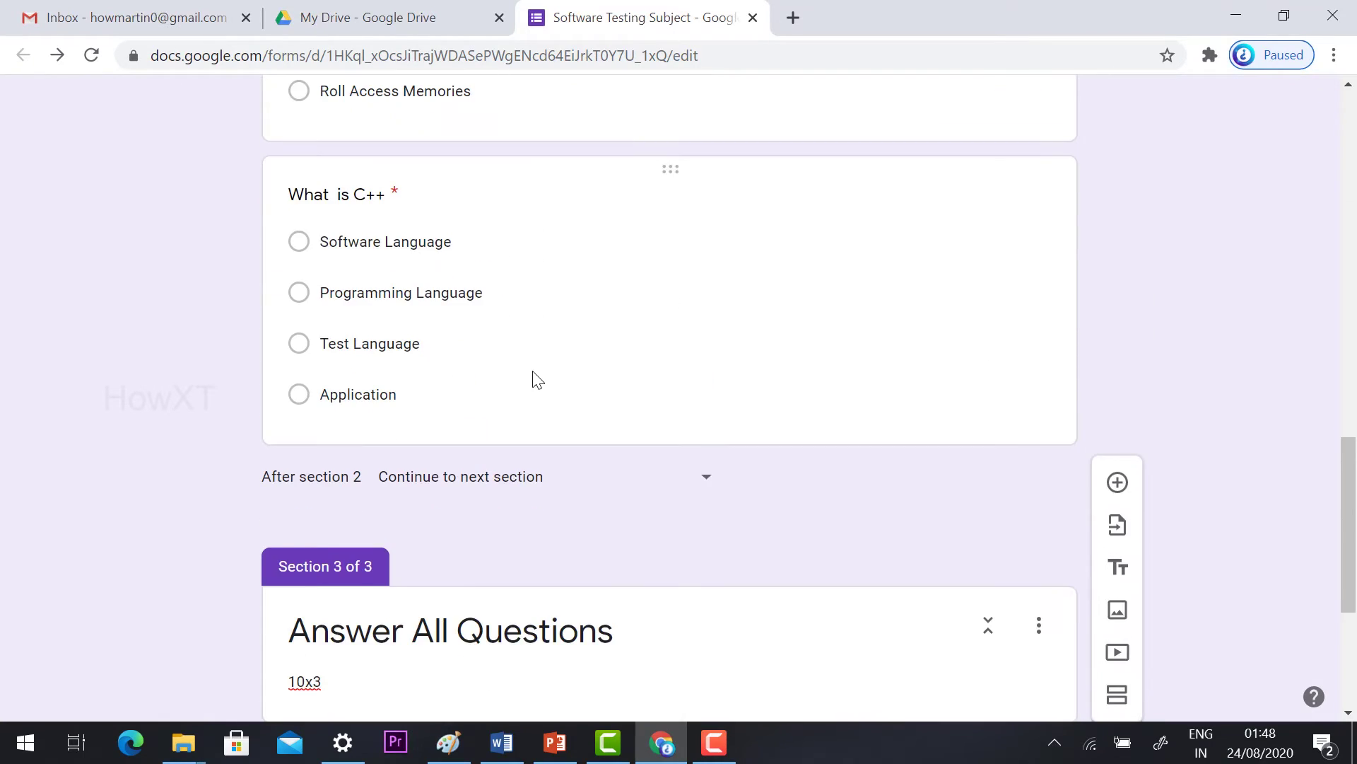
scroll(533, 373, "down", 5)
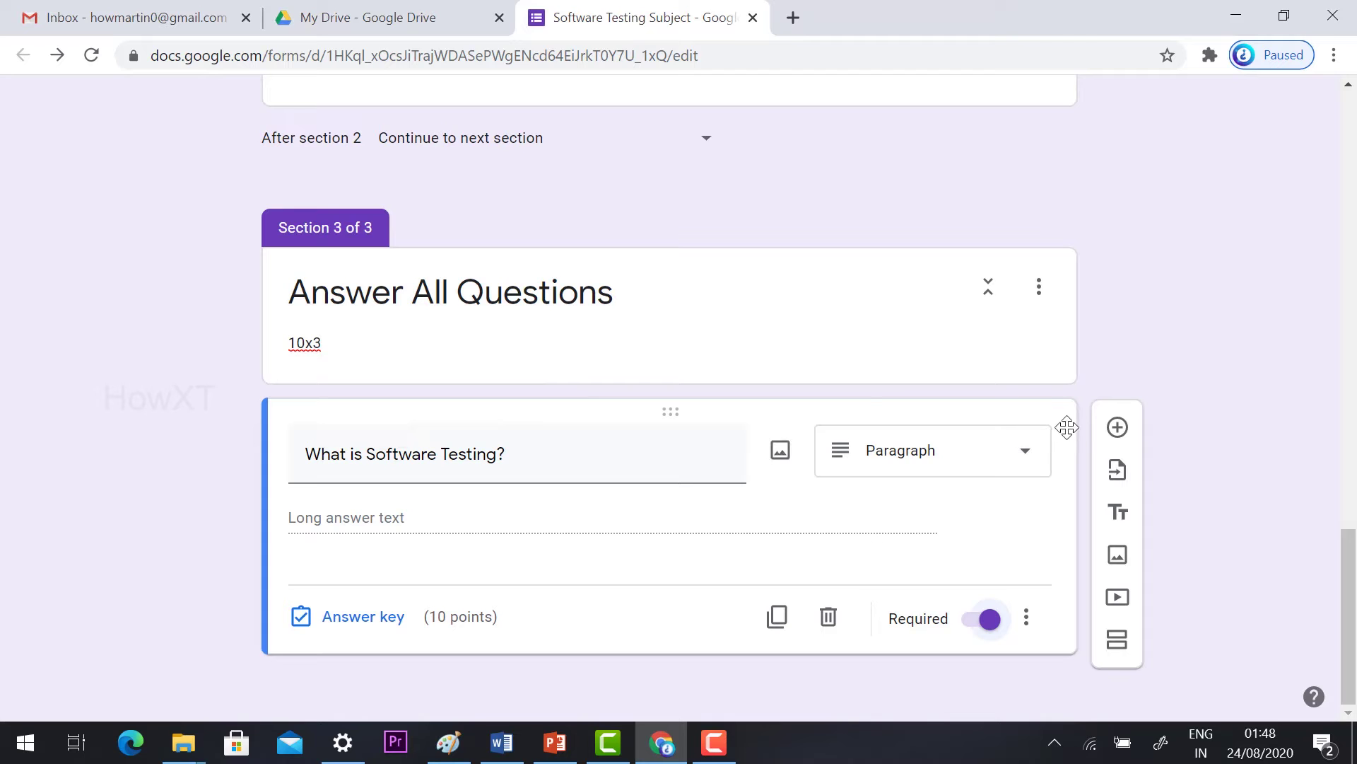
scroll(1054, 424, "up", 15)
scroll(1046, 426, "up", 10)
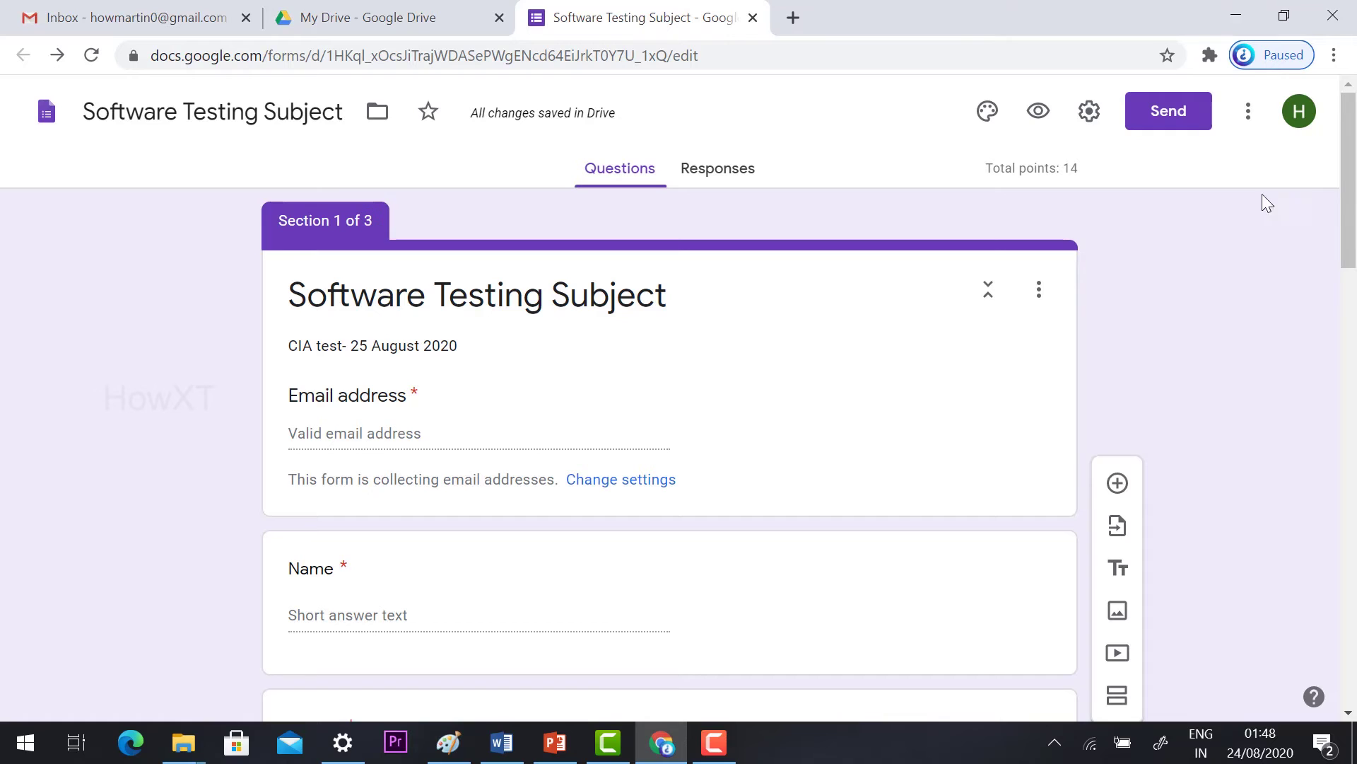
Step: Search the add-ons marketplace for 'form pre' and start installing Form Presenter+Timer
left_click(1248, 117)
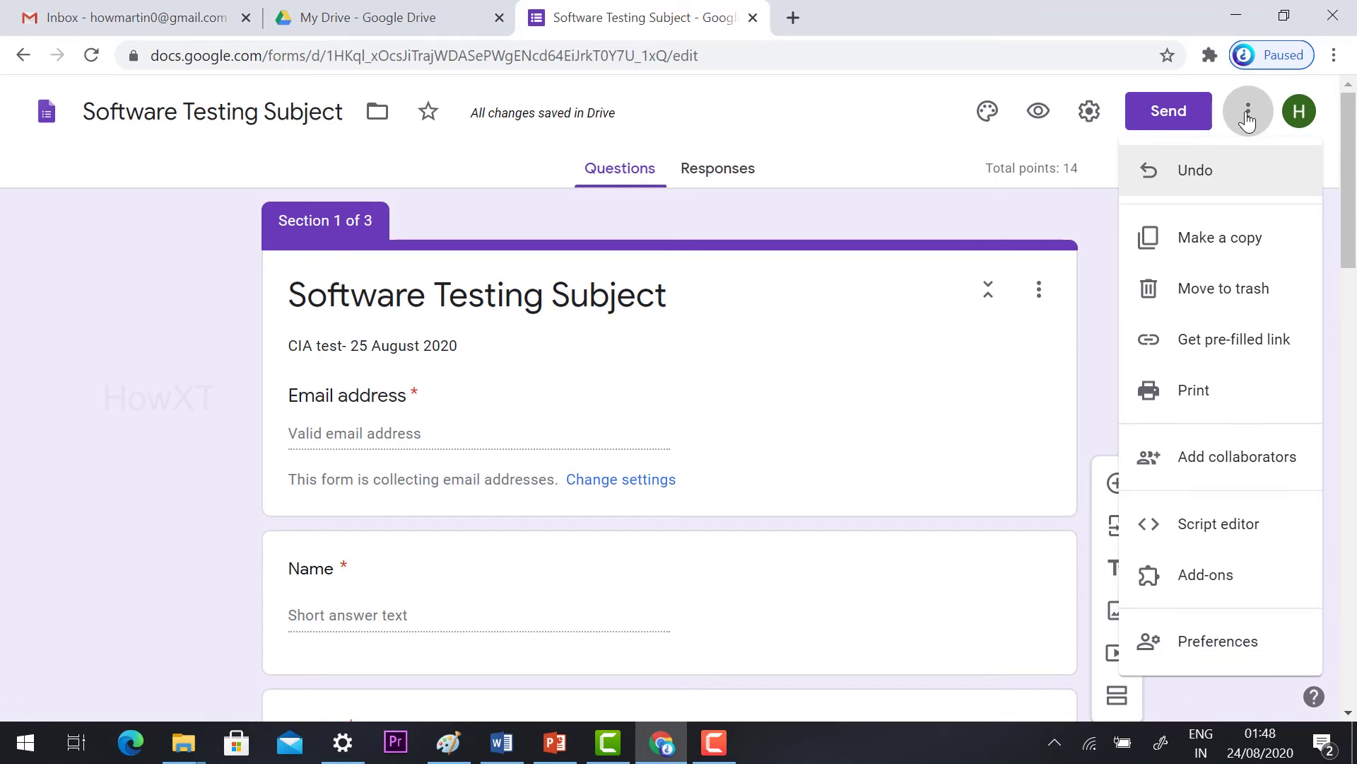
left_click(1215, 581)
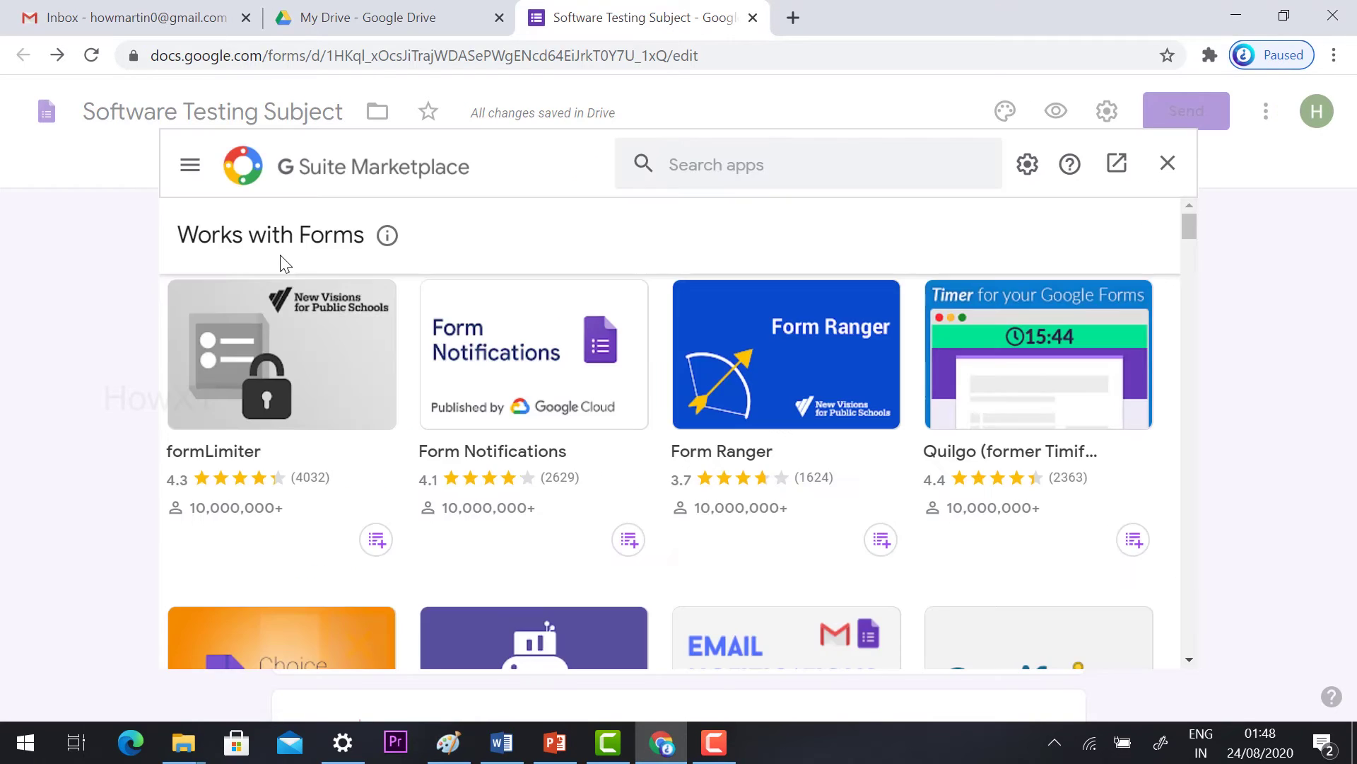
left_click(691, 165)
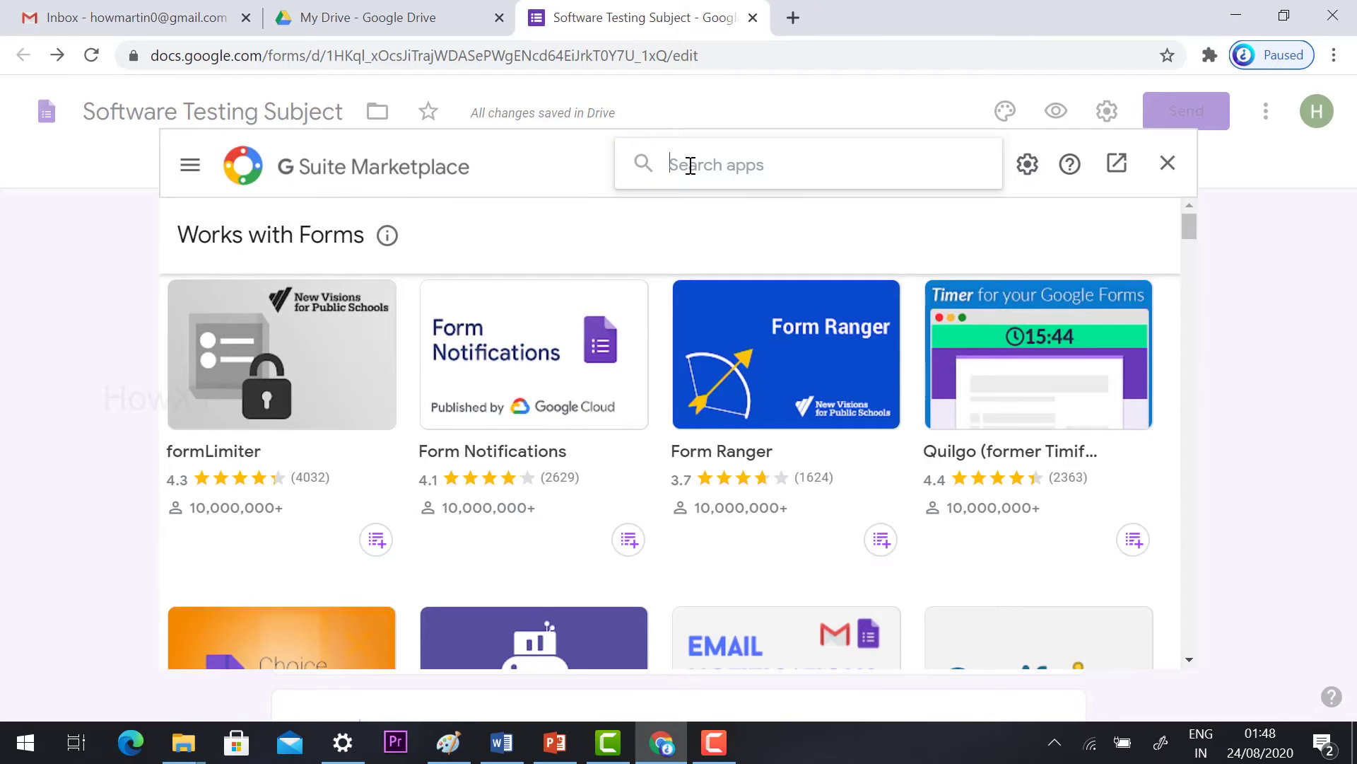
type("form")
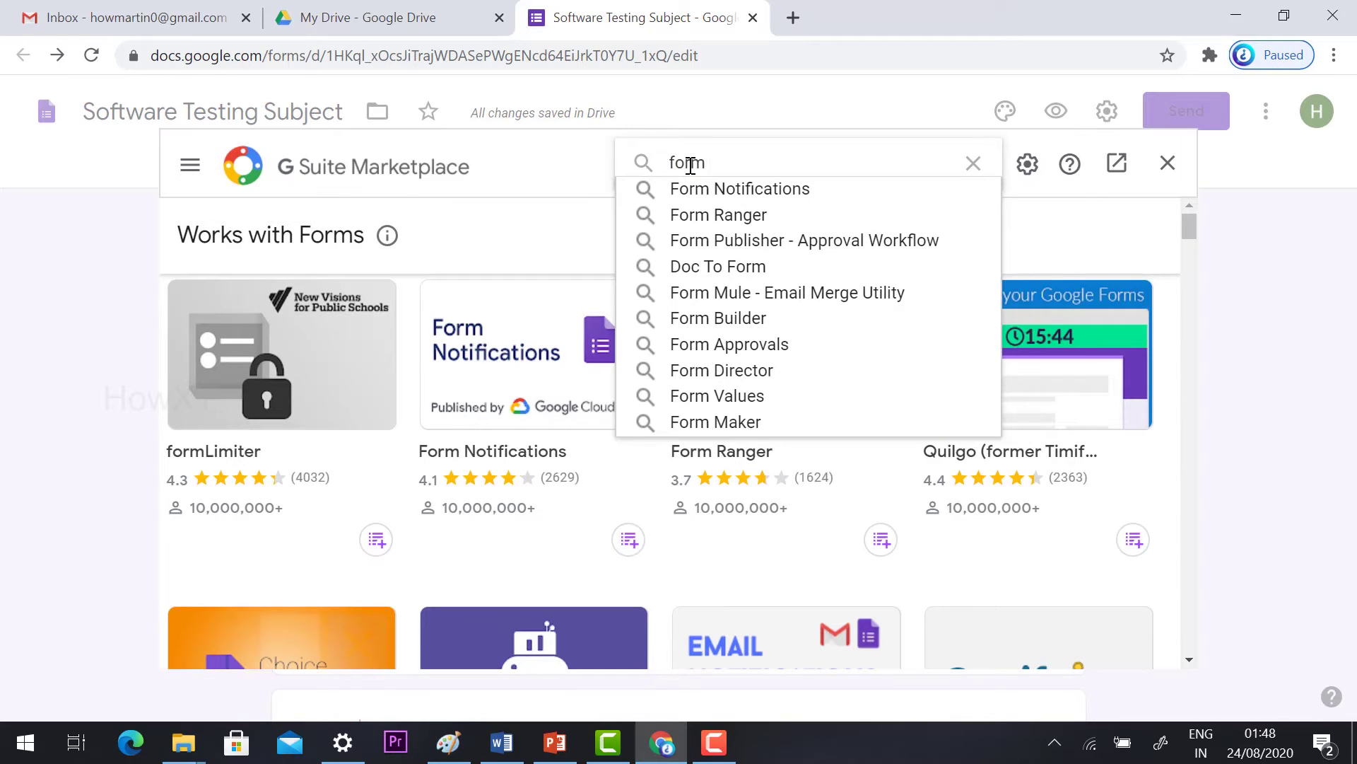
type(" pre")
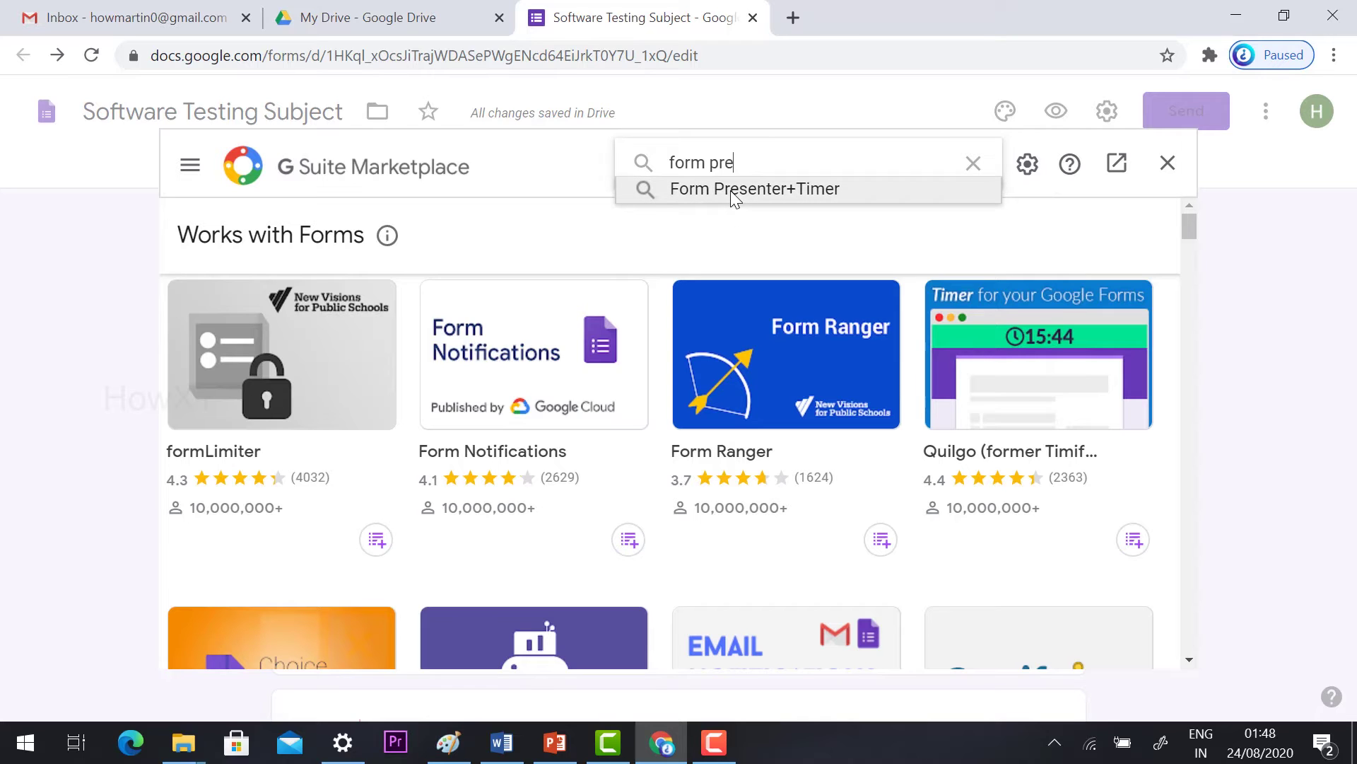
left_click(732, 191)
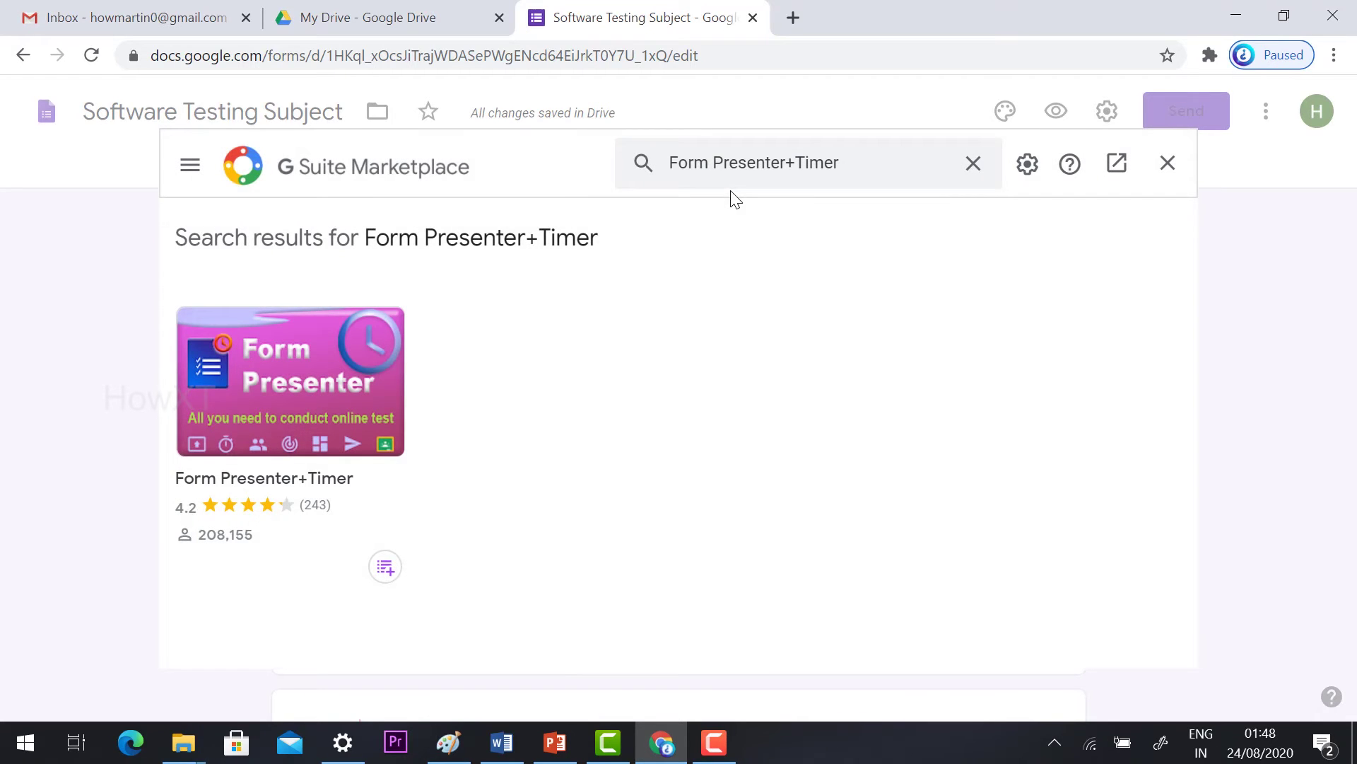
left_click(220, 357)
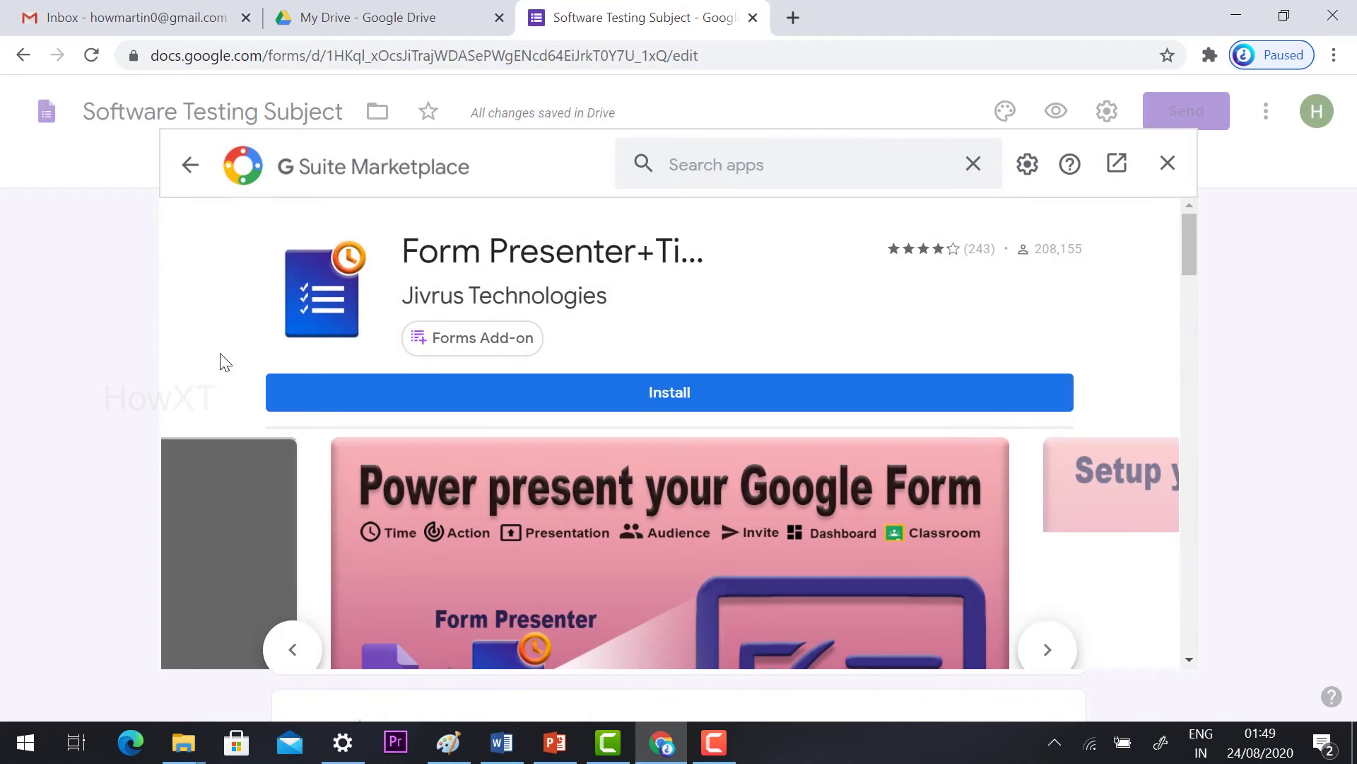
left_click(650, 401)
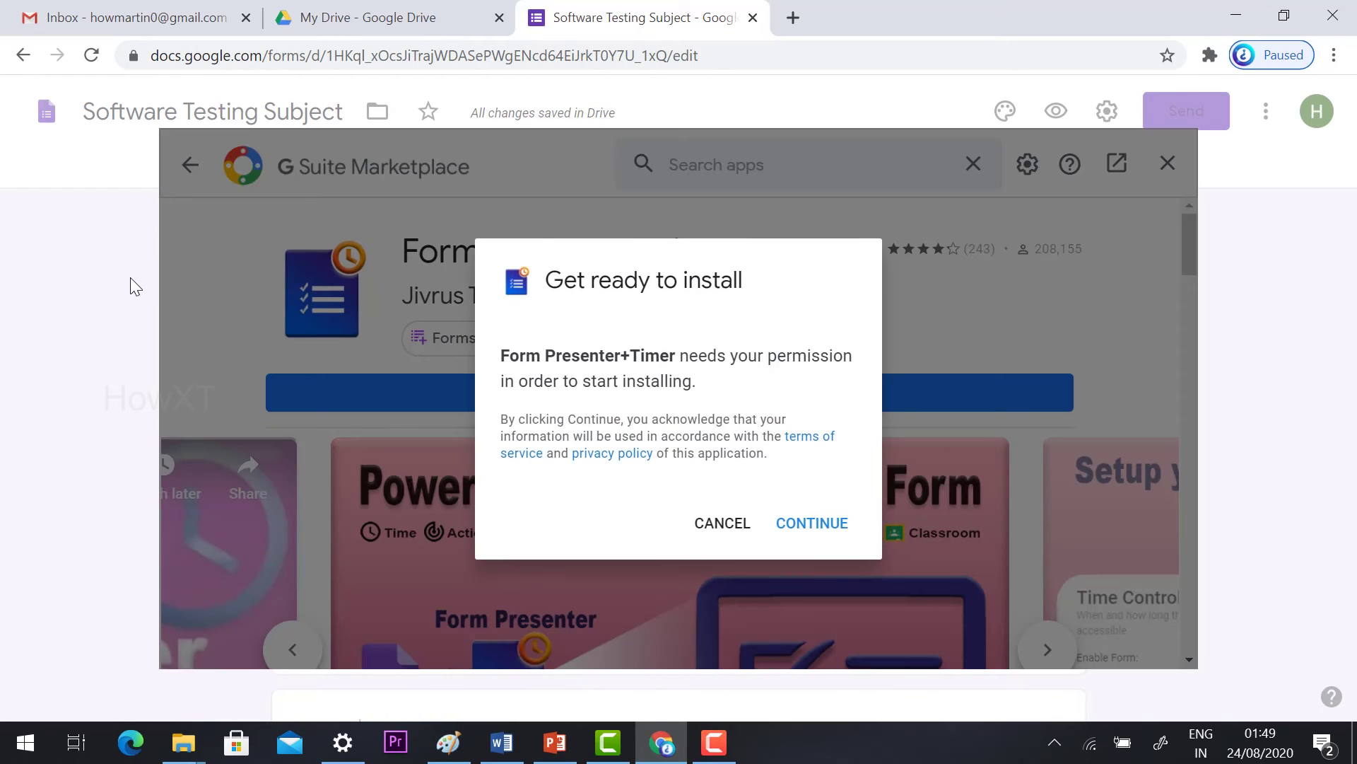
Step: Sign in with the Google account, enter the SMS verification code, and allow Form Presenter+Timer access
left_click(812, 523)
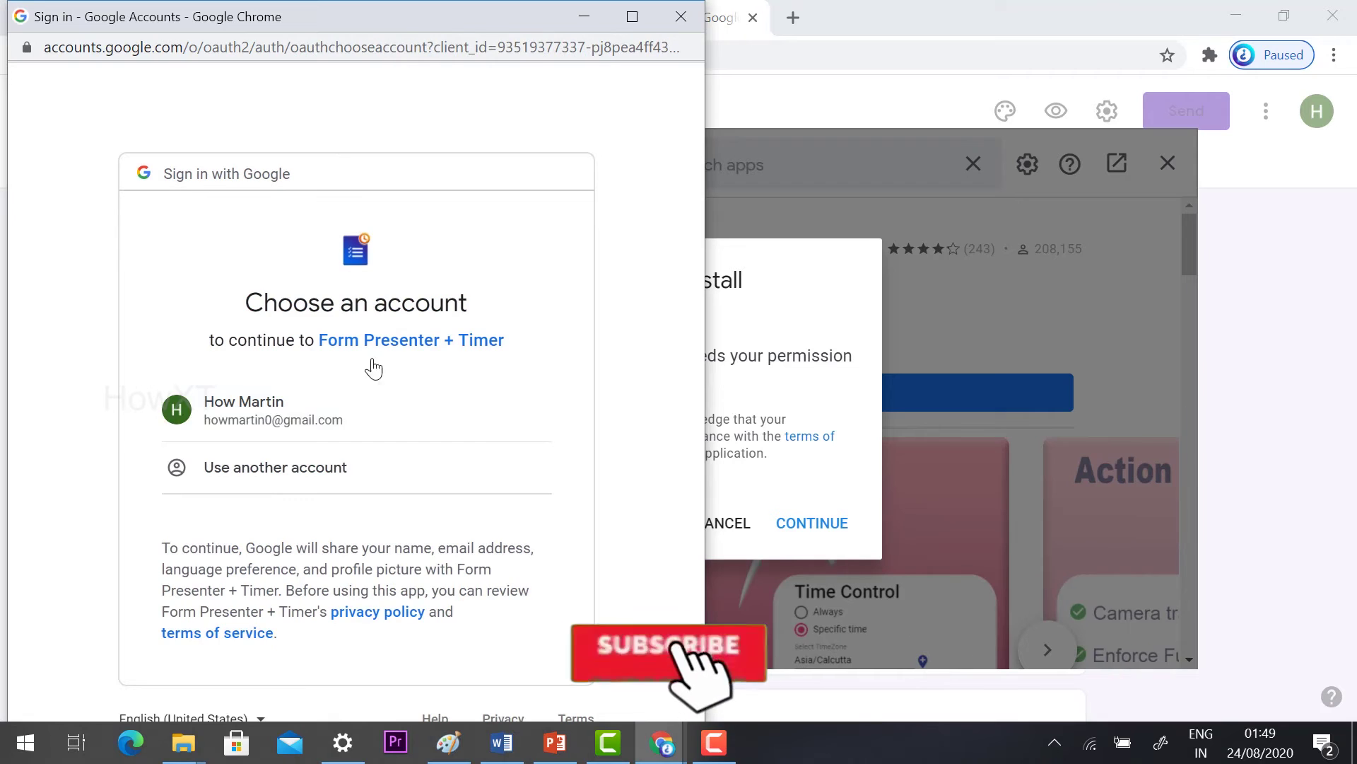
left_click(273, 406)
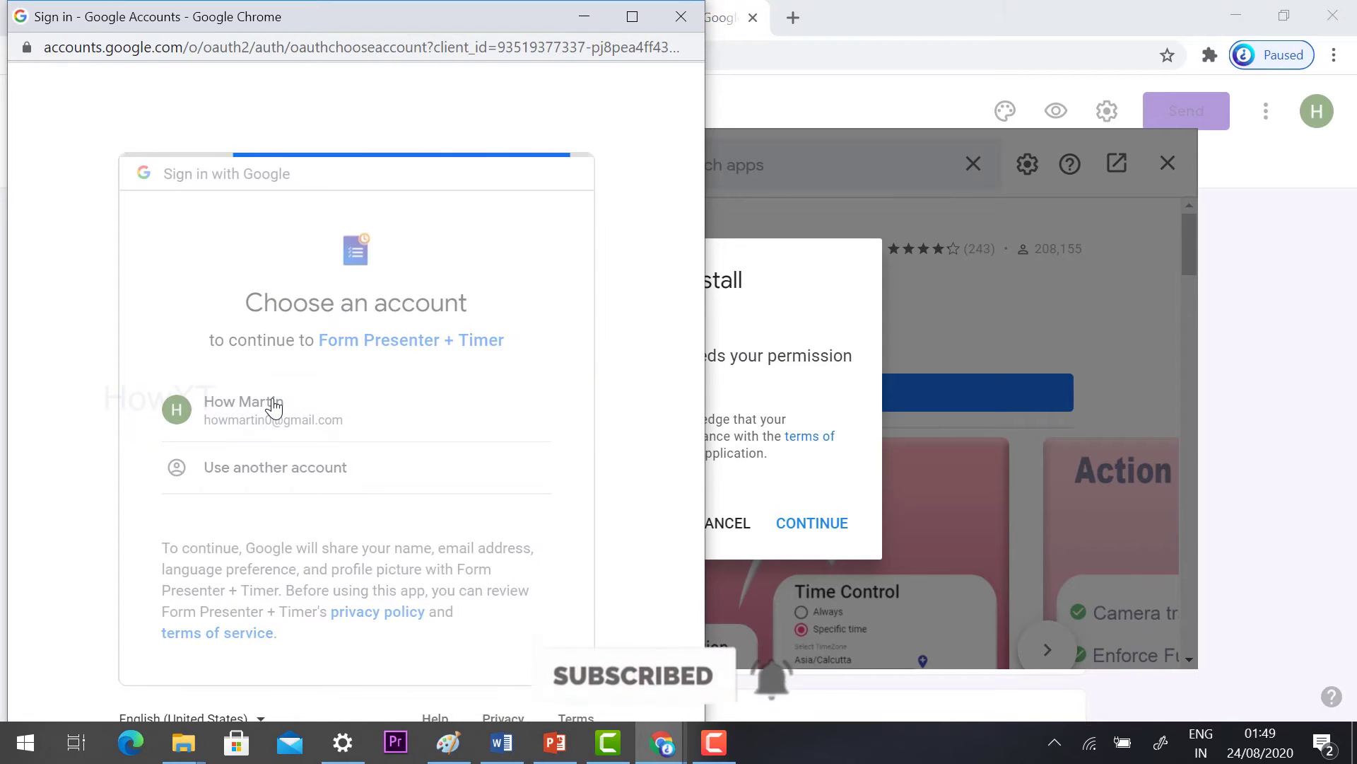
left_click(493, 703)
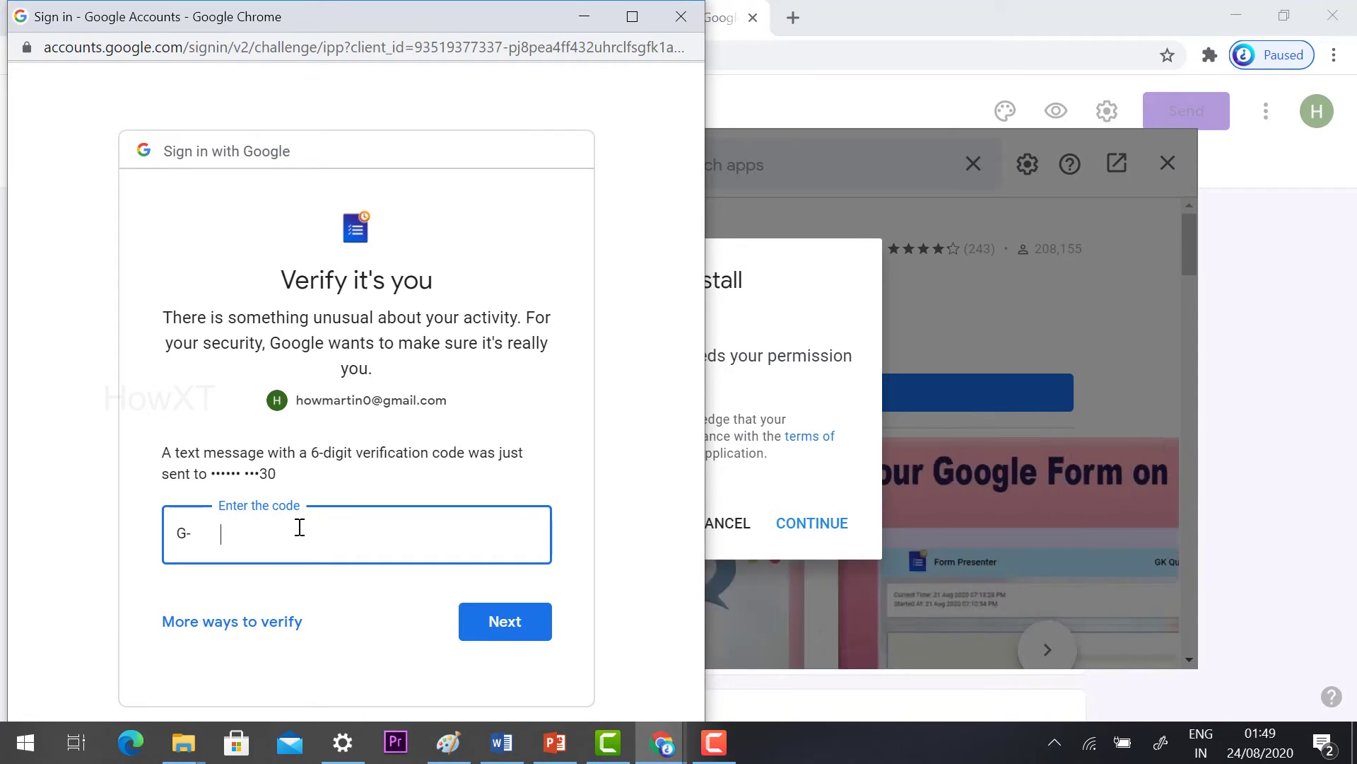
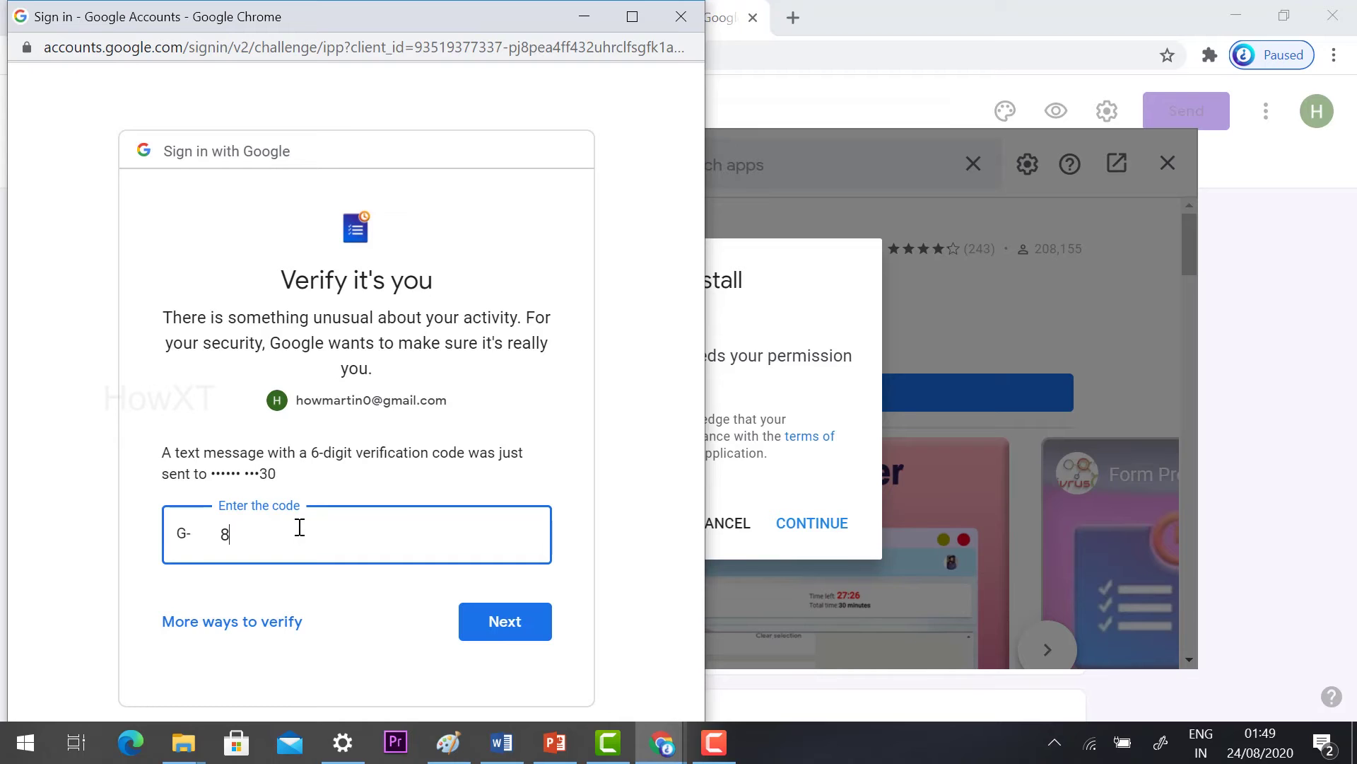
left_click(519, 619)
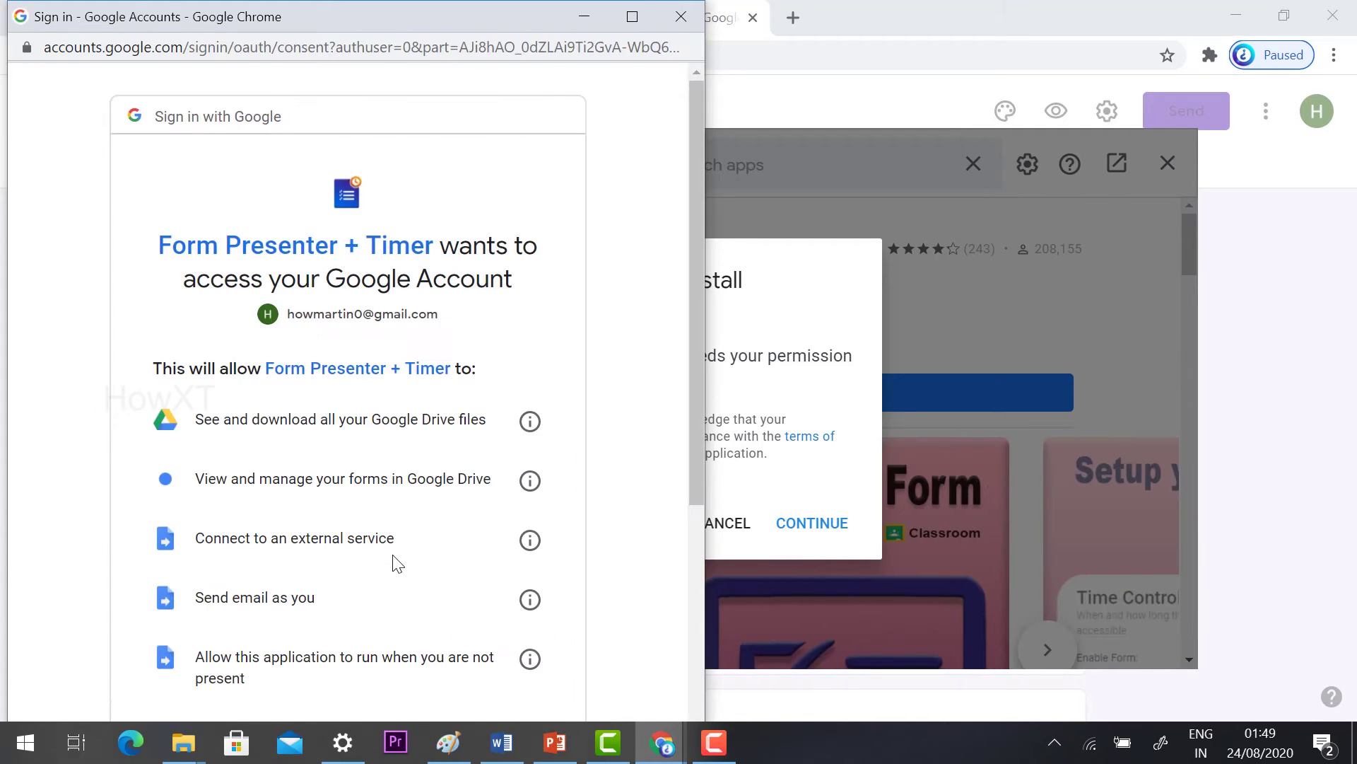
scroll(398, 563, "down", 5)
left_click(490, 625)
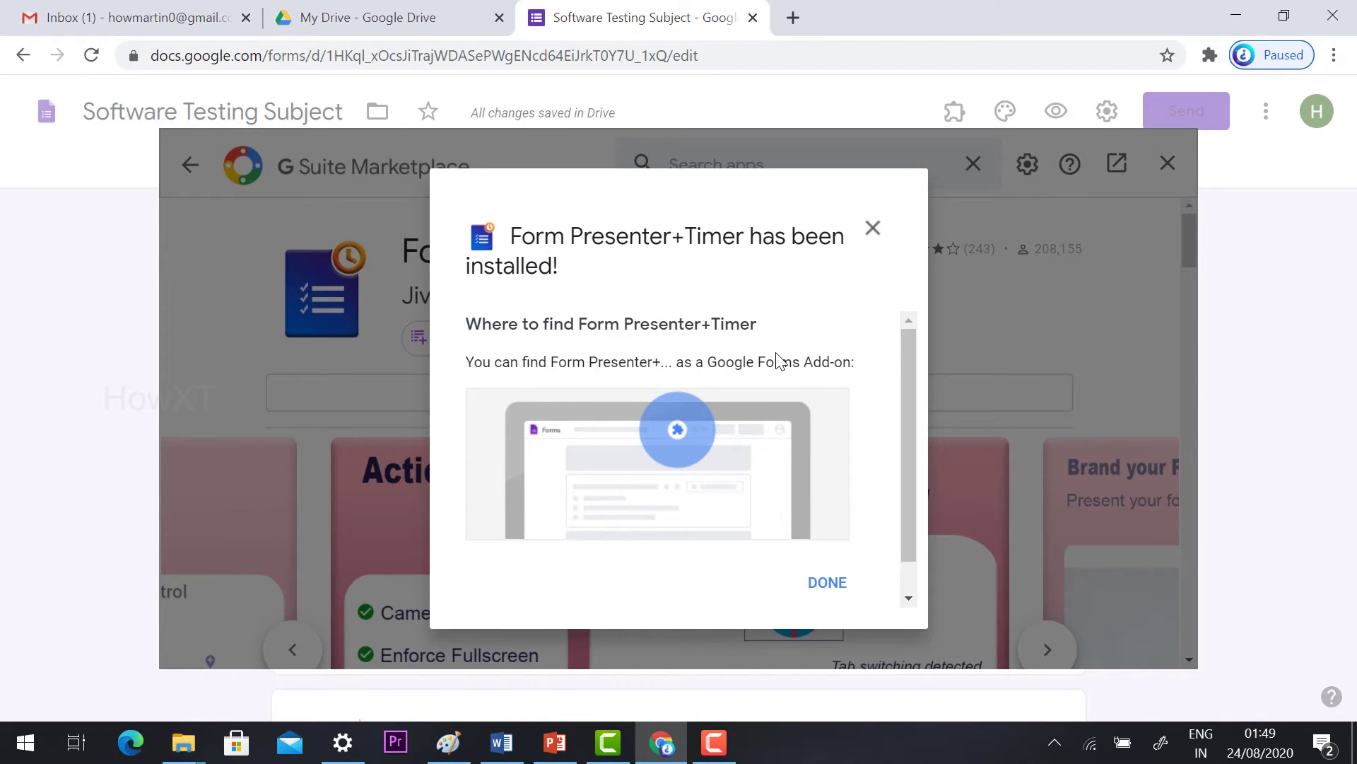
Step: Close the install confirmation and marketplace, then launch Form Presenter+Timer's Setup from the Add-ons menu
left_click(812, 592)
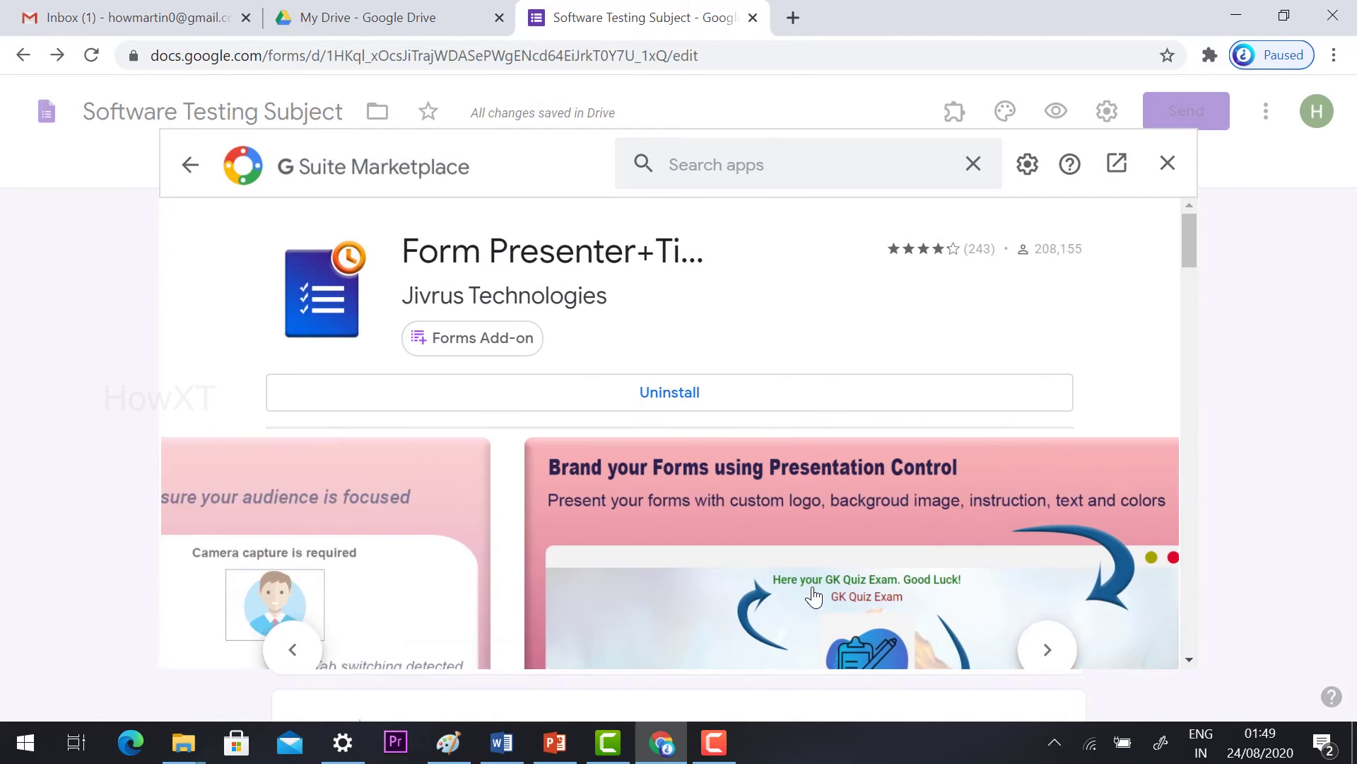
left_click(1168, 163)
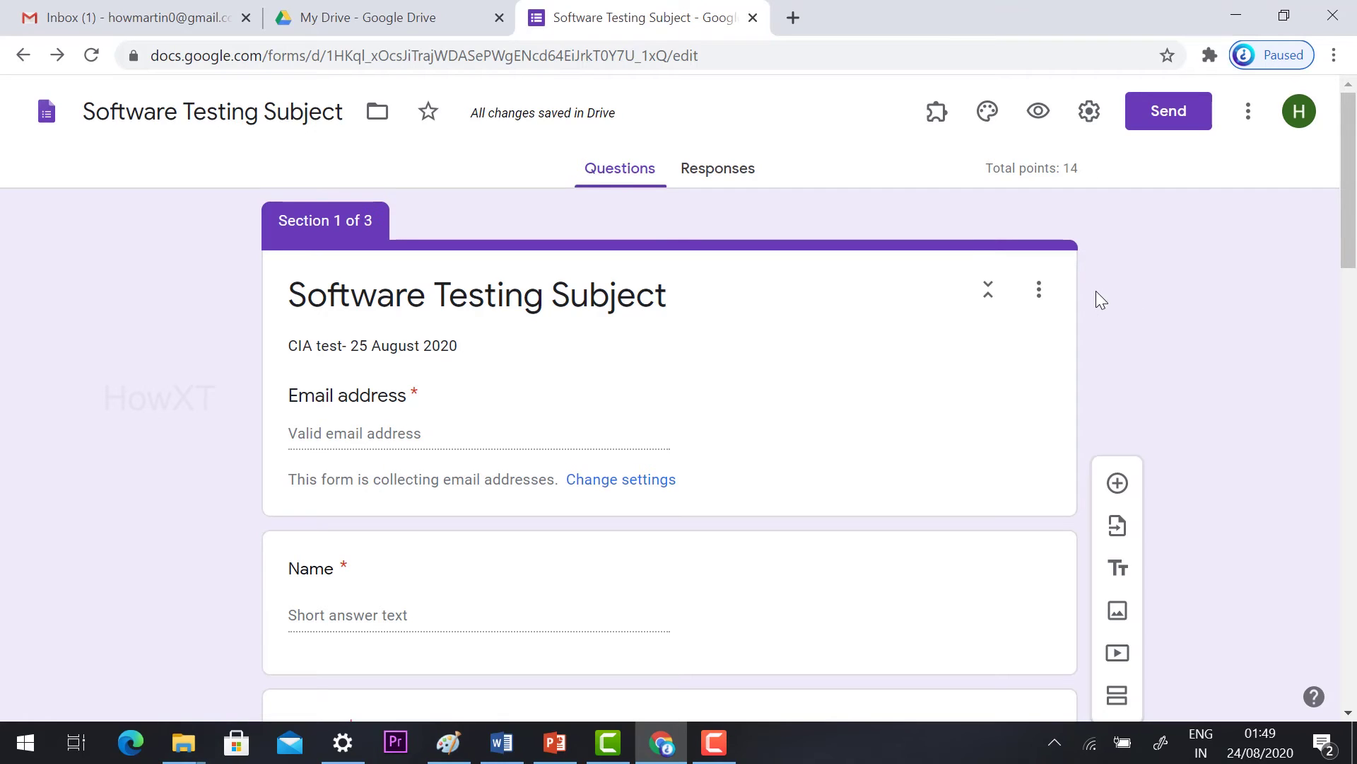
left_click(934, 117)
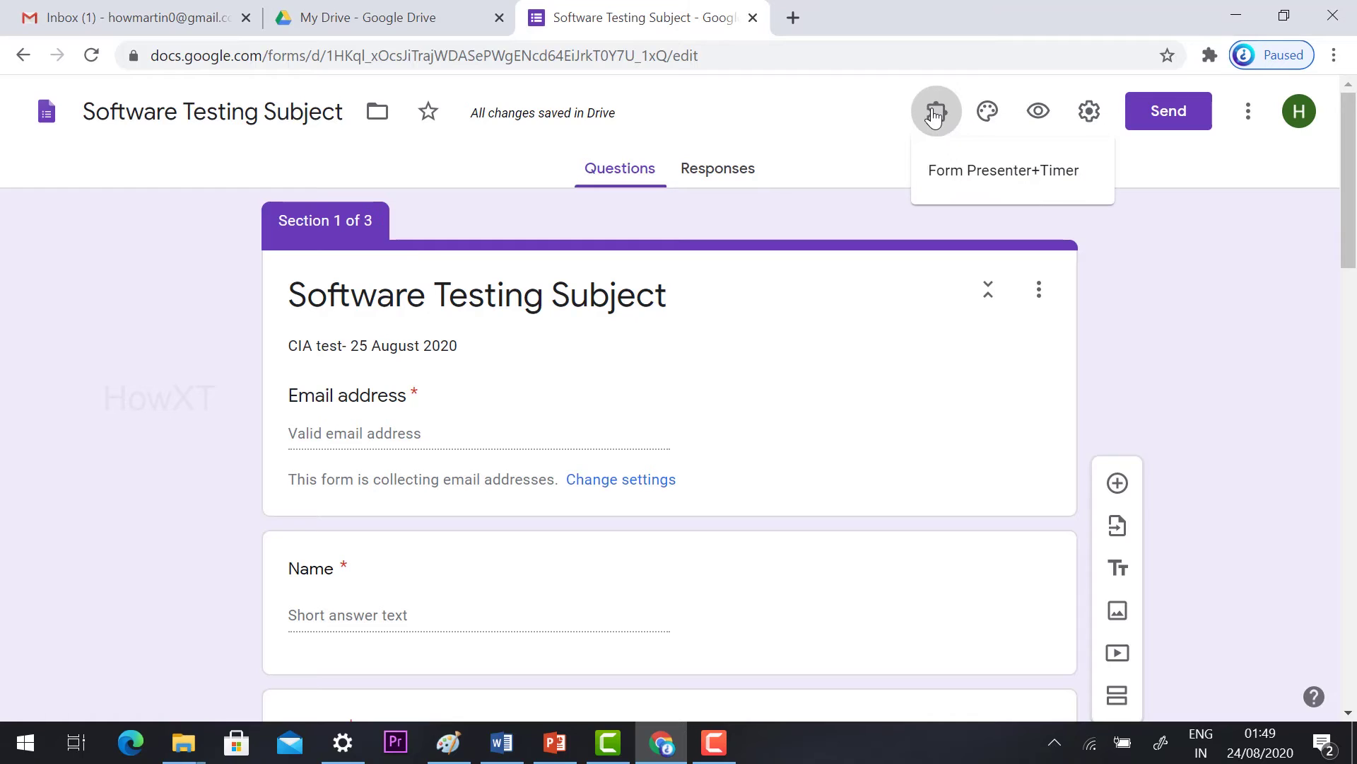
left_click(997, 183)
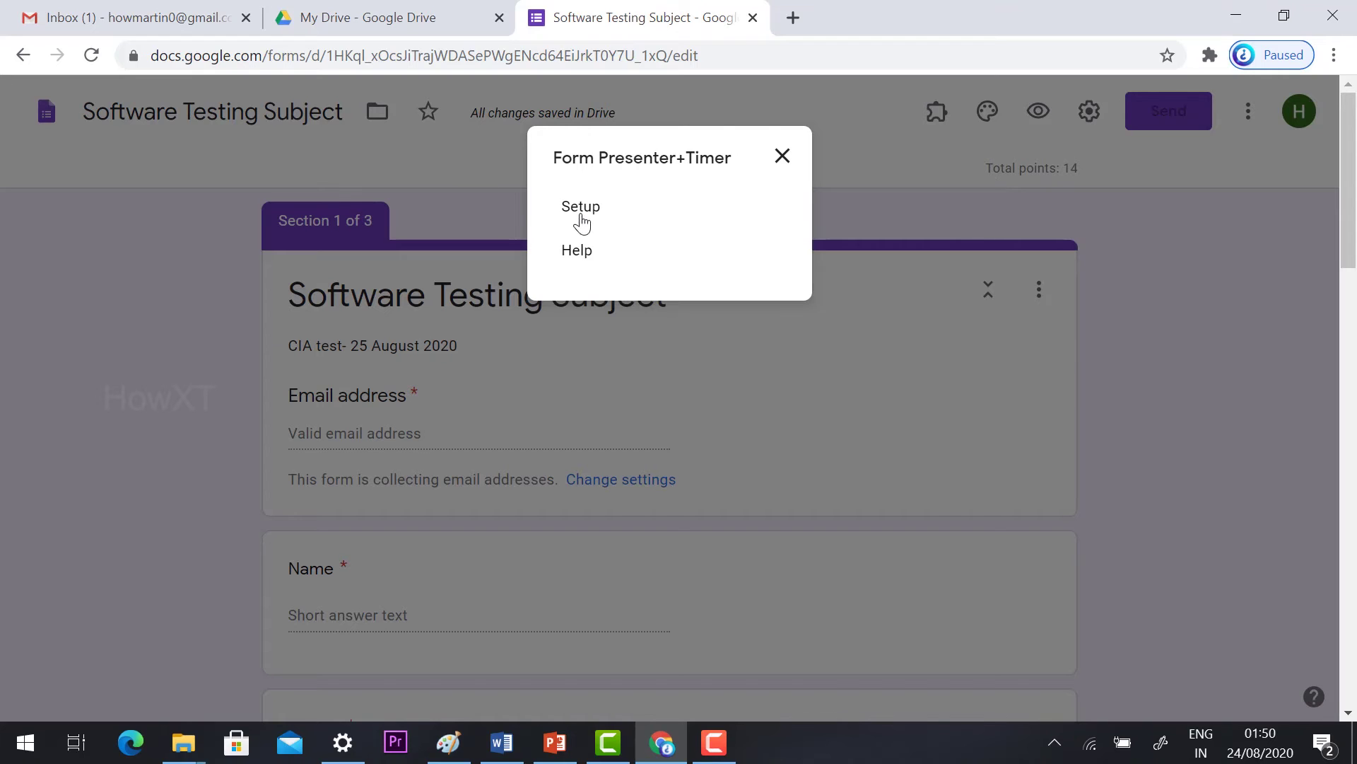
left_click(581, 209)
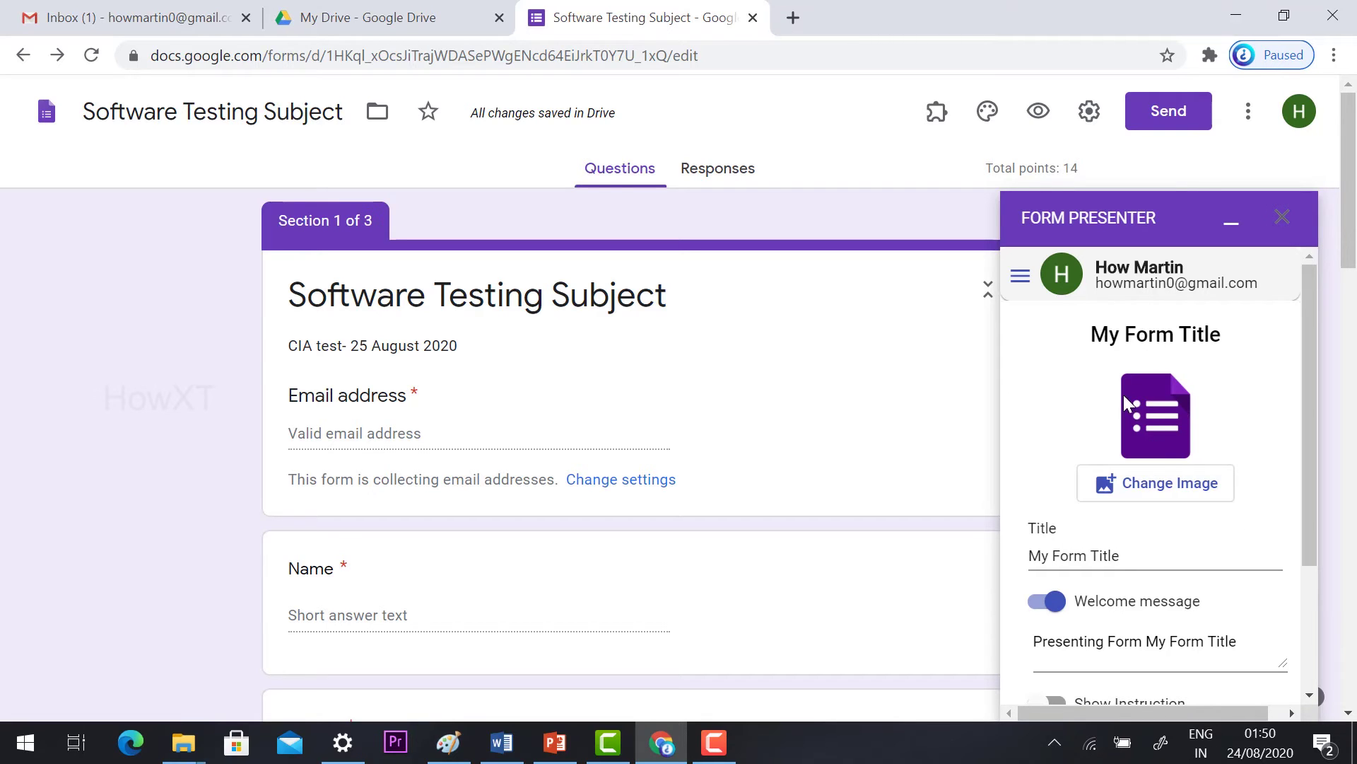
Step: Use the online certification illustration as the image and title the presentation 'Software Testing Paper'
left_click(1155, 478)
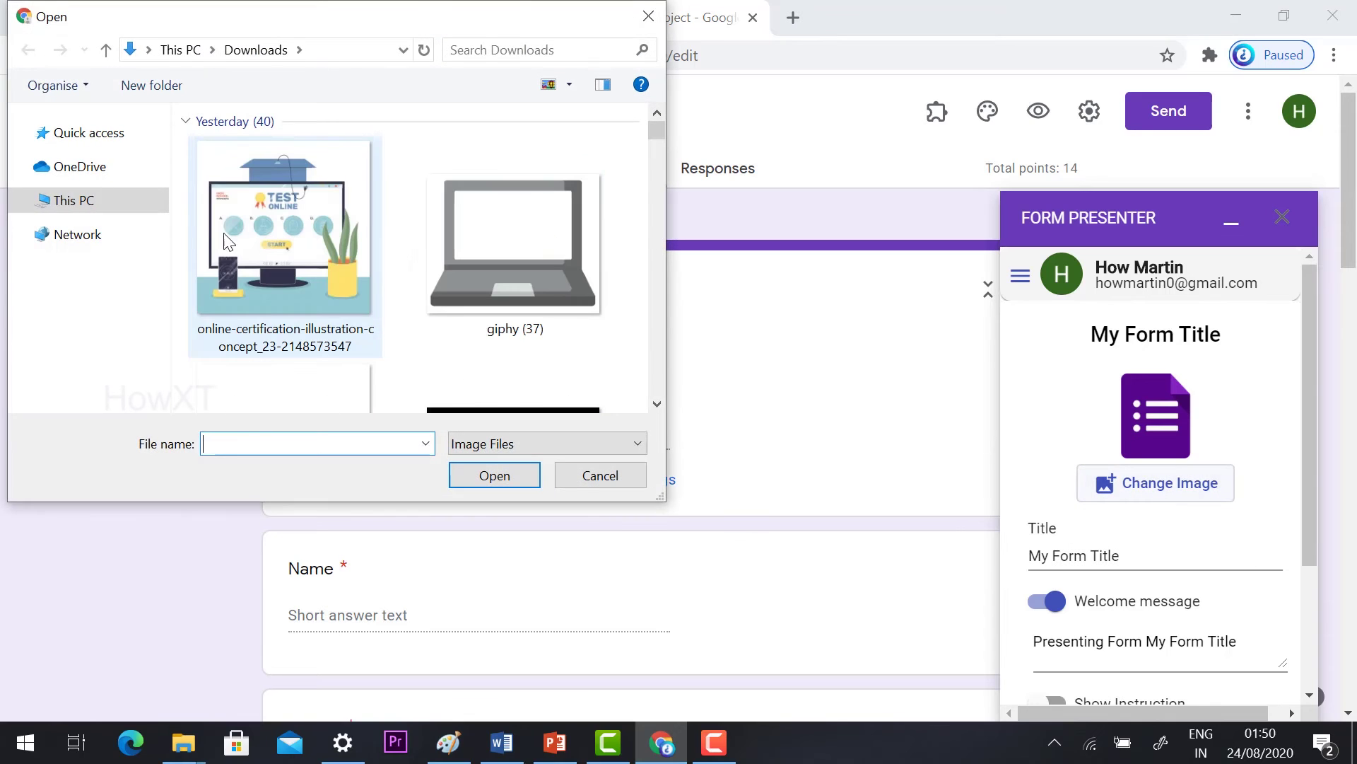
left_click(301, 205)
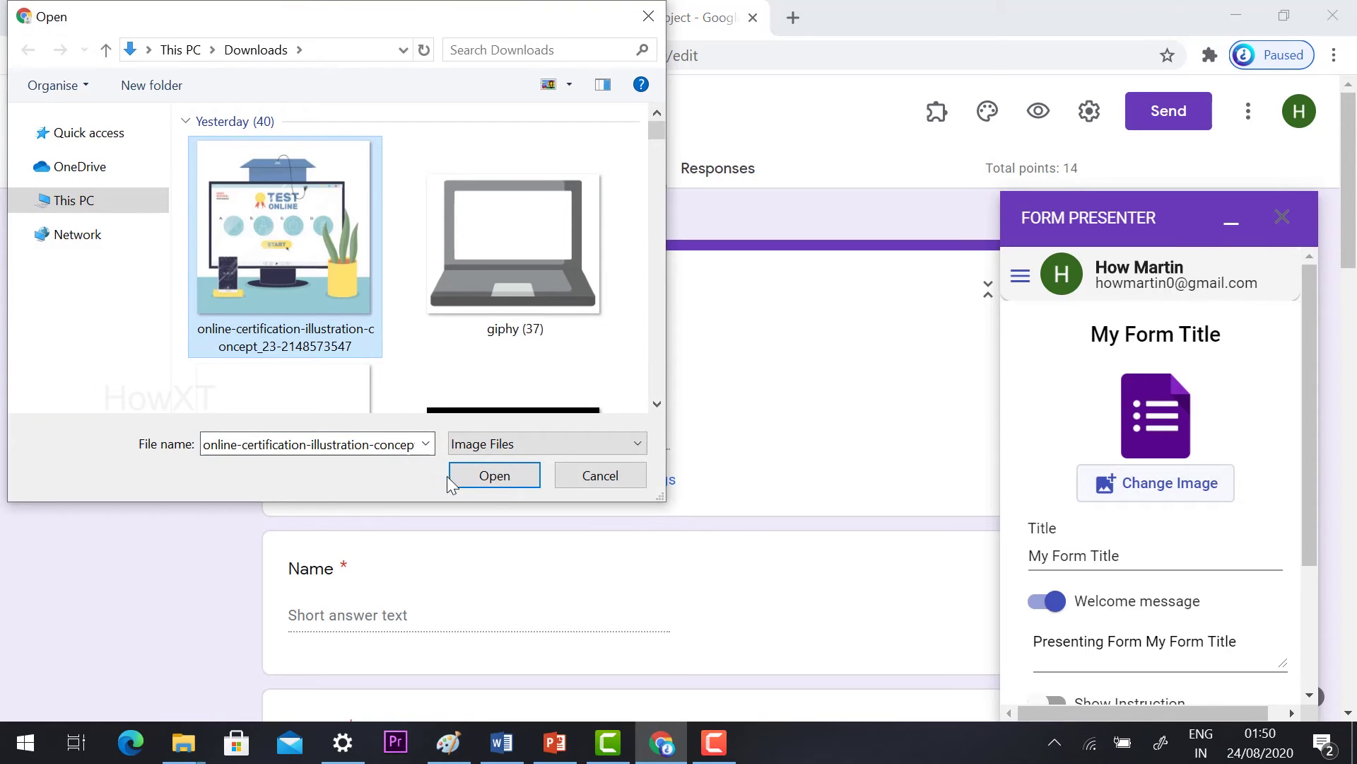
left_click(494, 475)
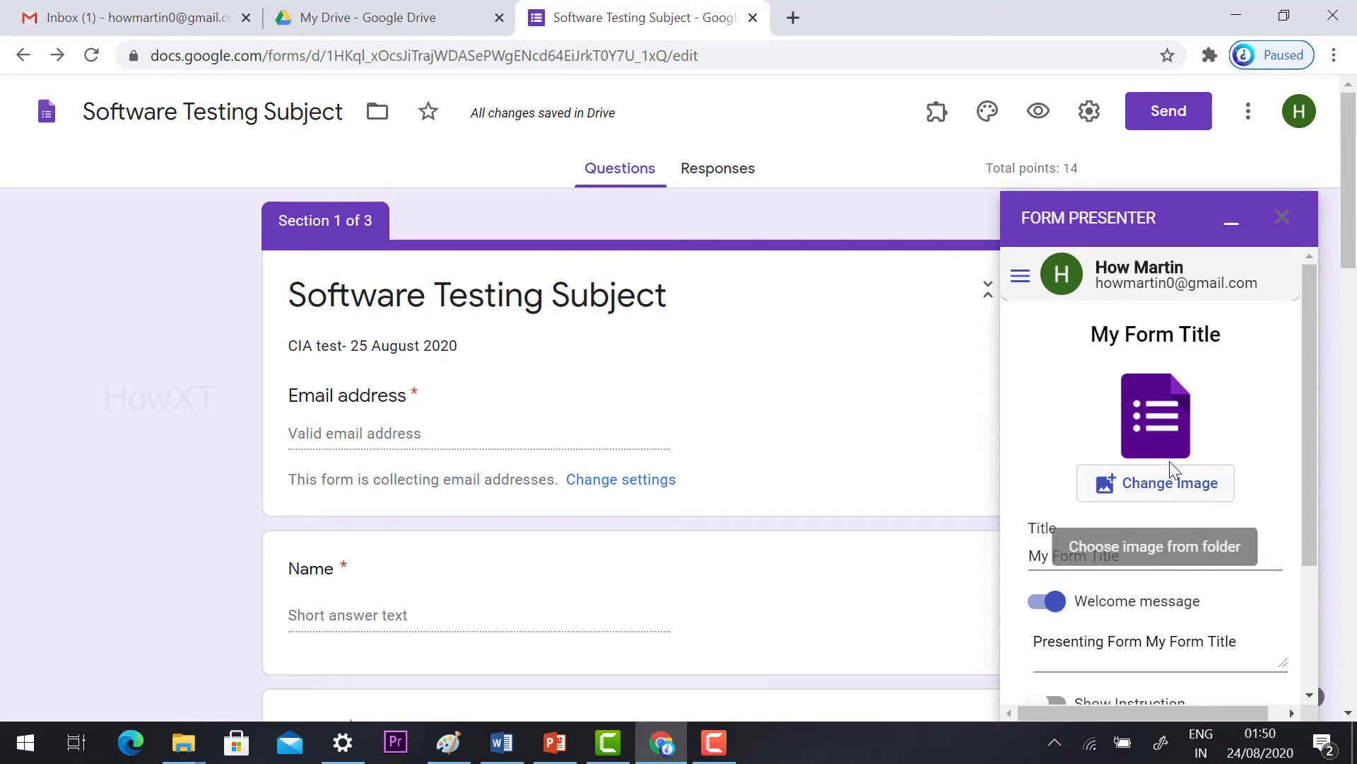
triple_click(1129, 553)
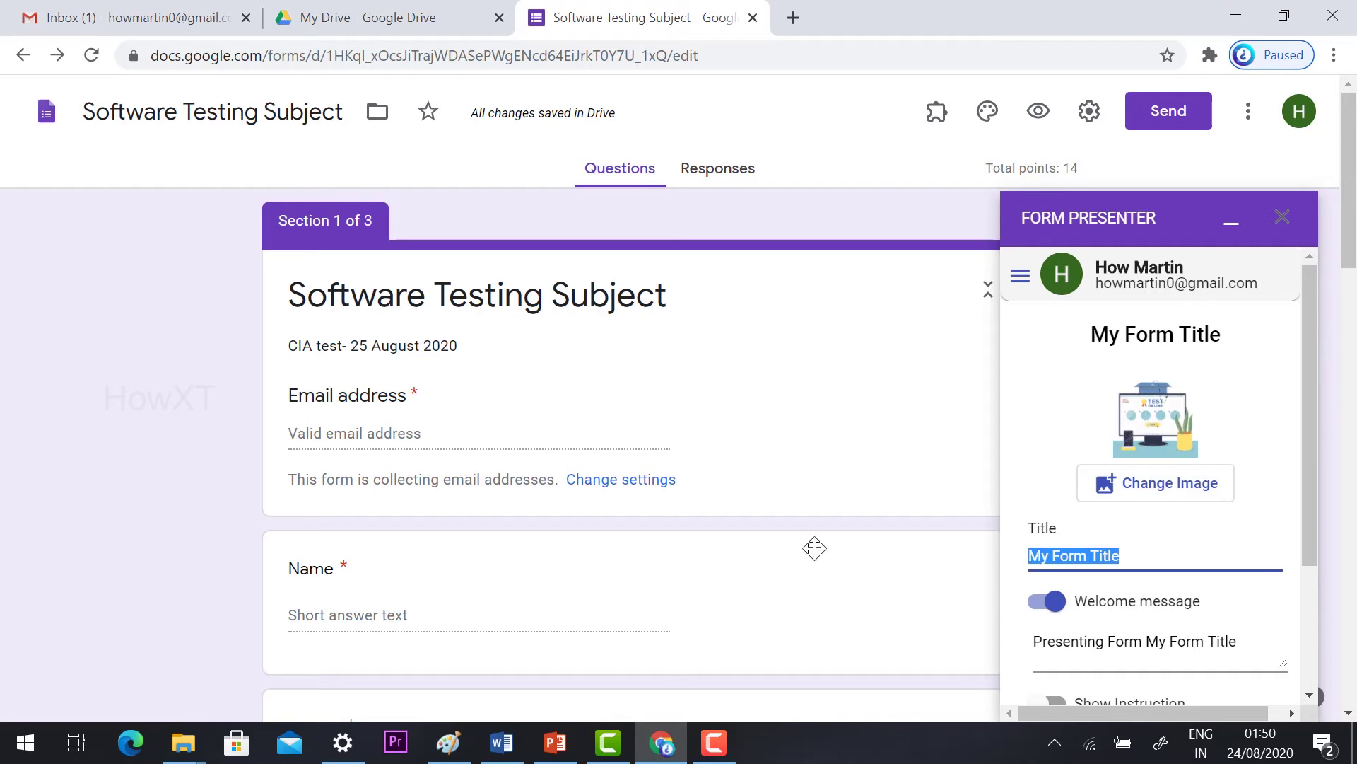
type("Software Testing Paper")
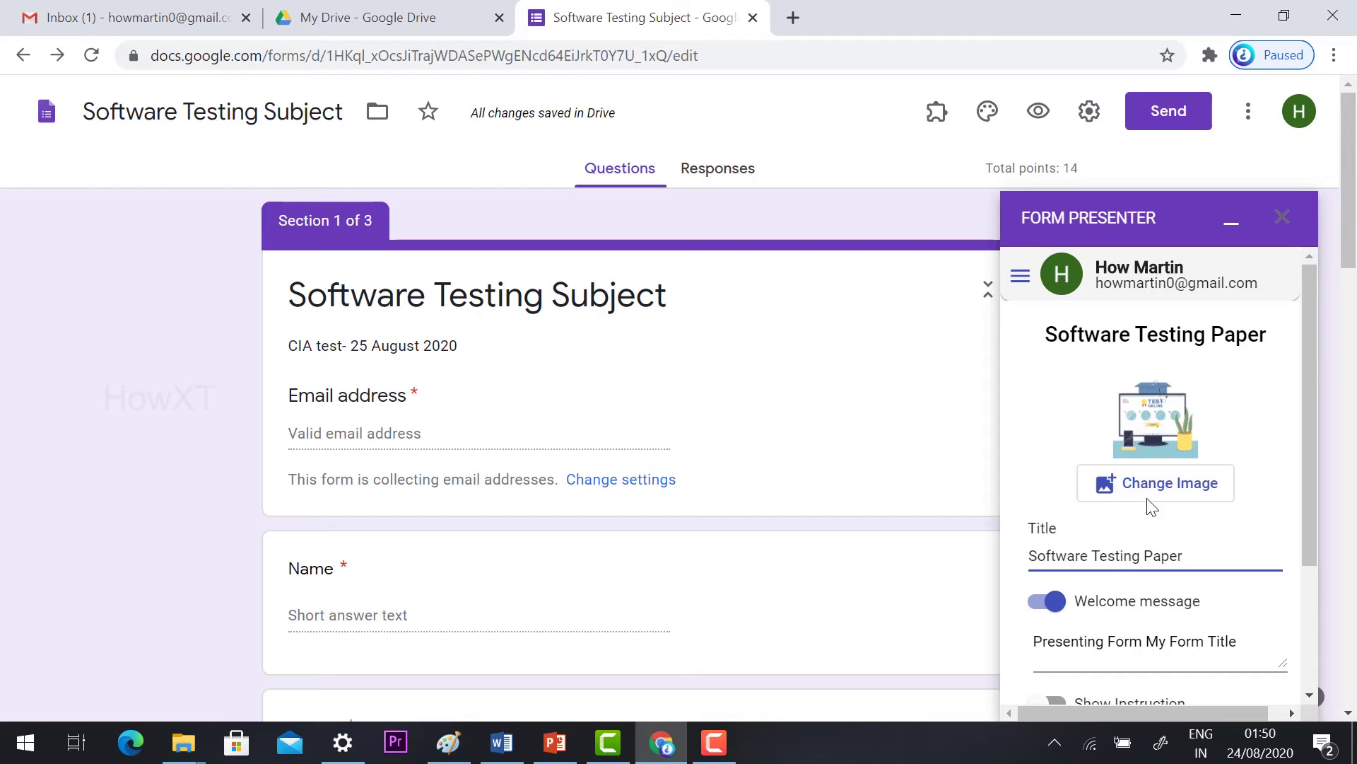
Step: Change the welcome message to 'Welcome to 1st CIA test'
scroll(1270, 391, "down", 3)
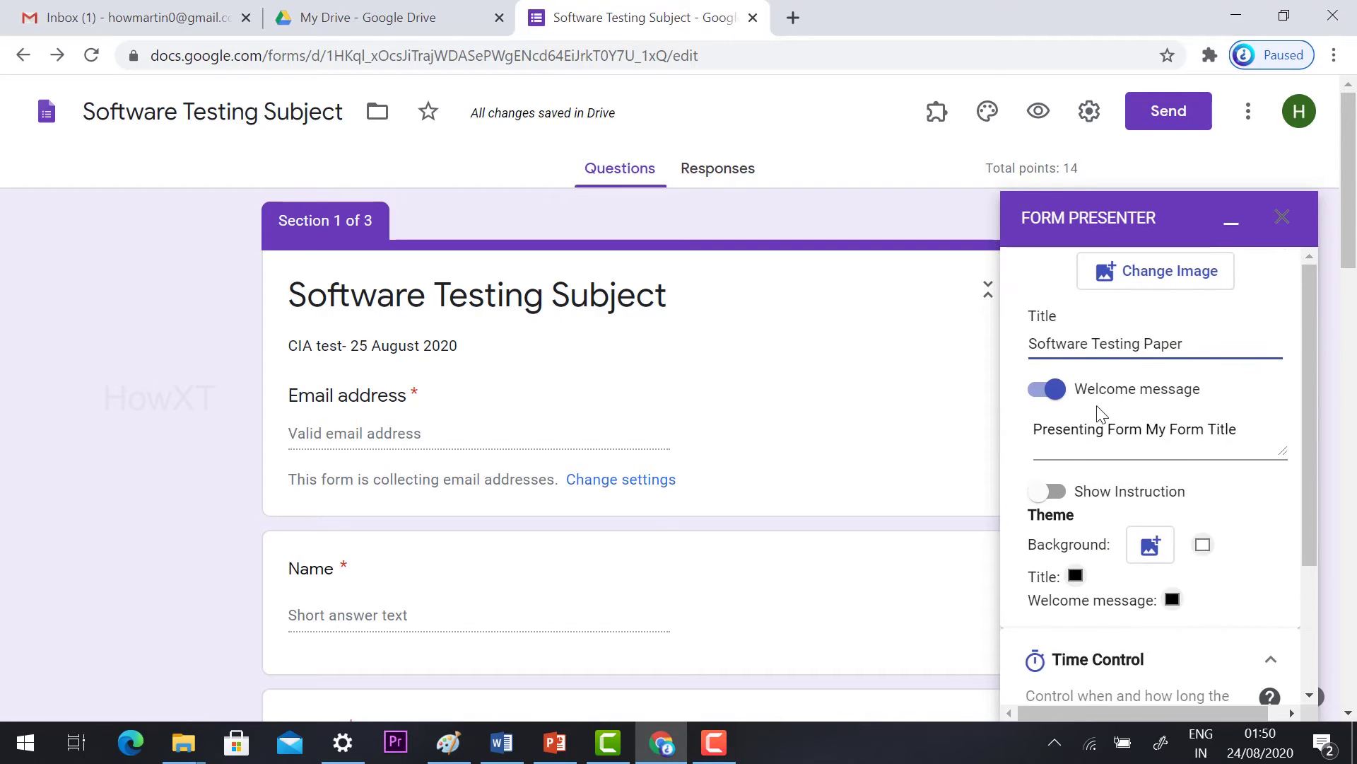
left_click(1034, 429)
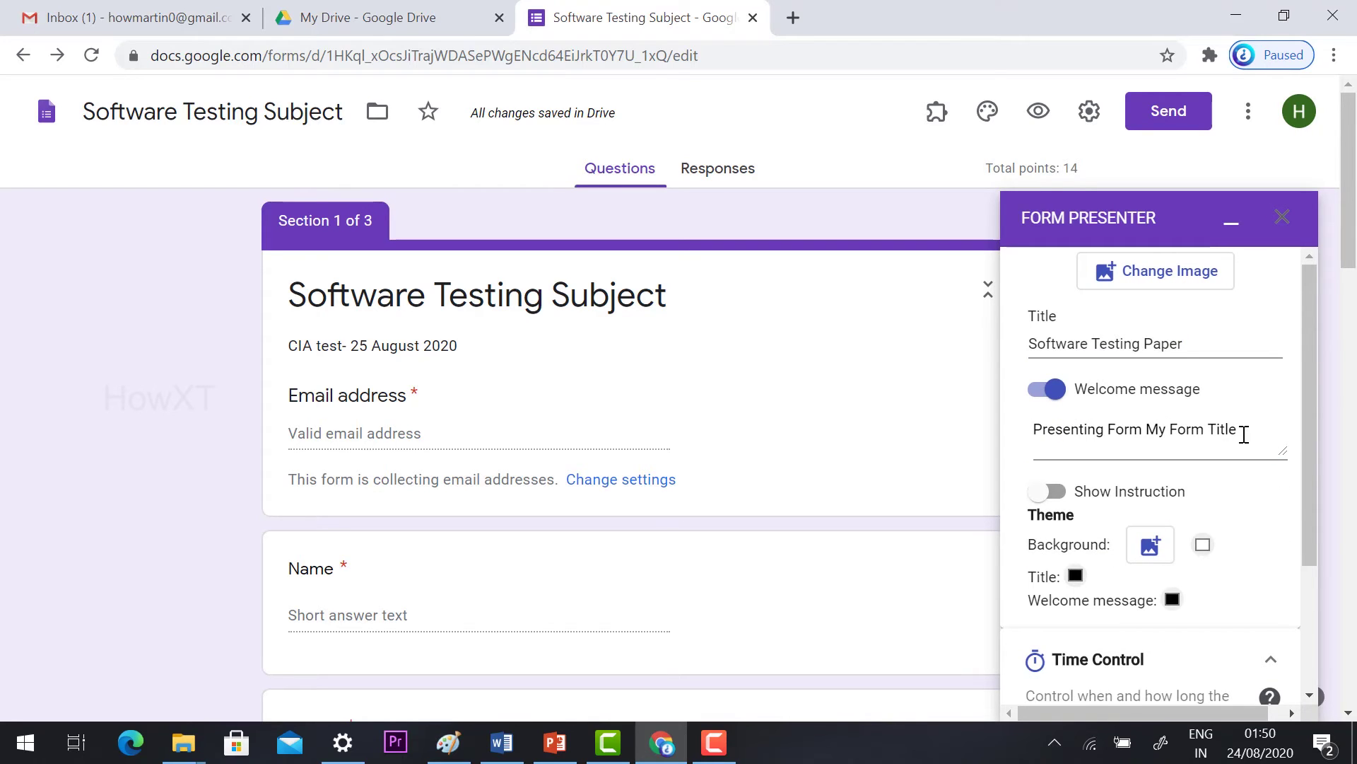
left_click_drag(1244, 434, 886, 446)
type("Welc")
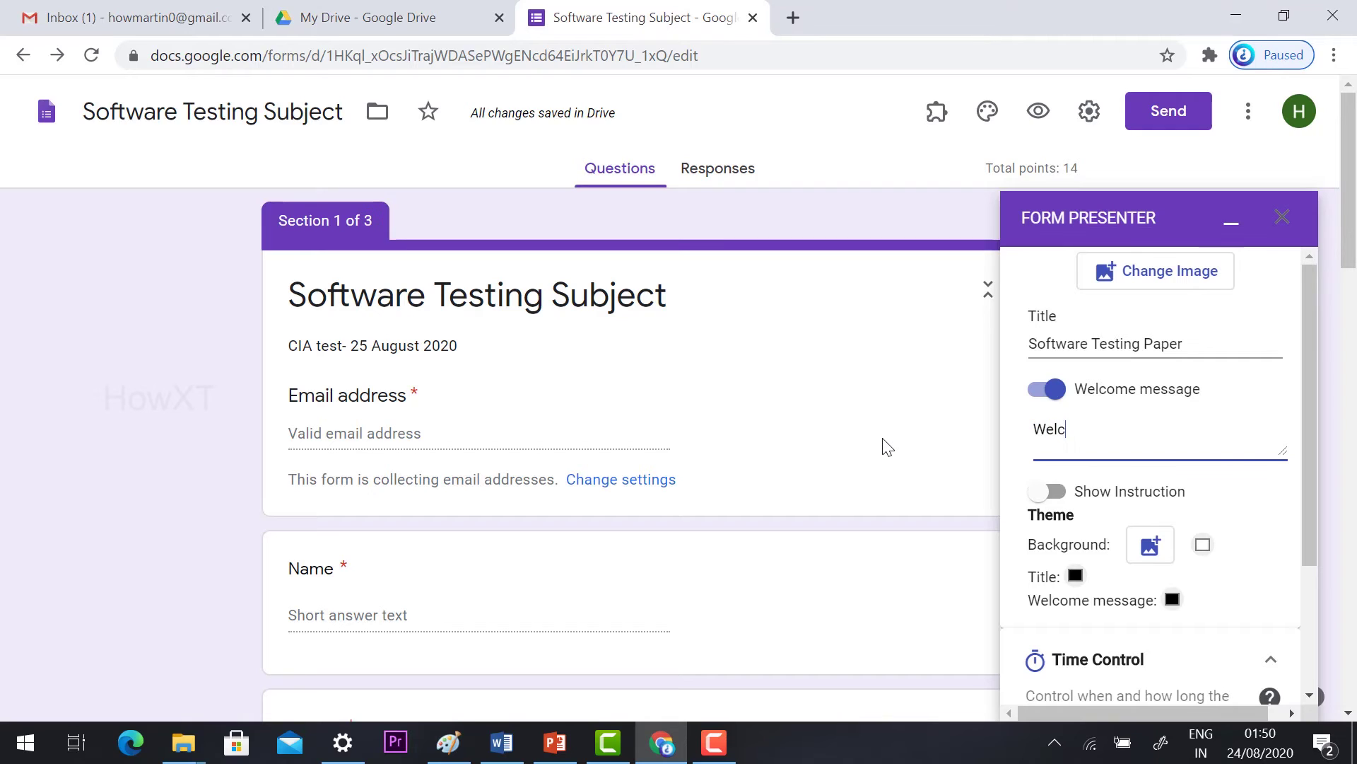
type("ome to 1st CIA test")
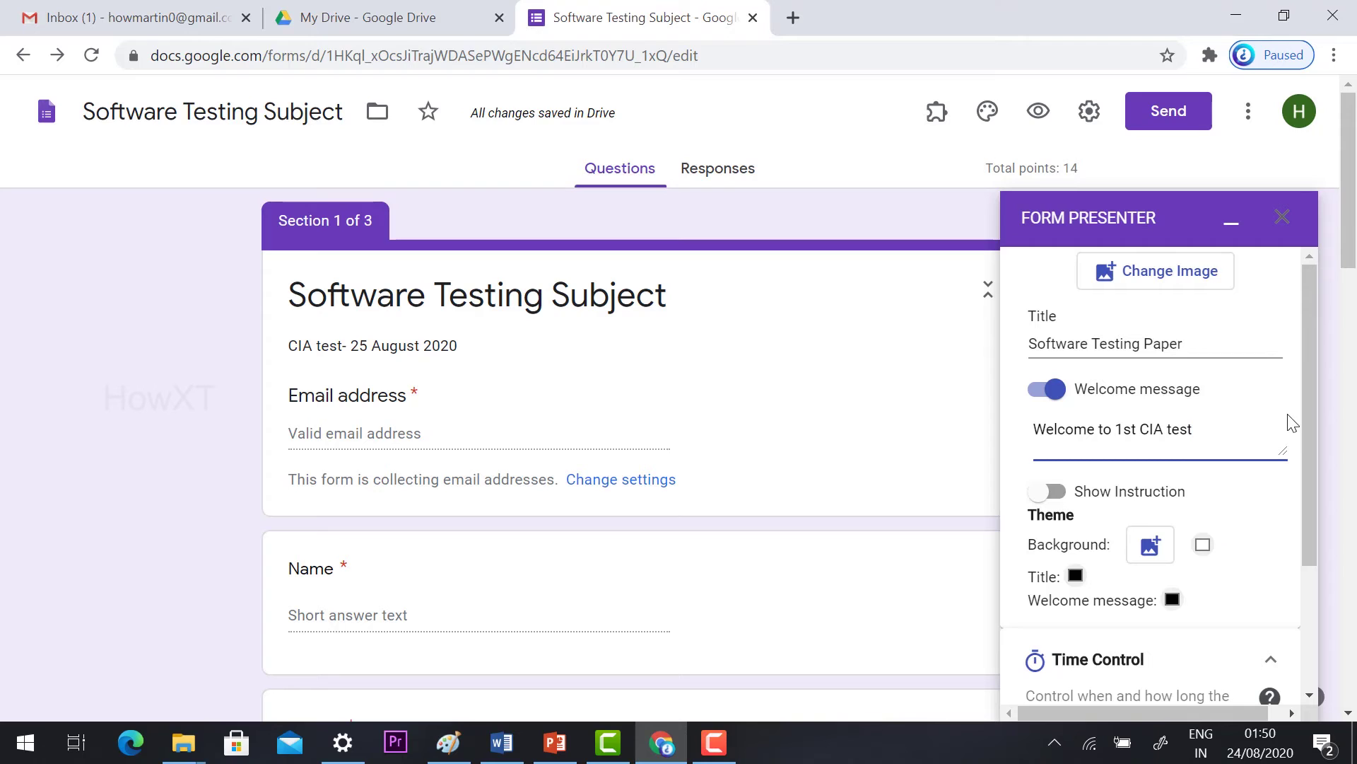
Step: Turn on Show Instruction with the instruction 'Answer all Questions'
scroll(1303, 452, "down", 1)
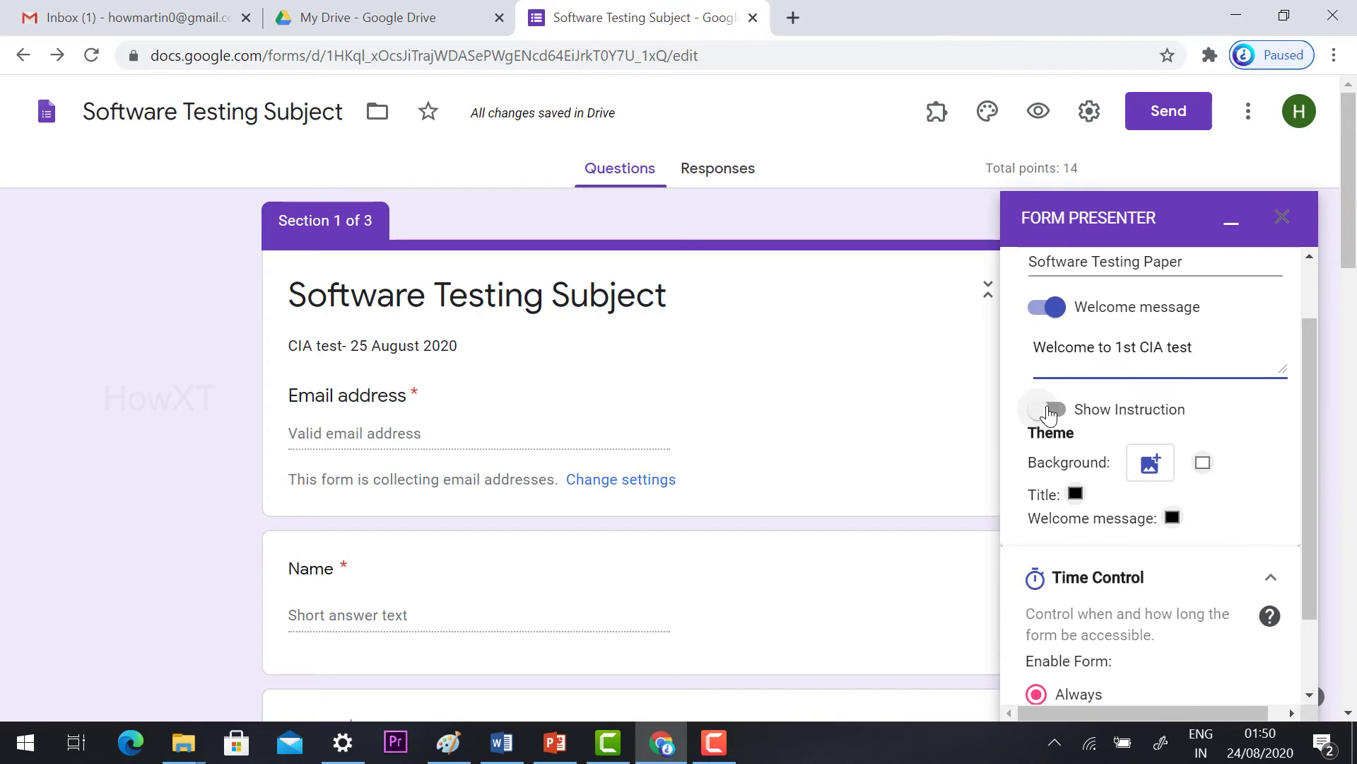
left_click(1050, 414)
left_click(1188, 467)
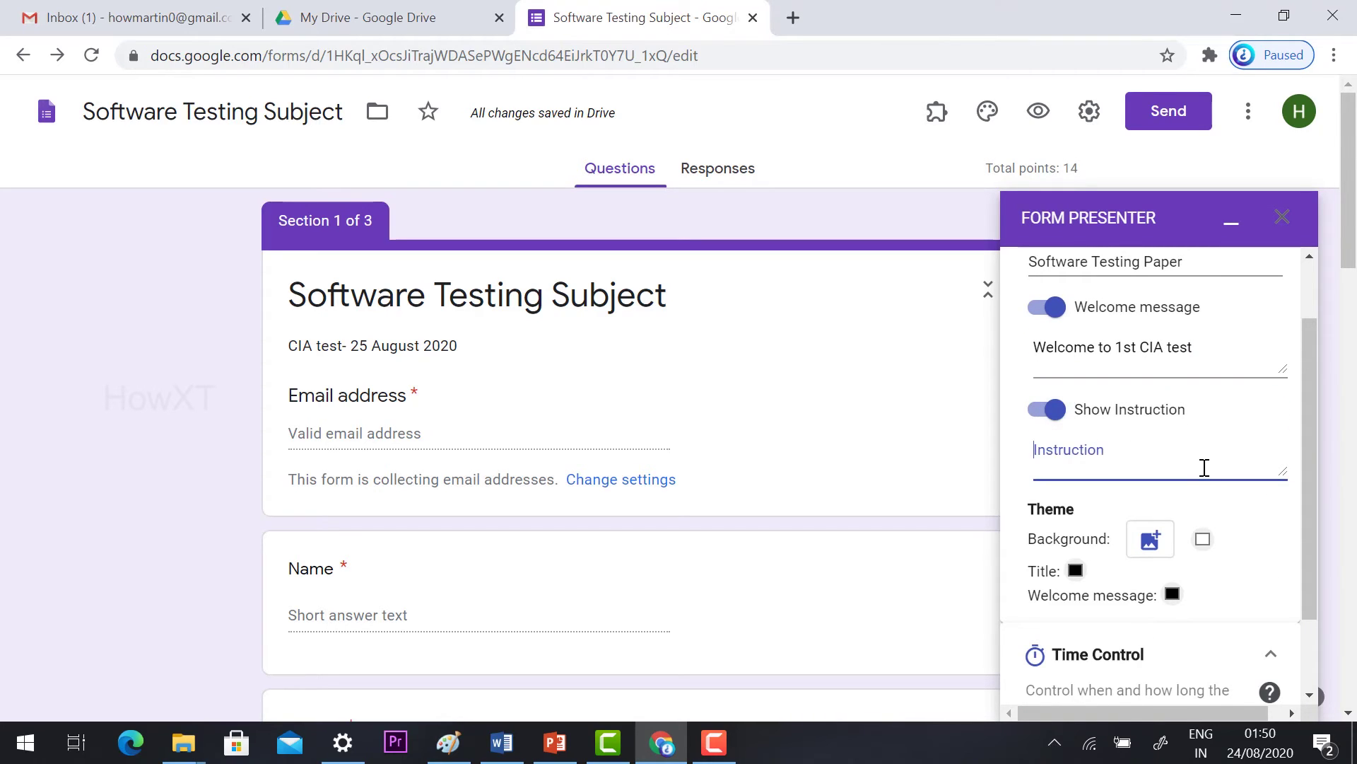
type("Answer all Questions")
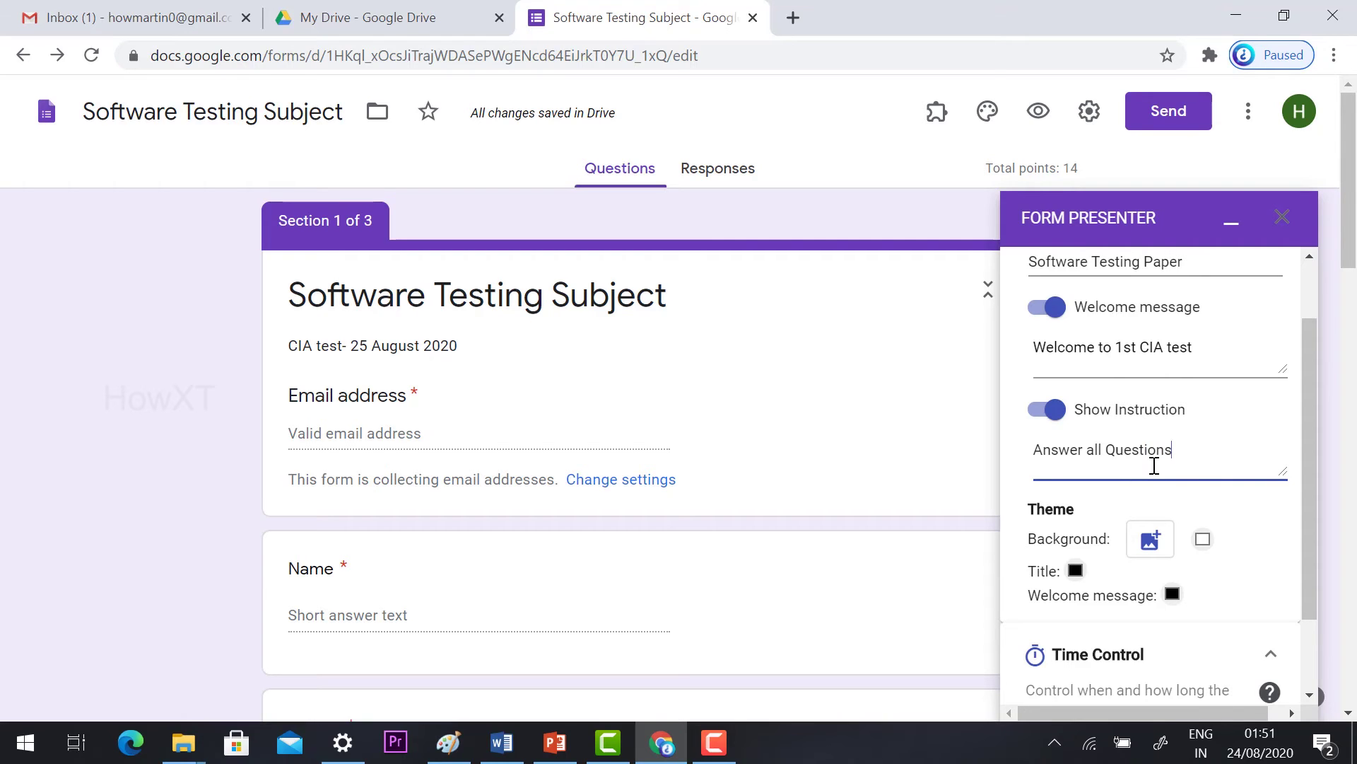
scroll(1152, 458, "down", 2)
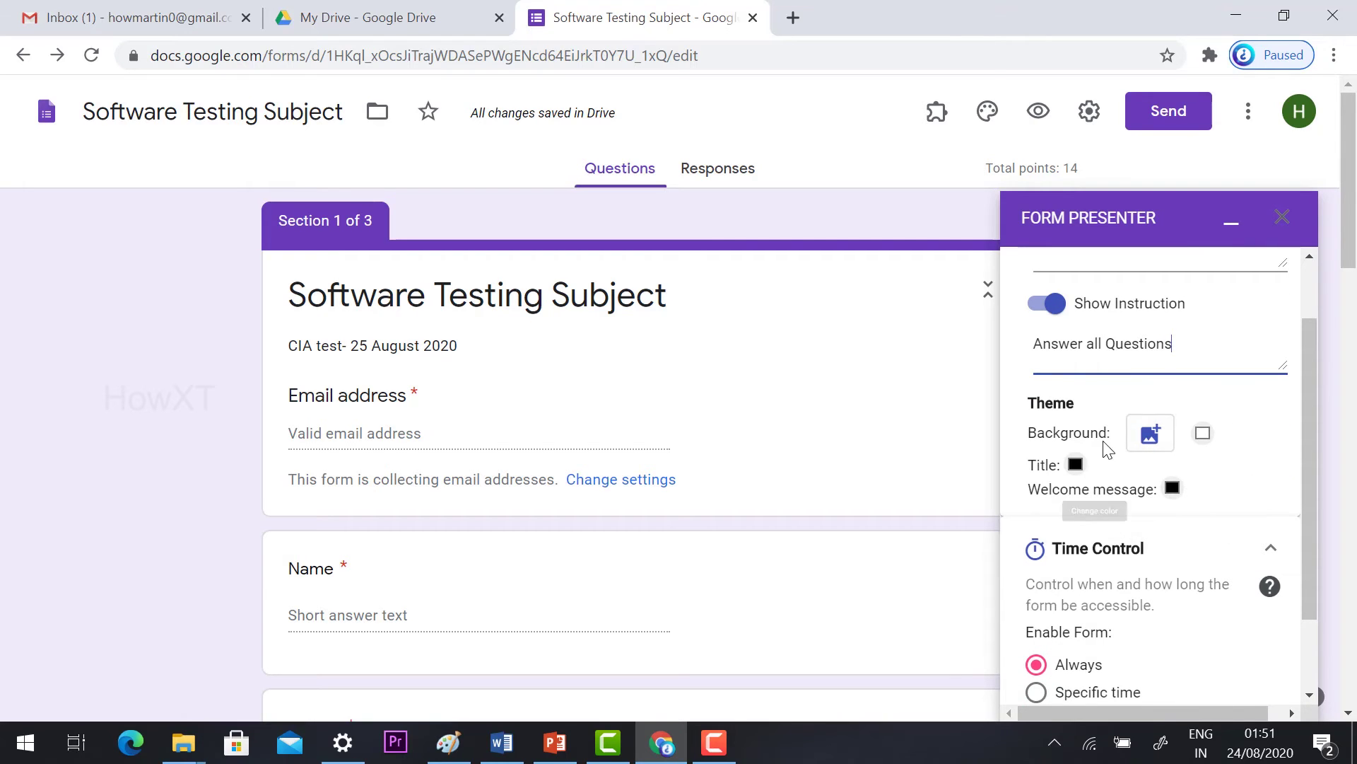
Step: Upload the pexels-photo-374720 laptop photo from Downloads as the quiz background image
left_click(1149, 435)
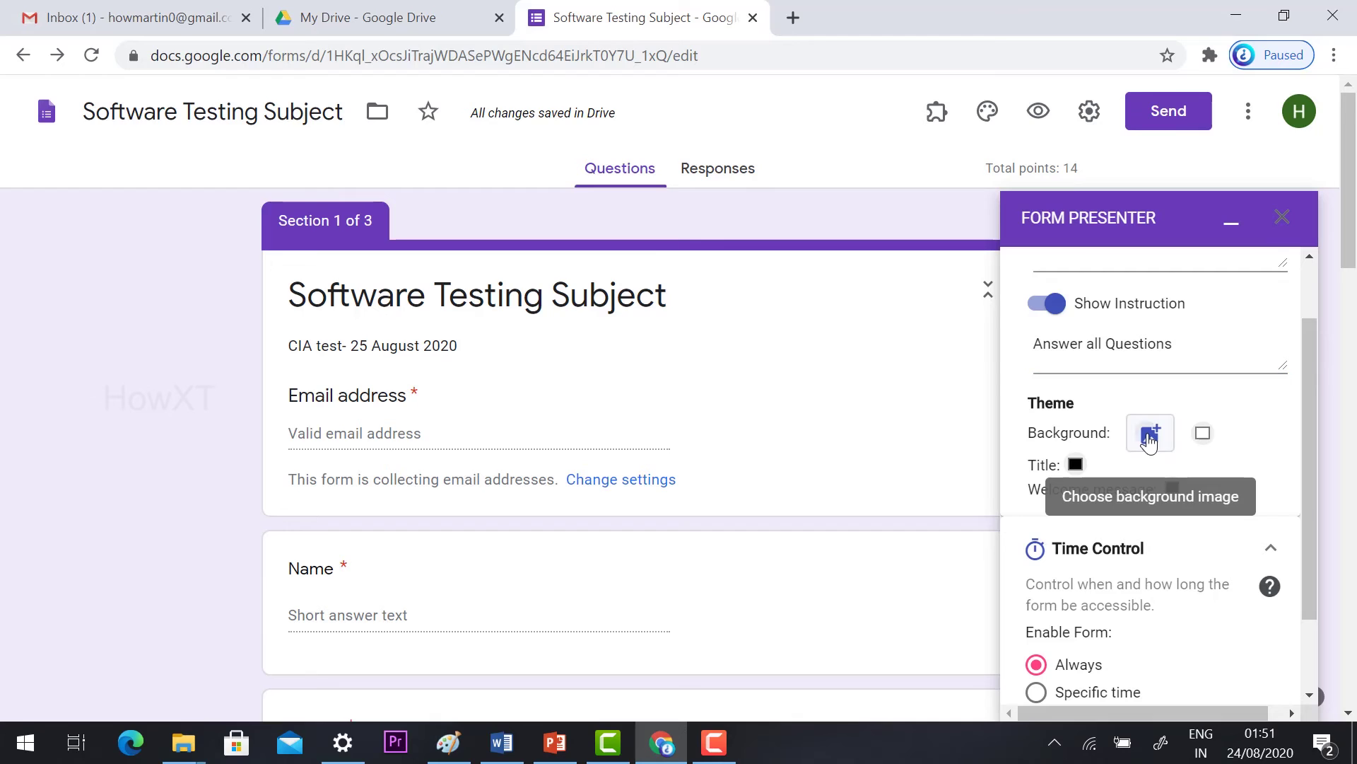
scroll(381, 230, "down", 2)
scroll(379, 228, "down", 4)
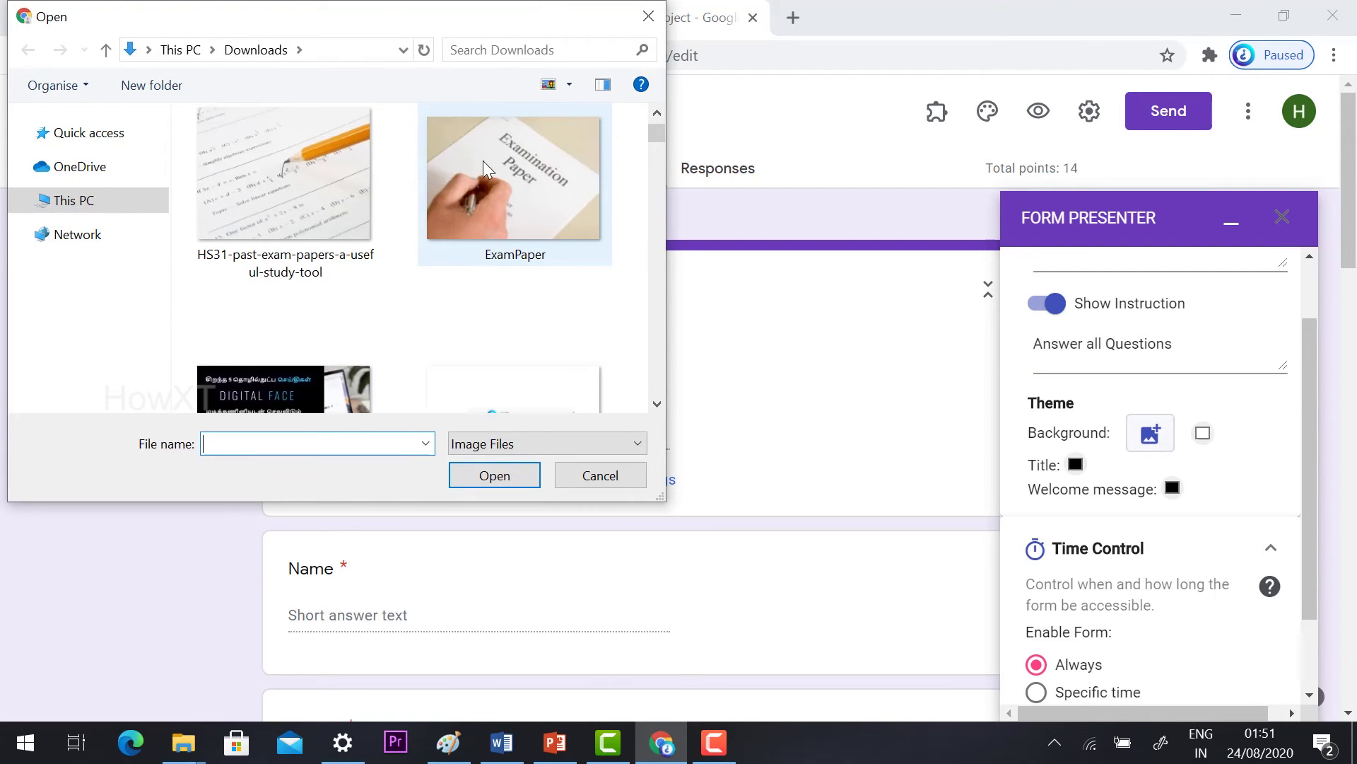
scroll(494, 191, "down", 4)
left_click(526, 312)
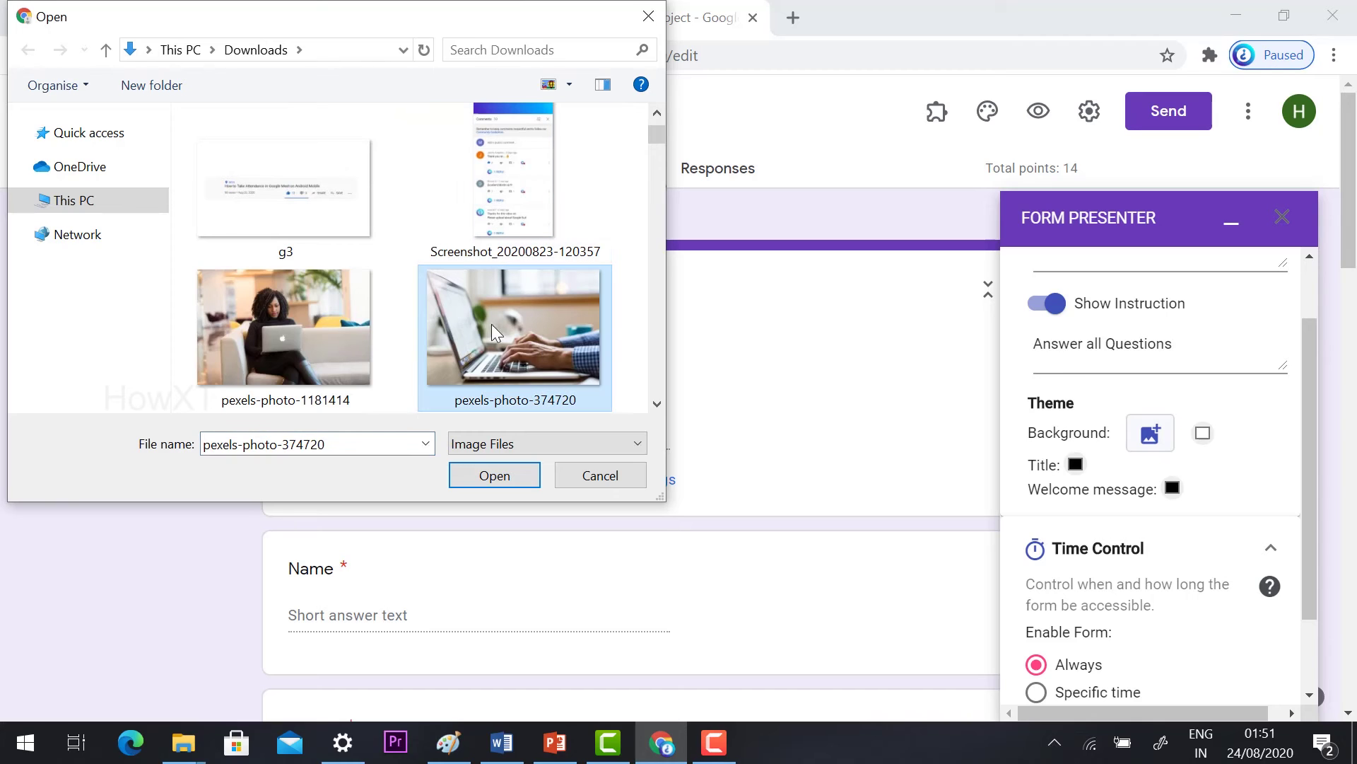
left_click(494, 475)
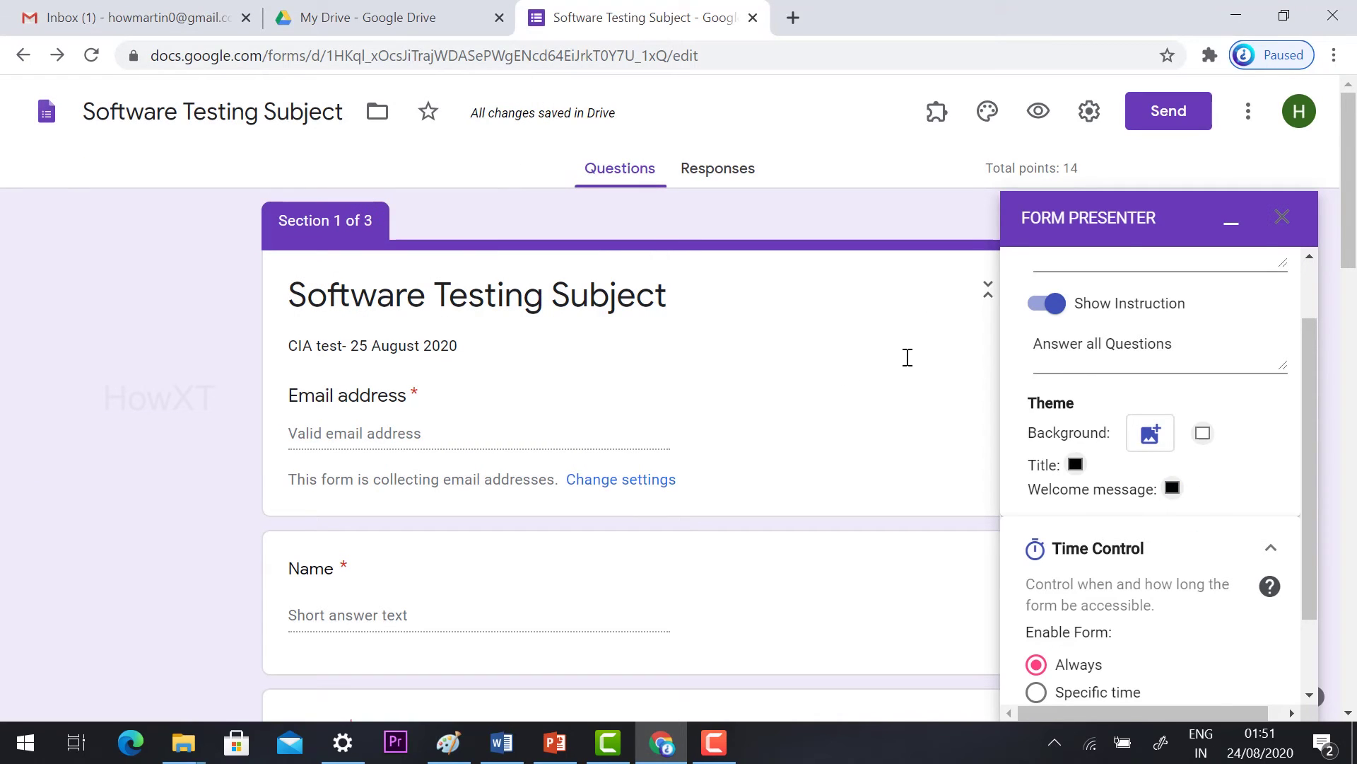
left_click_drag(1312, 388, 1314, 481)
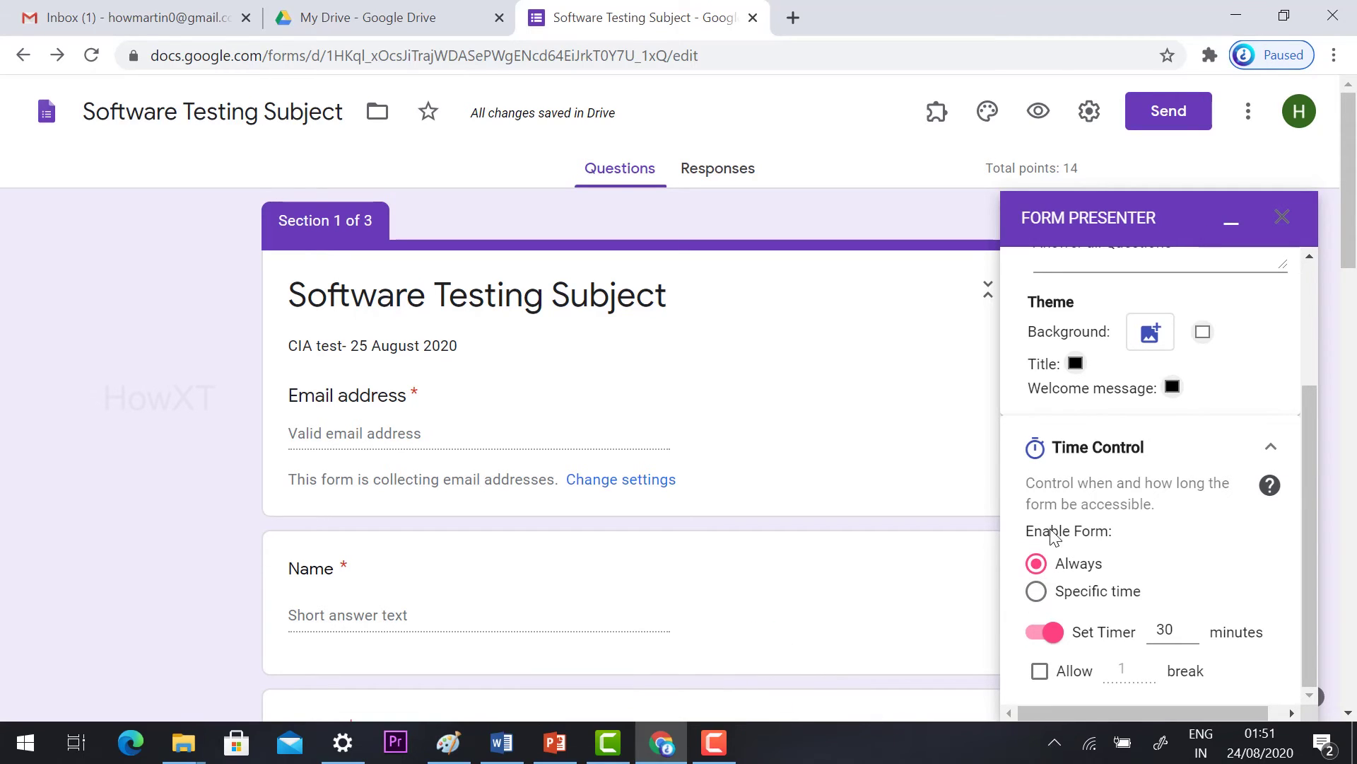
left_click(1036, 601)
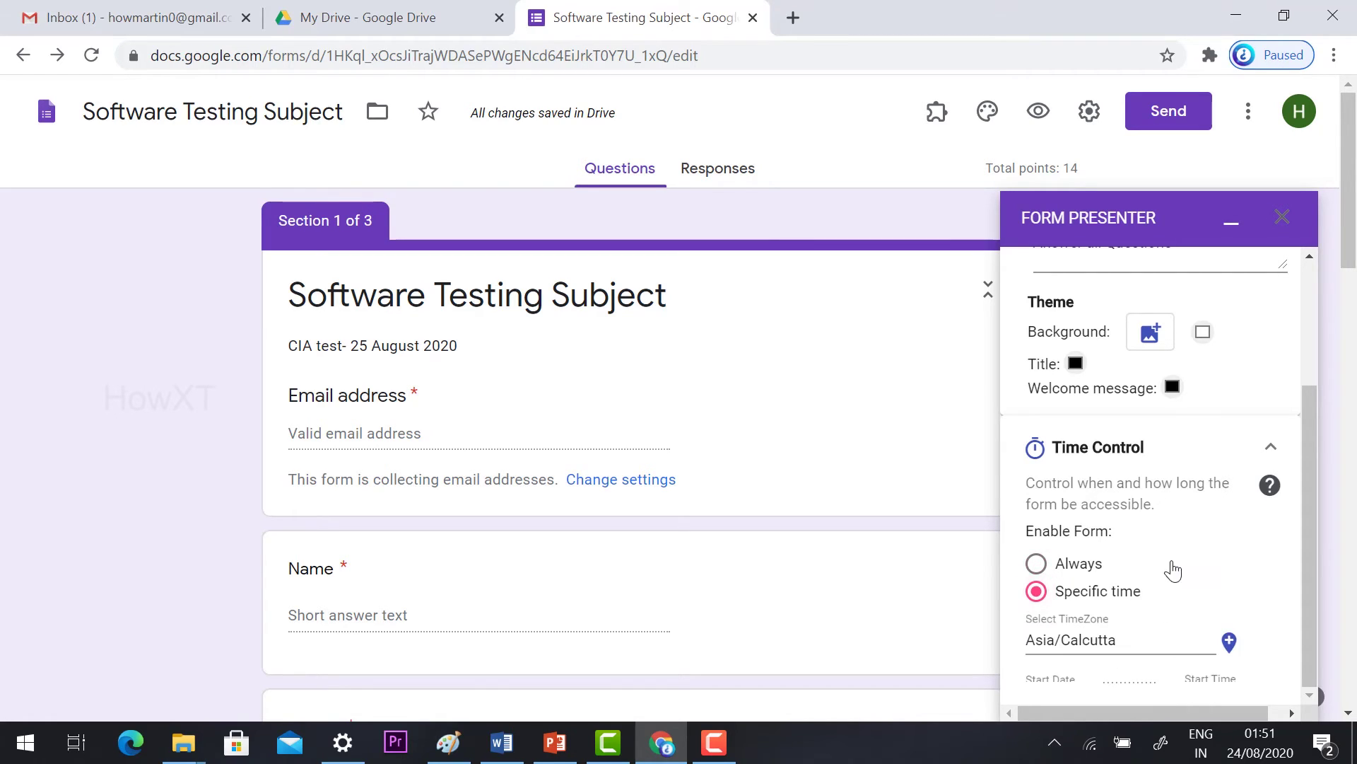
scroll(1170, 570, "down", 3)
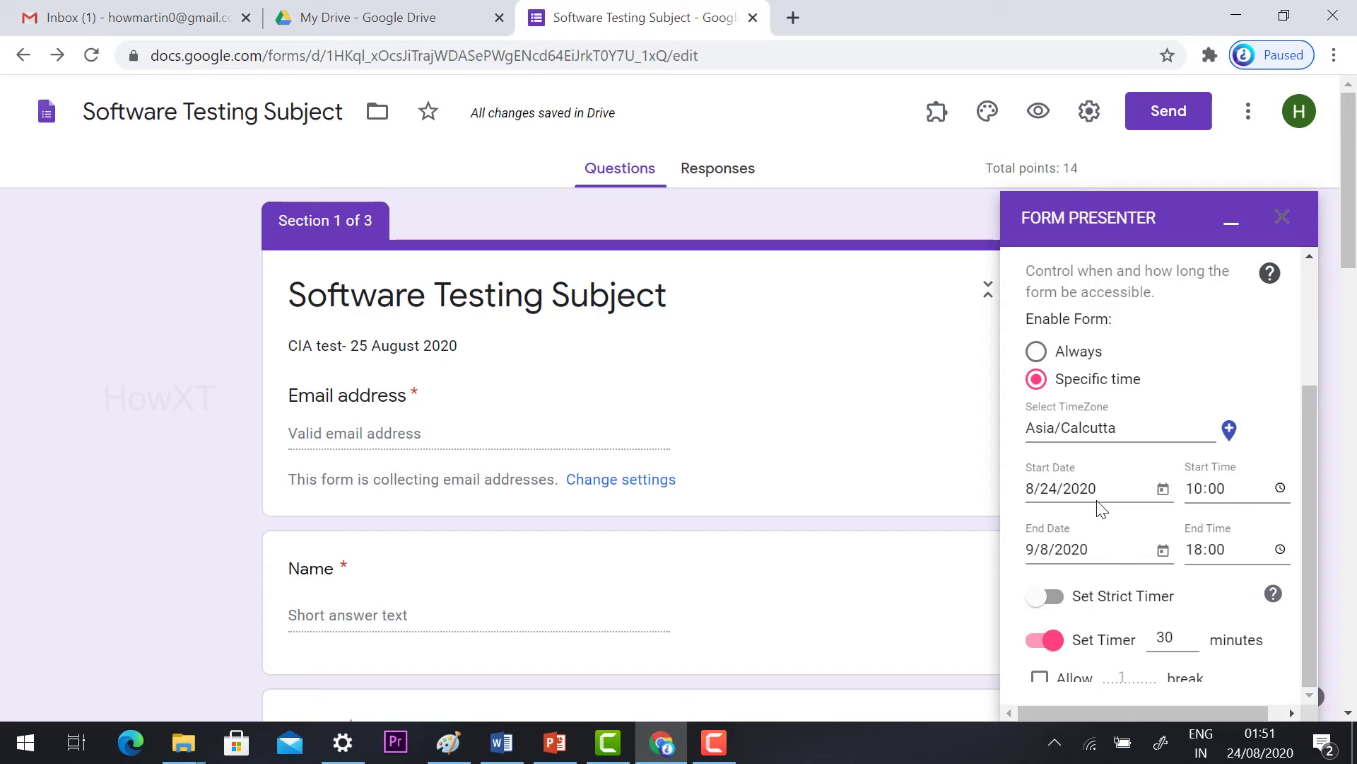
left_click(1076, 487)
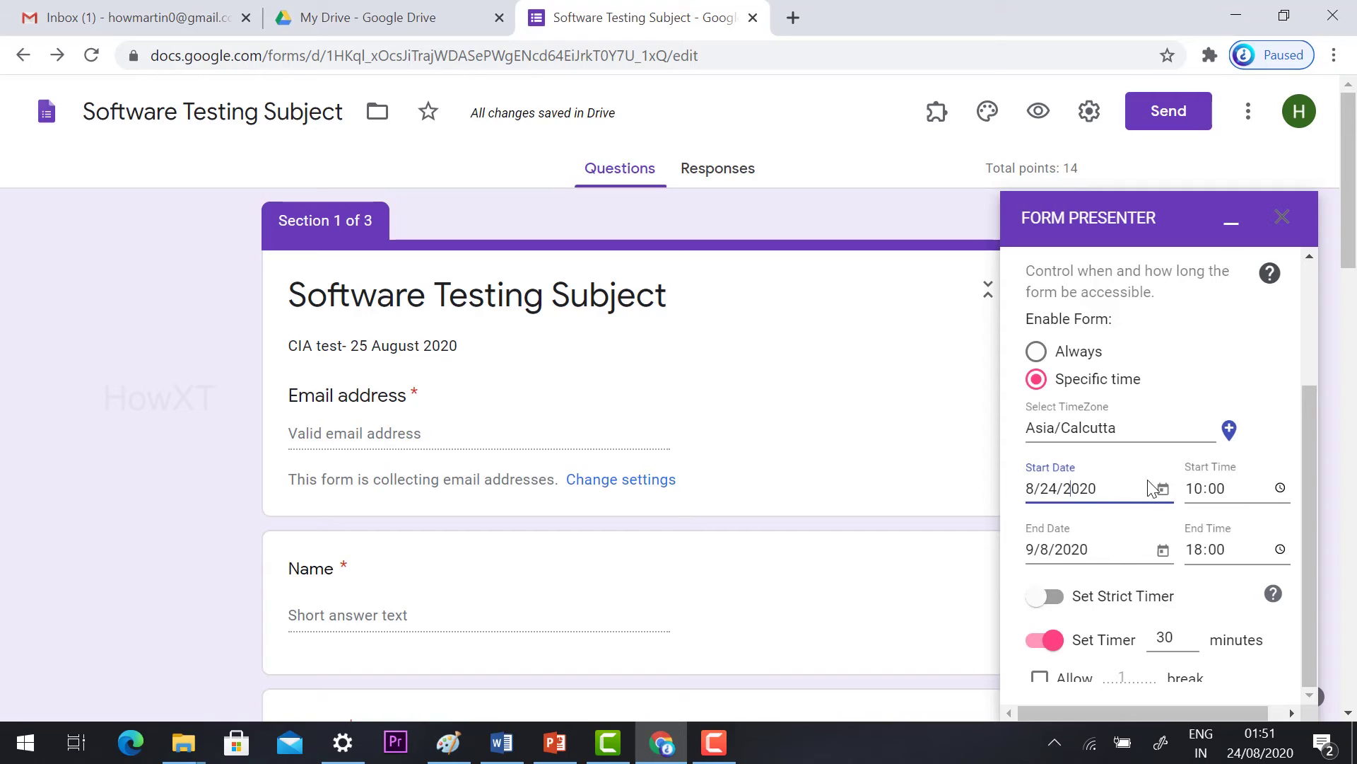
left_click(1216, 489)
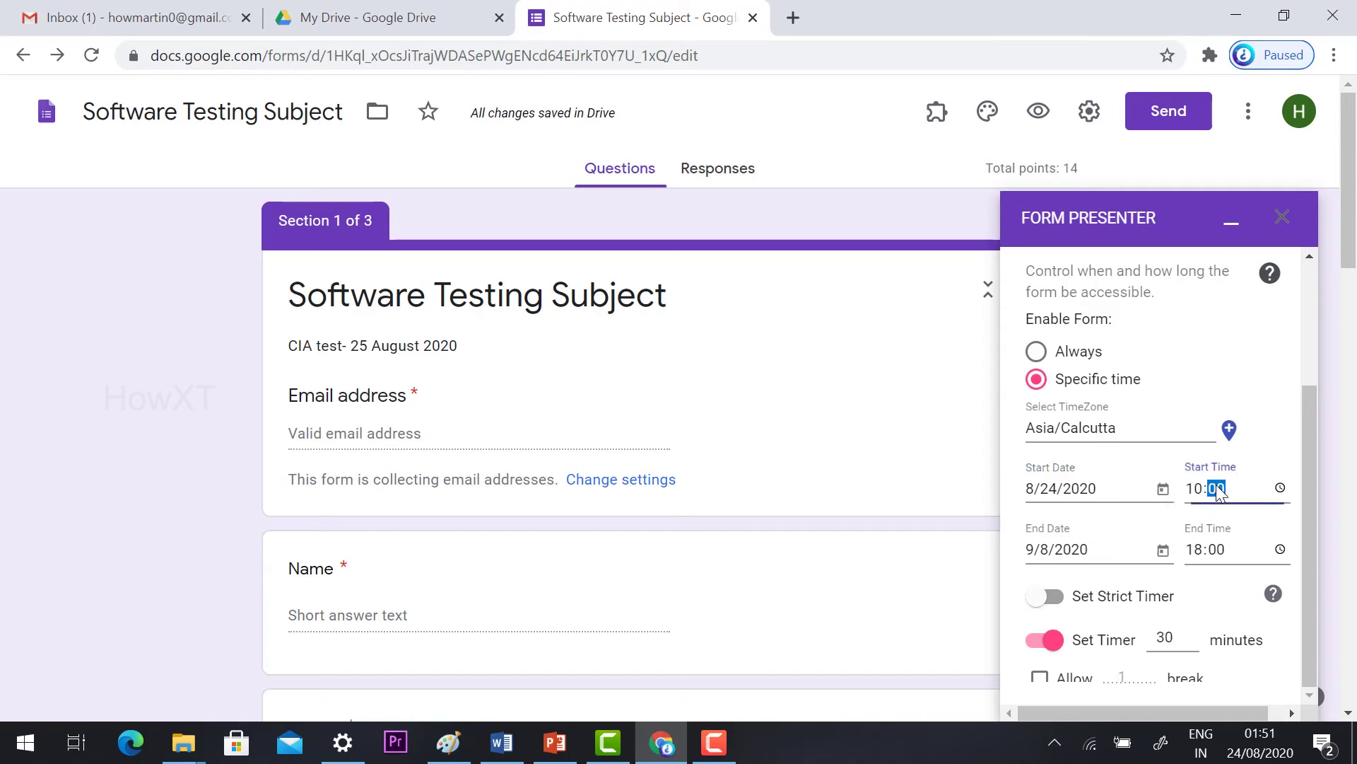
left_click(1083, 552)
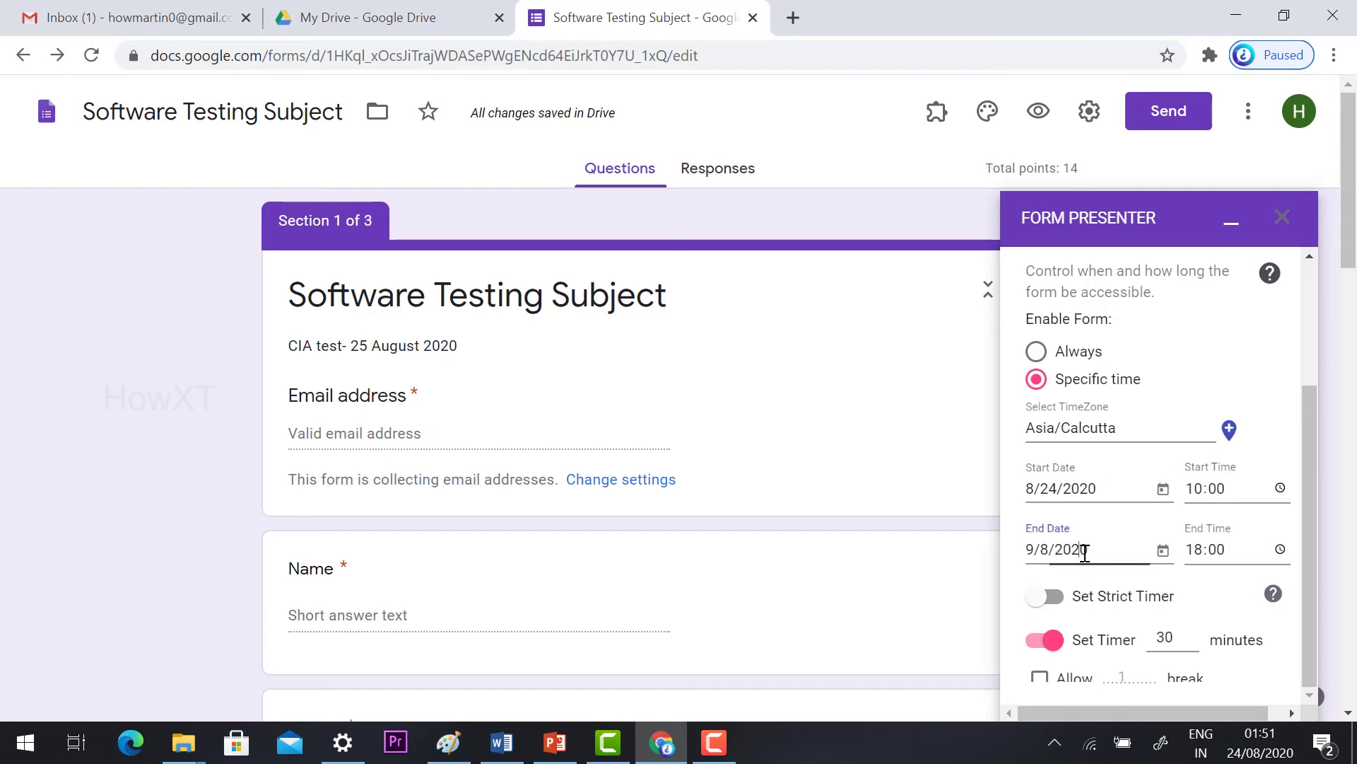
left_click(1033, 550)
type("8/24")
left_click(1205, 555)
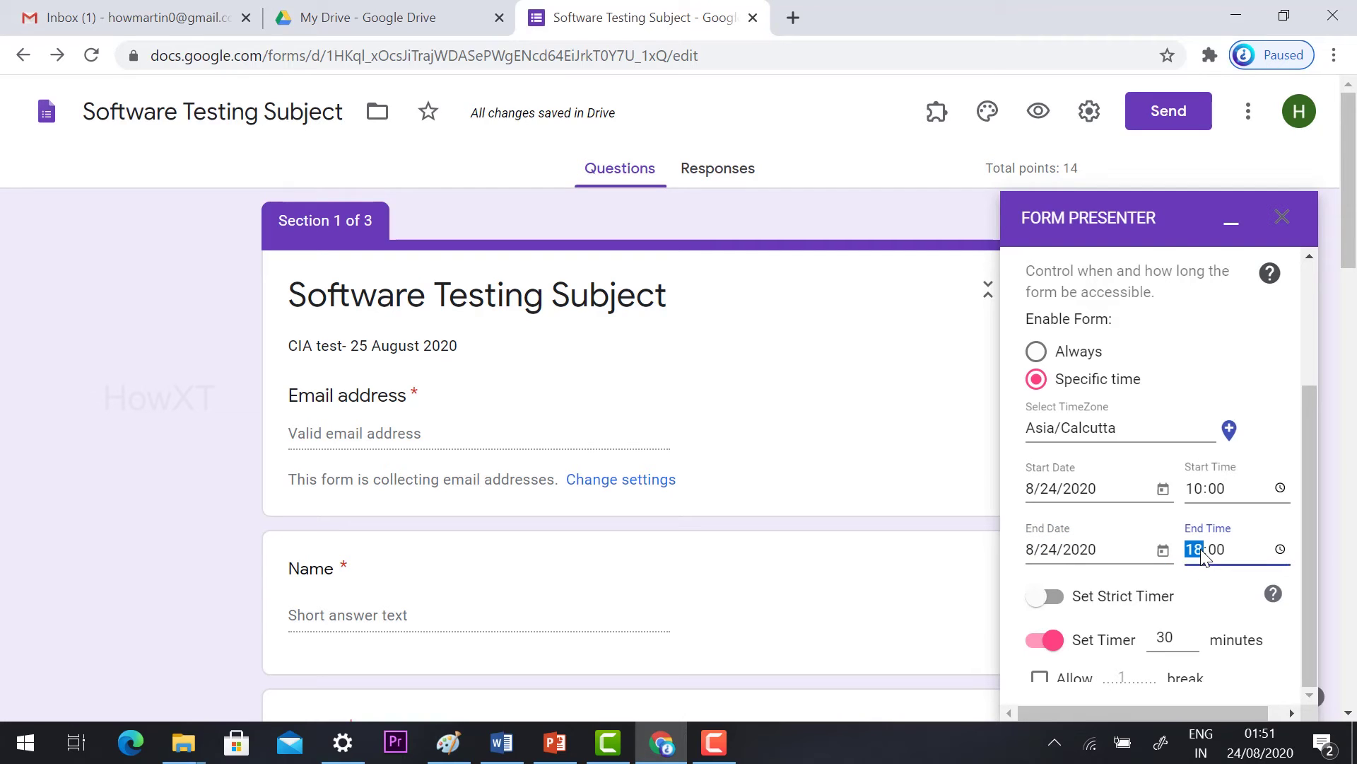
type("10:15")
left_click(1036, 351)
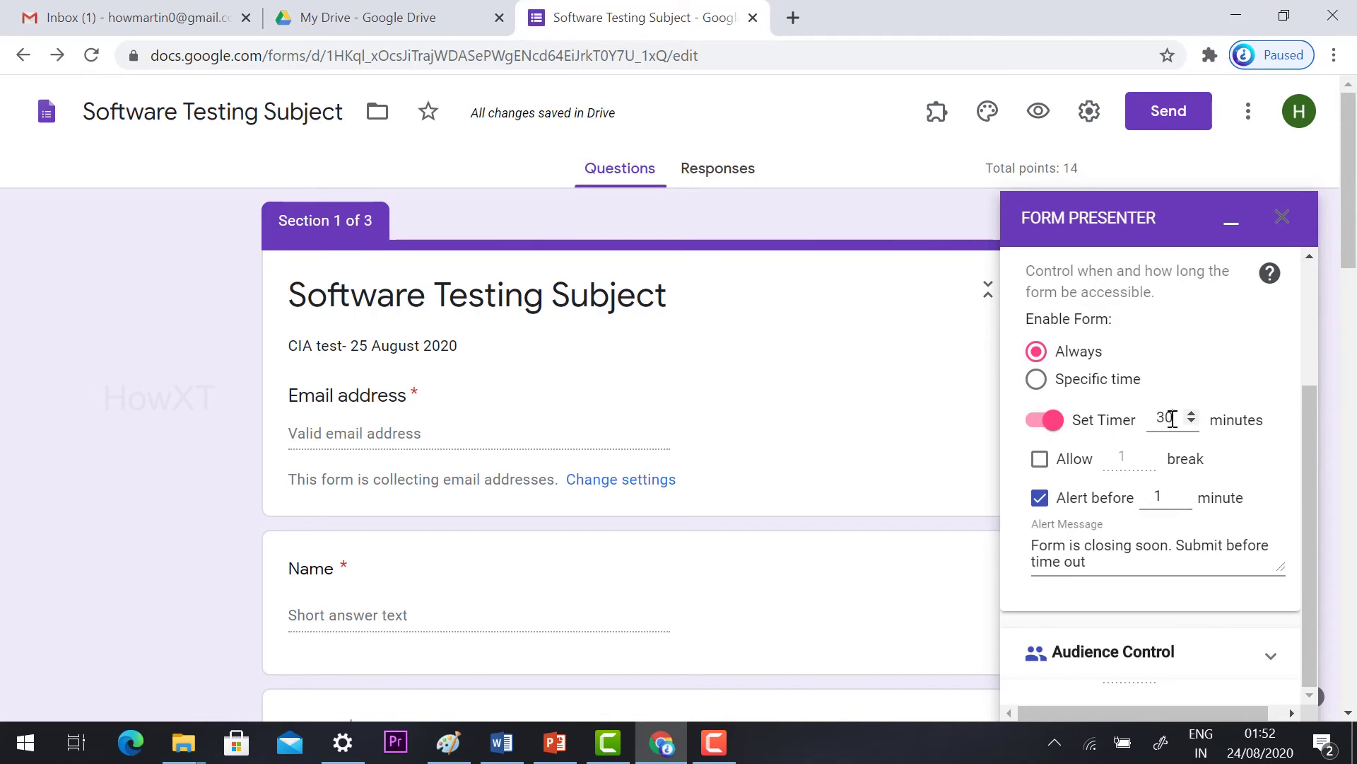
Step: Change the Set Timer value from 30 to 5 minutes
left_click_drag(1172, 419, 1127, 423)
type("5")
scroll(1265, 504, "down", 5)
scroll(1264, 504, "up", 3)
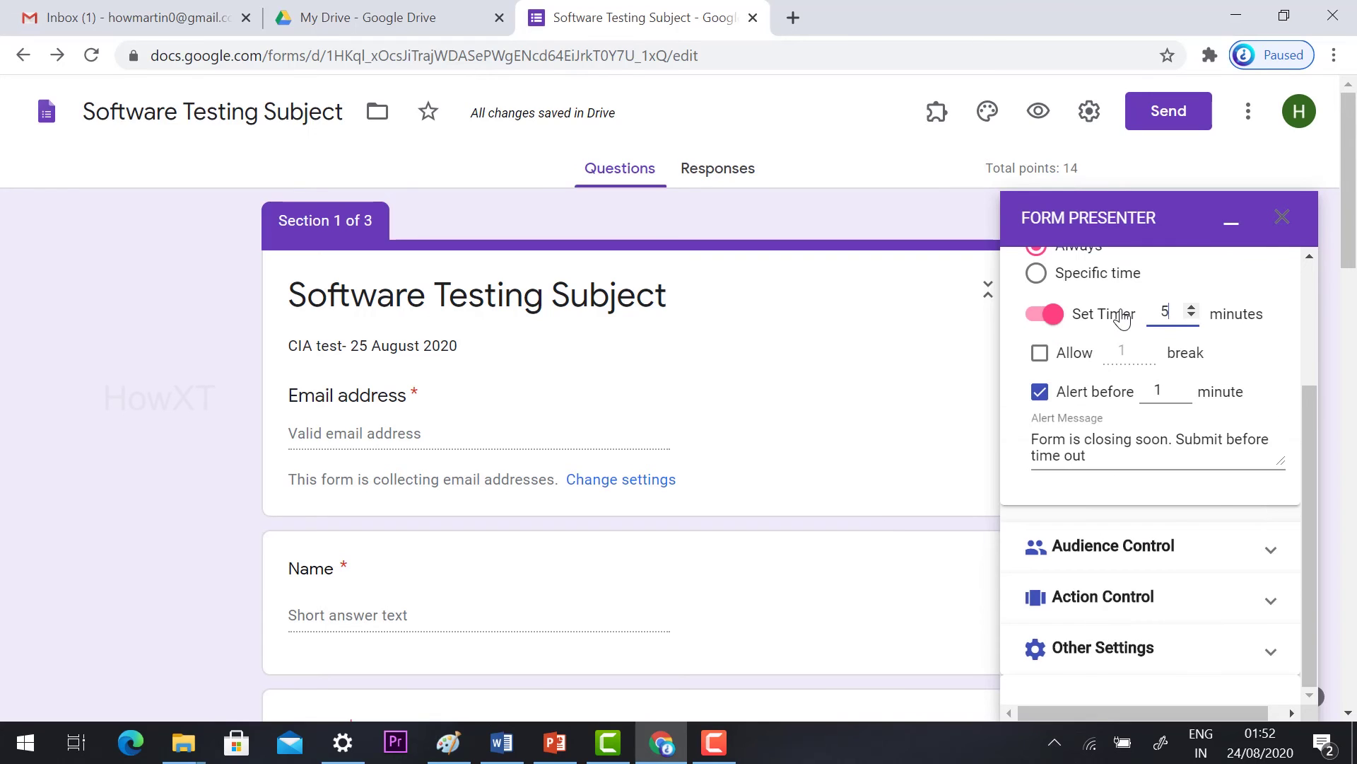
scroll(1122, 316, "down", 3)
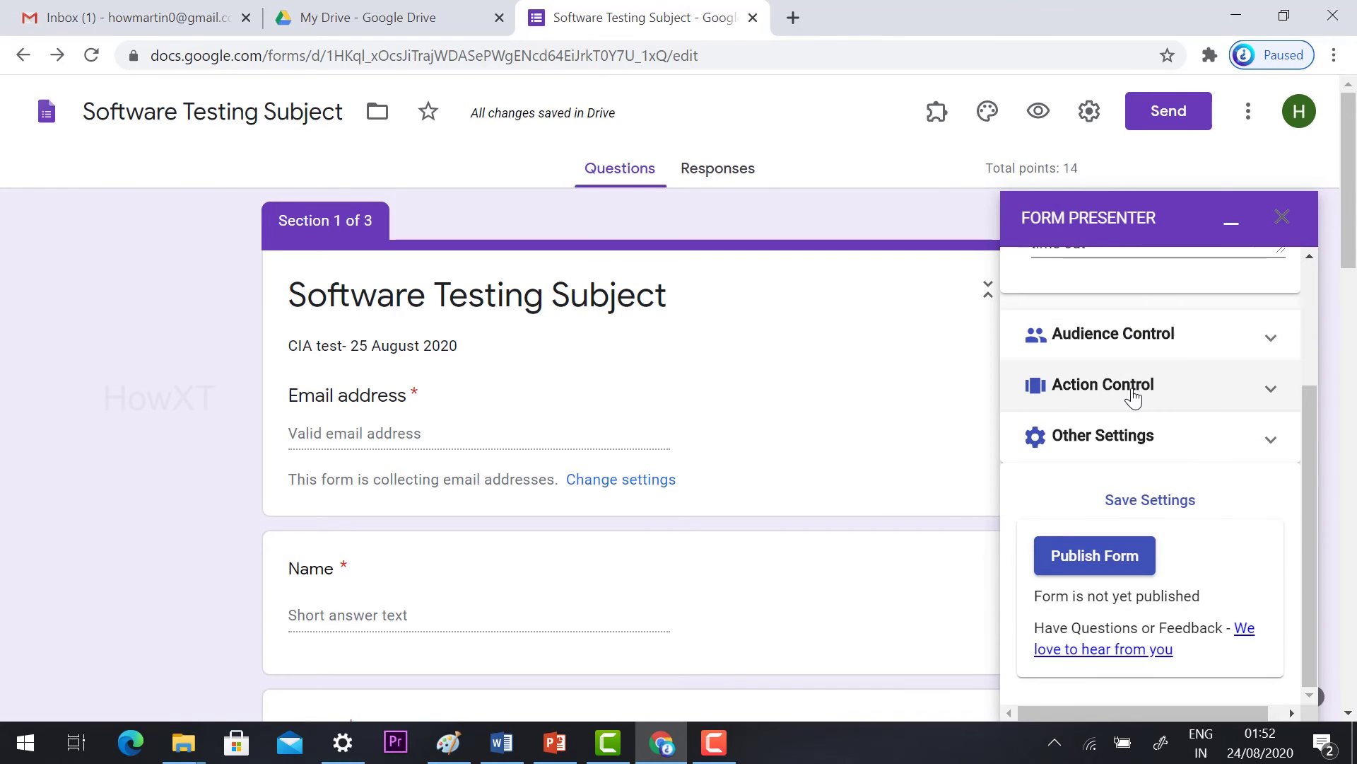
Step: Review the audience and activity tracking options, then publish the quiz through Form Presenter
left_click(1173, 338)
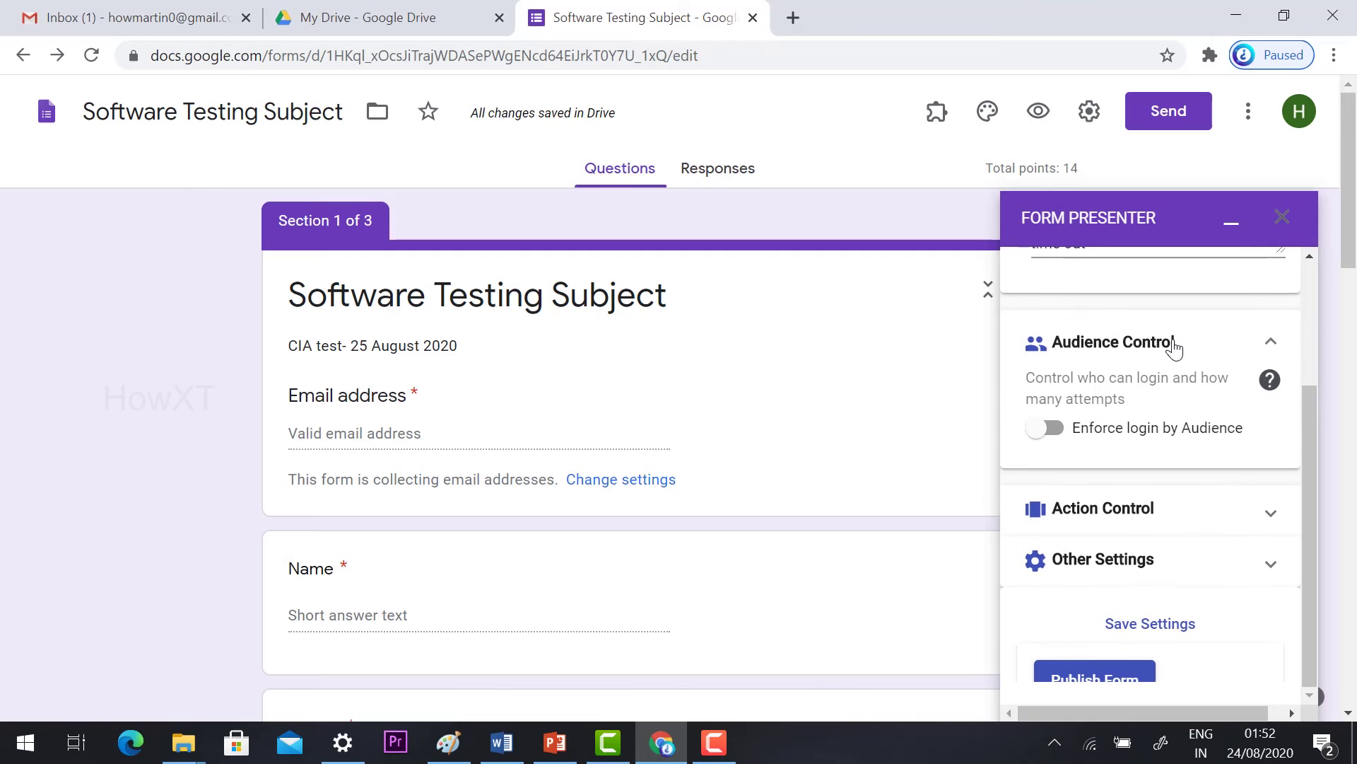
left_click(1174, 343)
left_click(1136, 394)
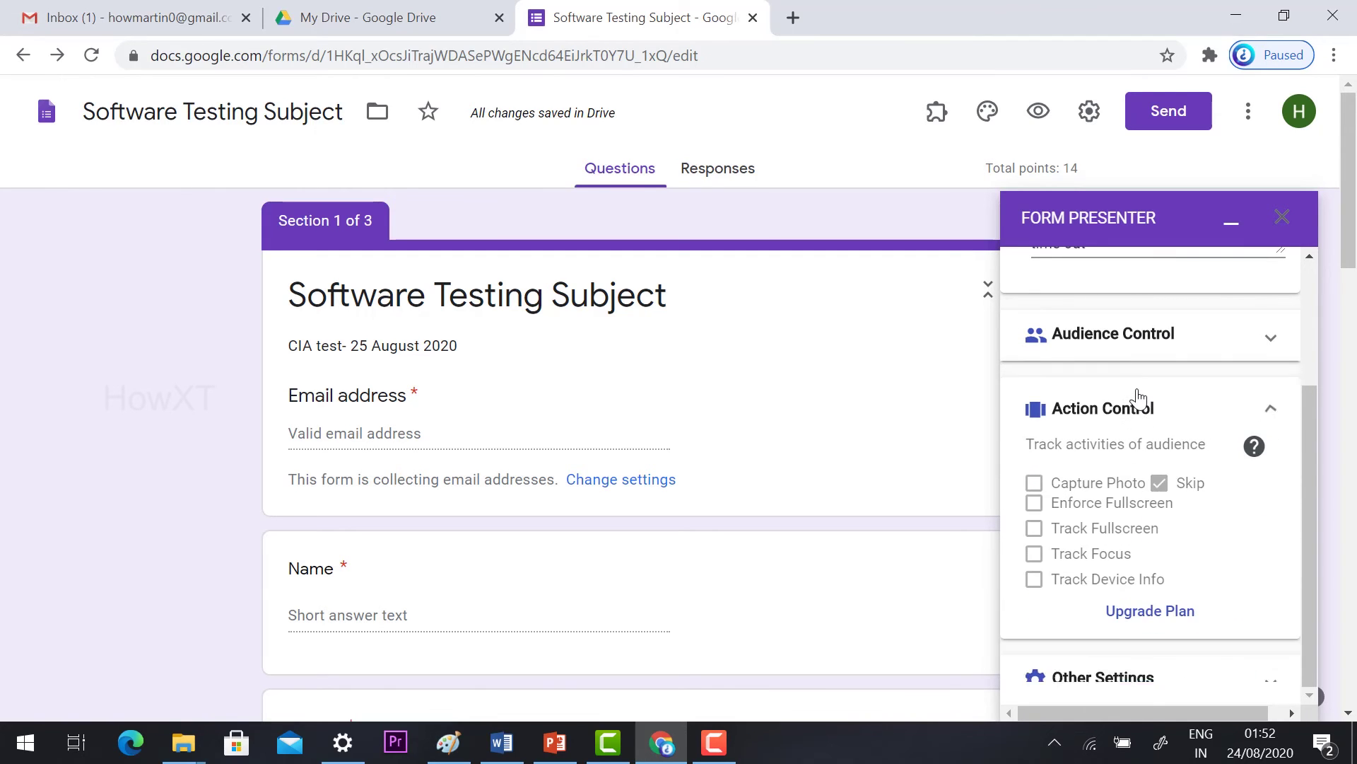
left_click(1137, 400)
left_click(1134, 333)
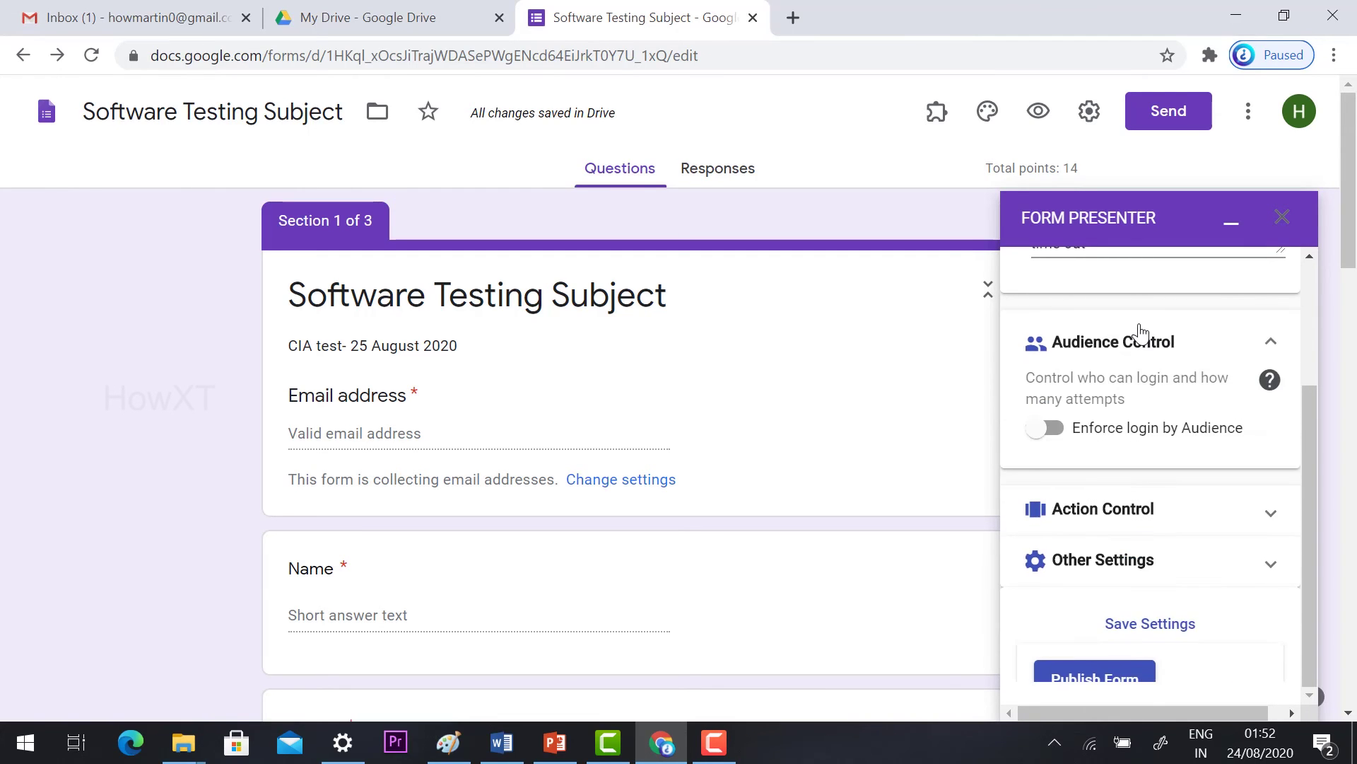
left_click(1134, 333)
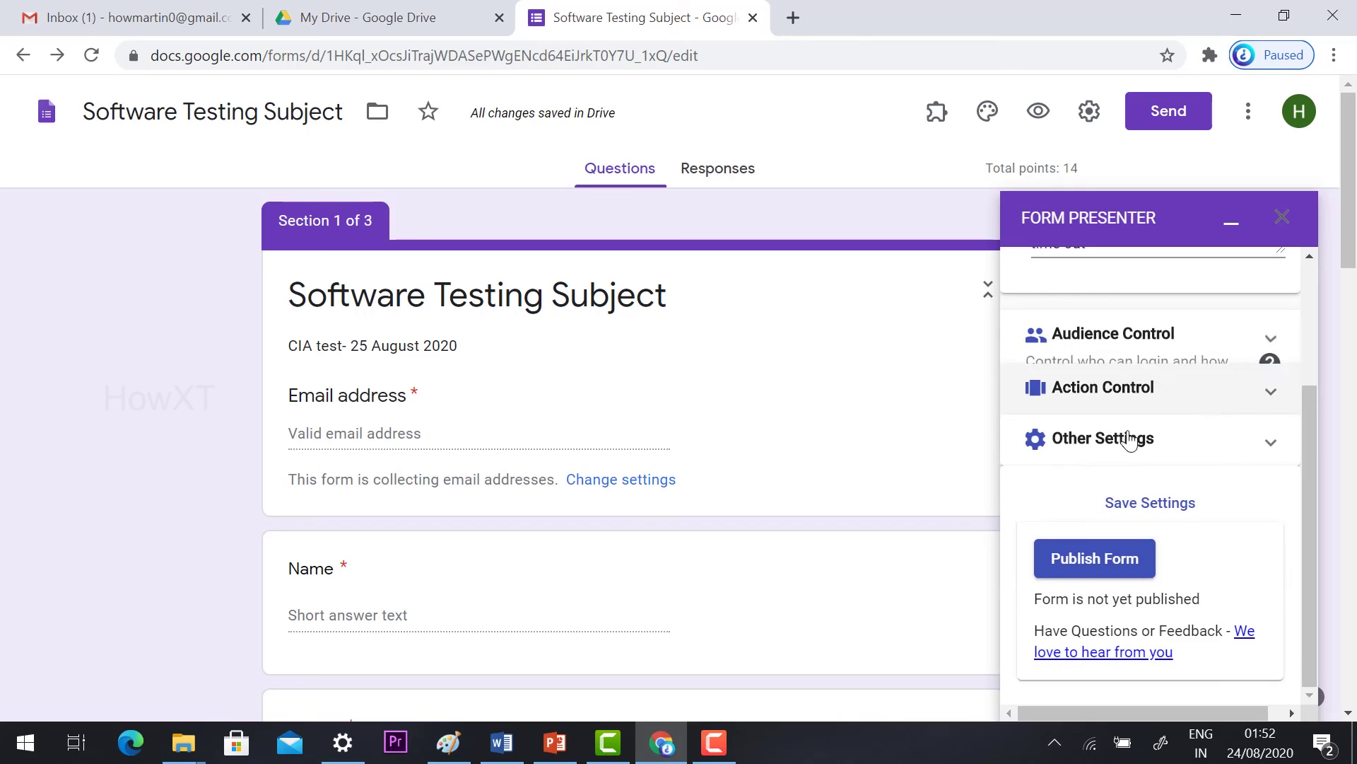
left_click(1081, 558)
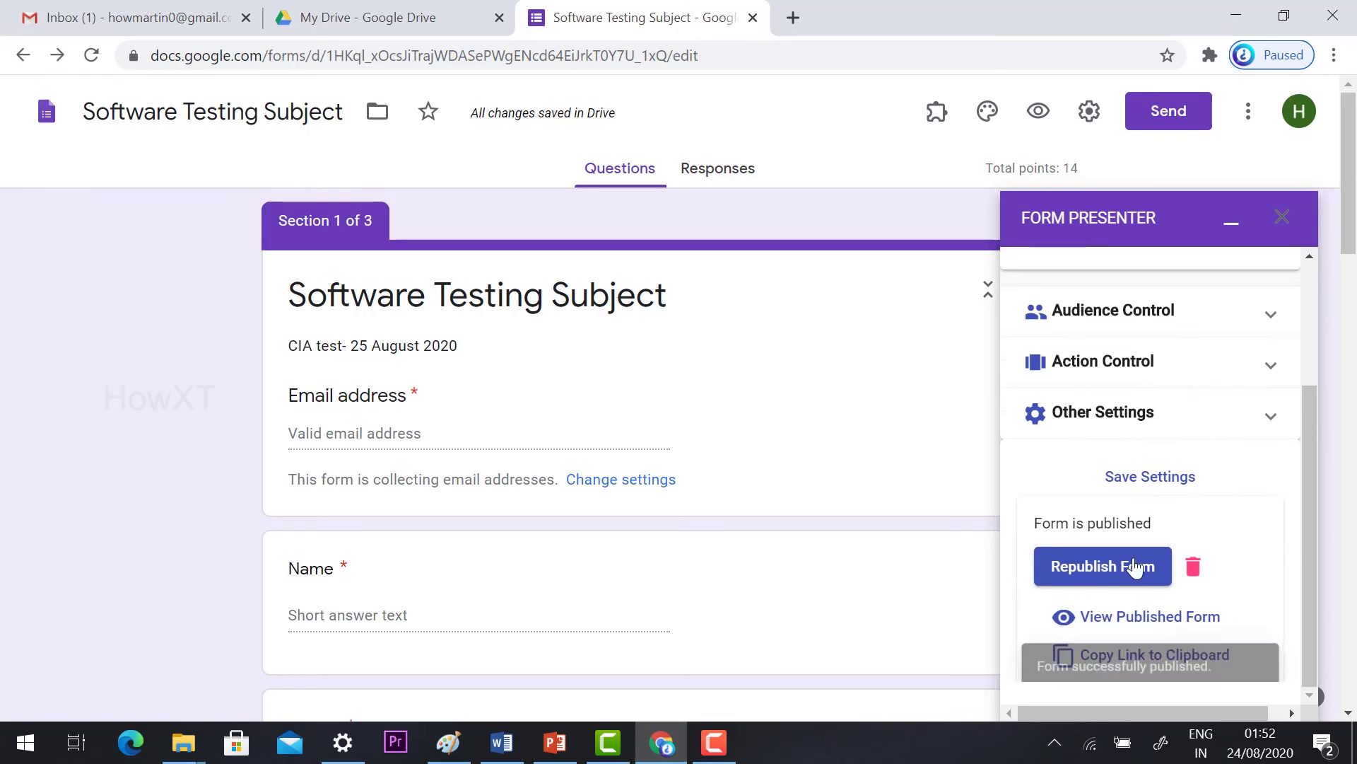
Step: Copy the published quiz link and start a new Gmail message
scroll(1246, 489, "down", 1)
scroll(1249, 489, "down", 2)
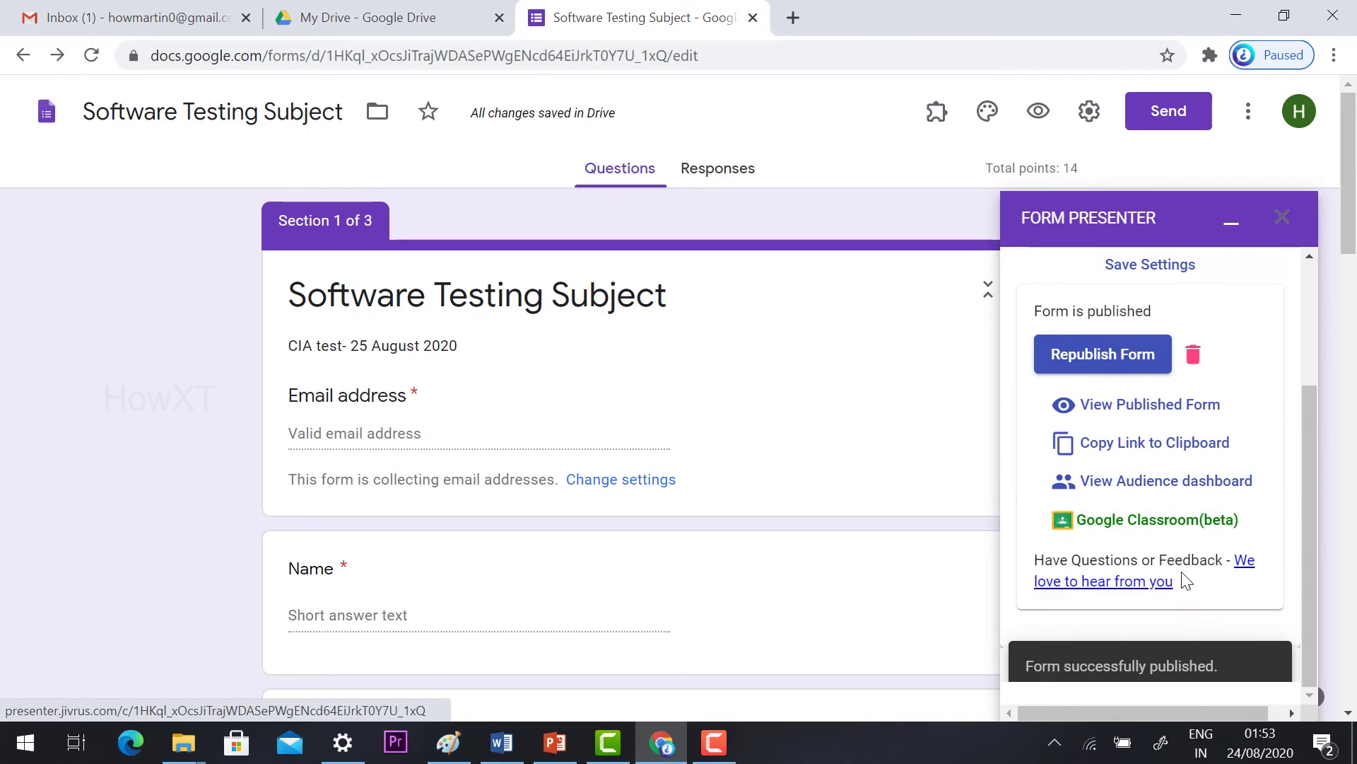
left_click(1101, 449)
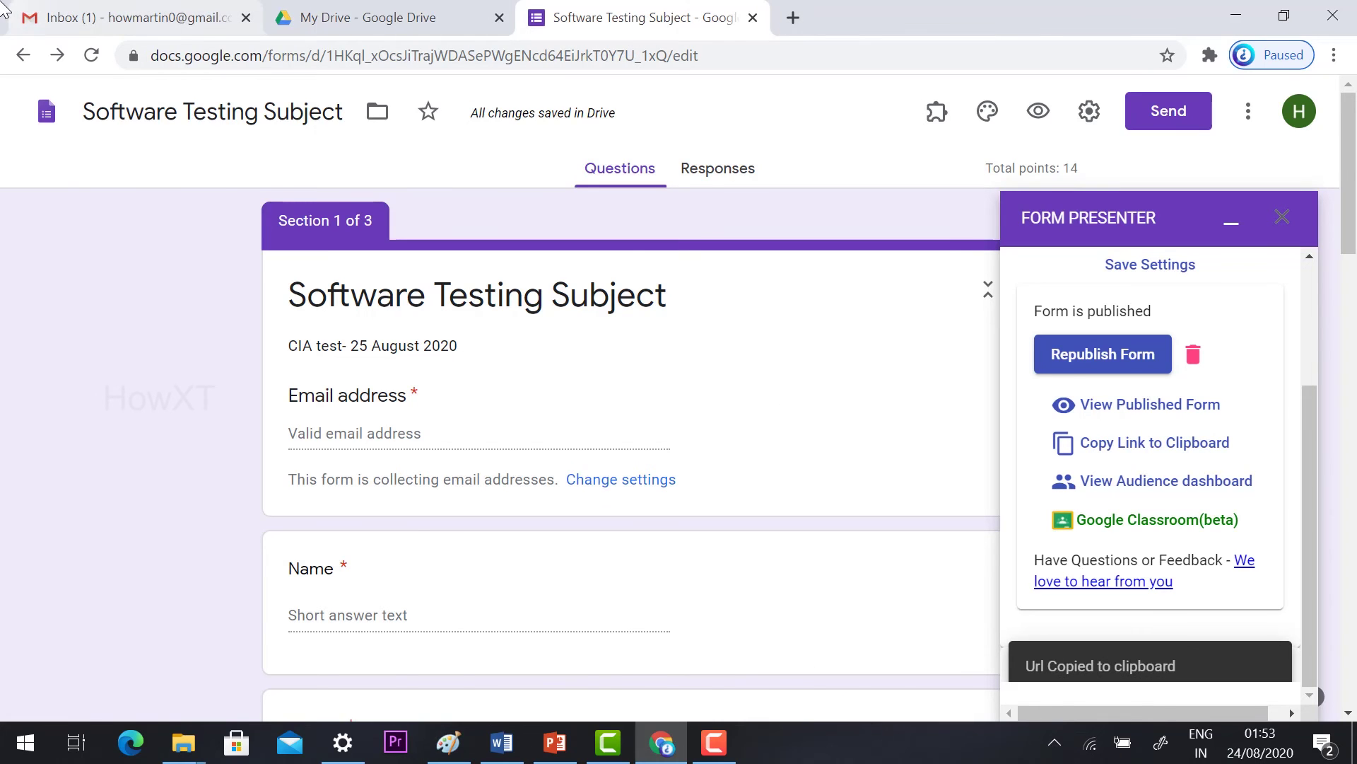
left_click(134, 17)
left_click(90, 188)
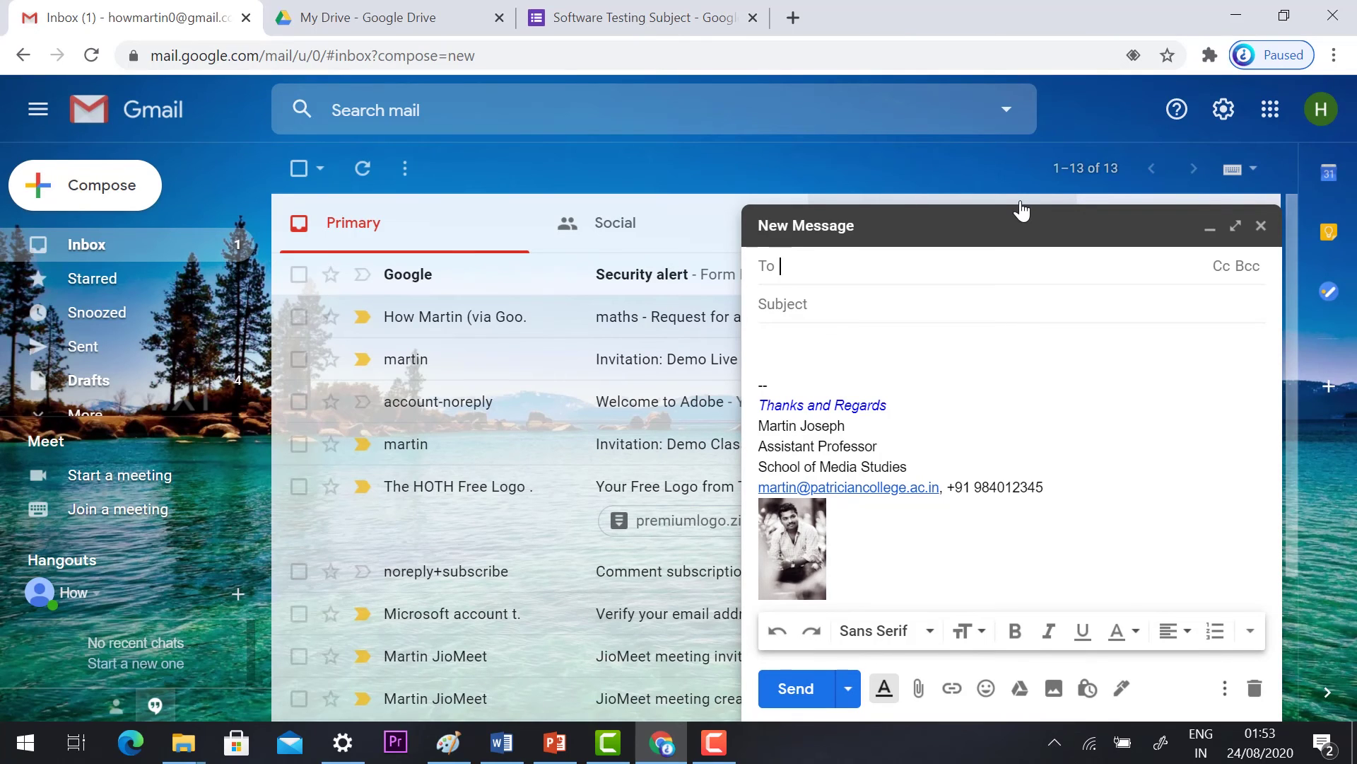
Step: Address the draft to the suggested recipient, paste the quiz link, and add a blank line above it
type("how")
key("Return")
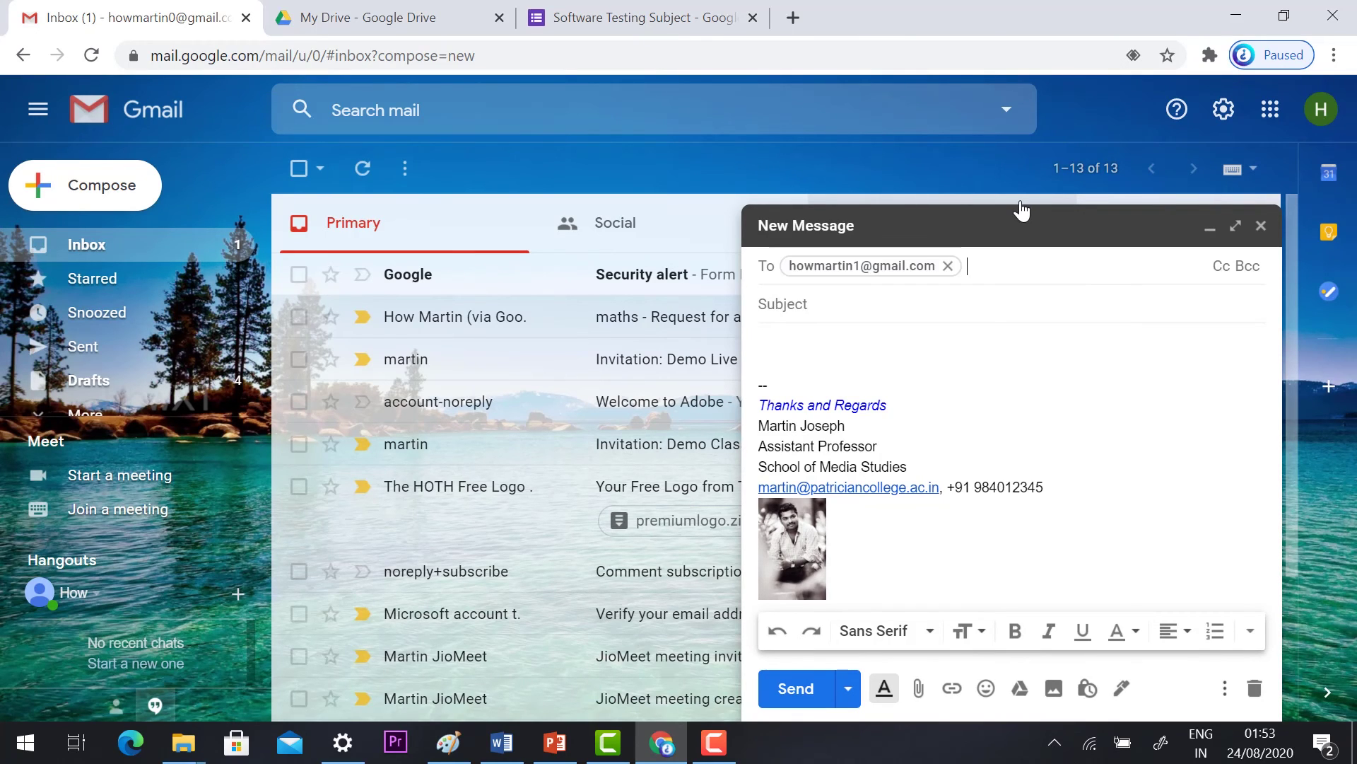
left_click(813, 338)
key("ctrl+v")
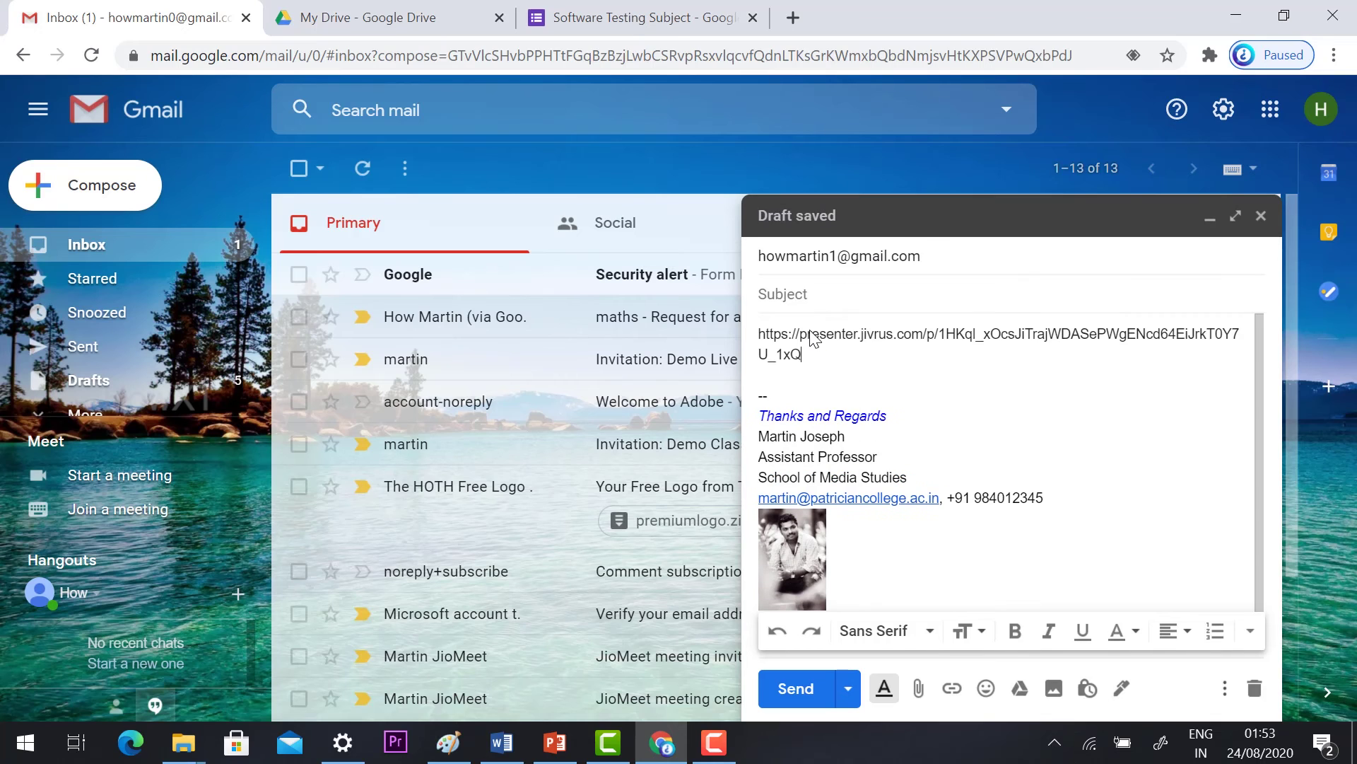
left_click(760, 332)
key("Return")
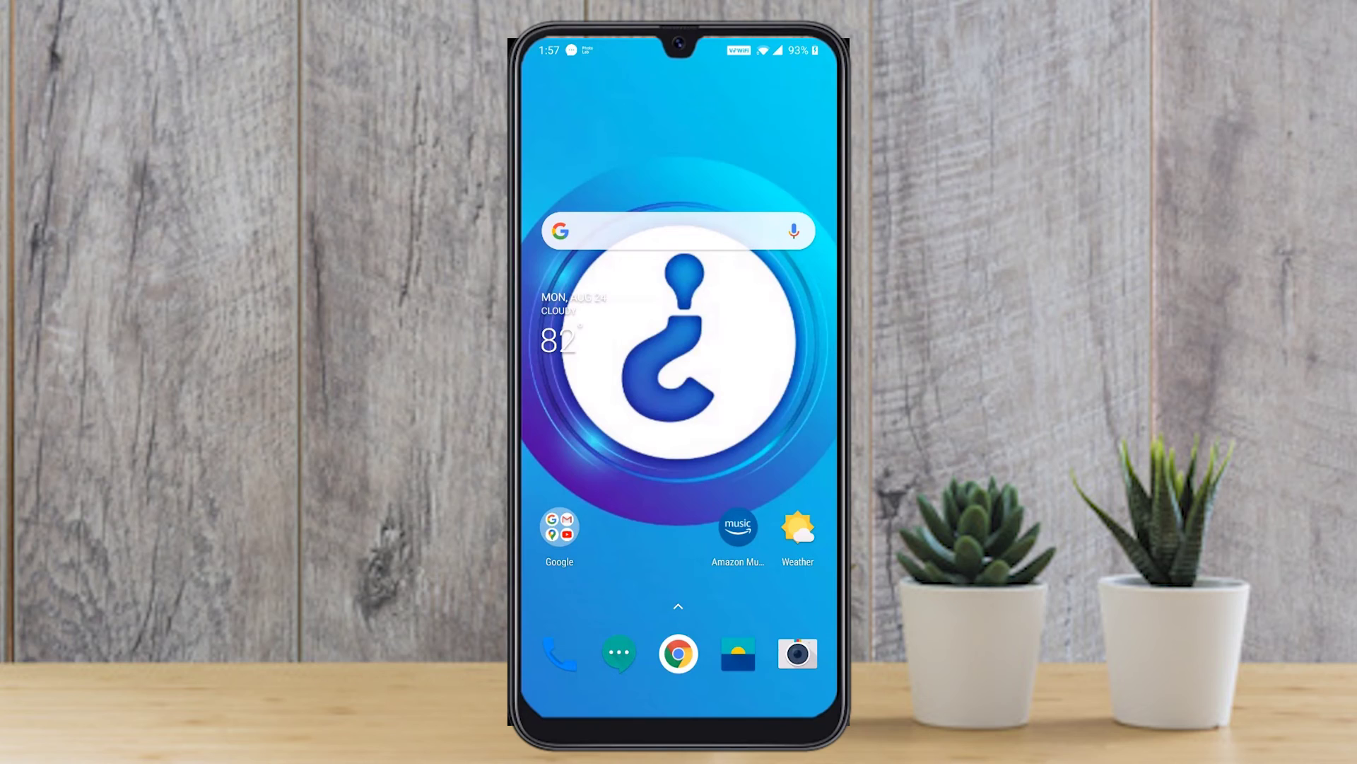
Step: On the phone, open the Software Testing Questions email in Gmail and open its quiz link in Chrome just once
left_click(559, 527)
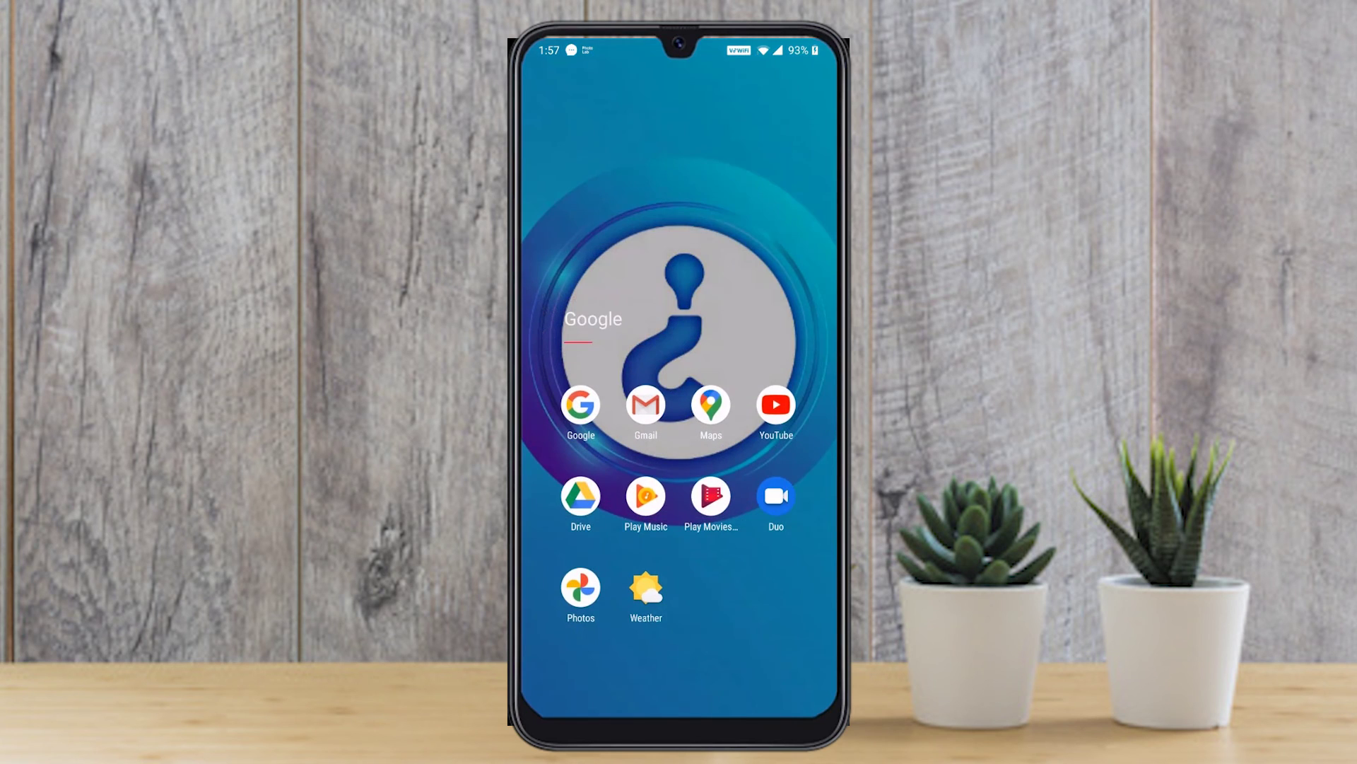
left_click(643, 403)
left_click(679, 169)
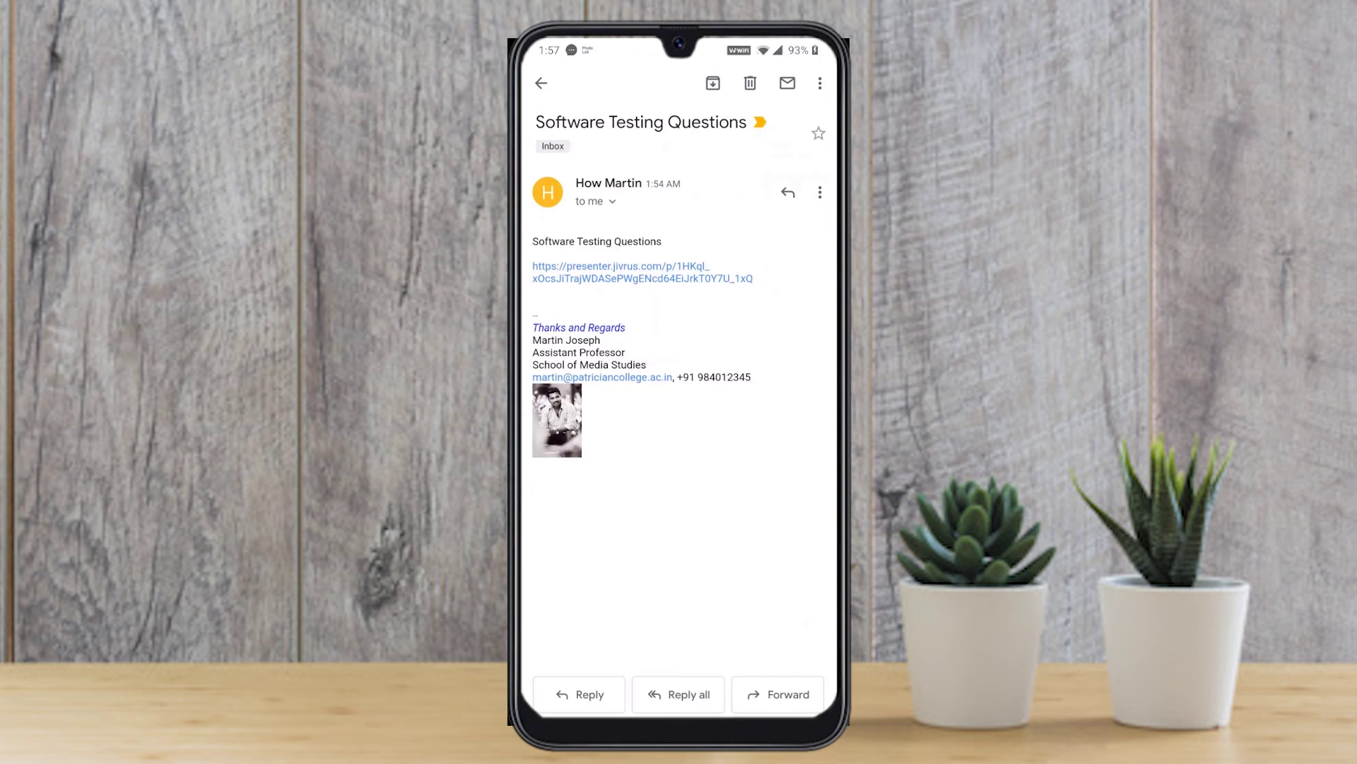
left_click(621, 265)
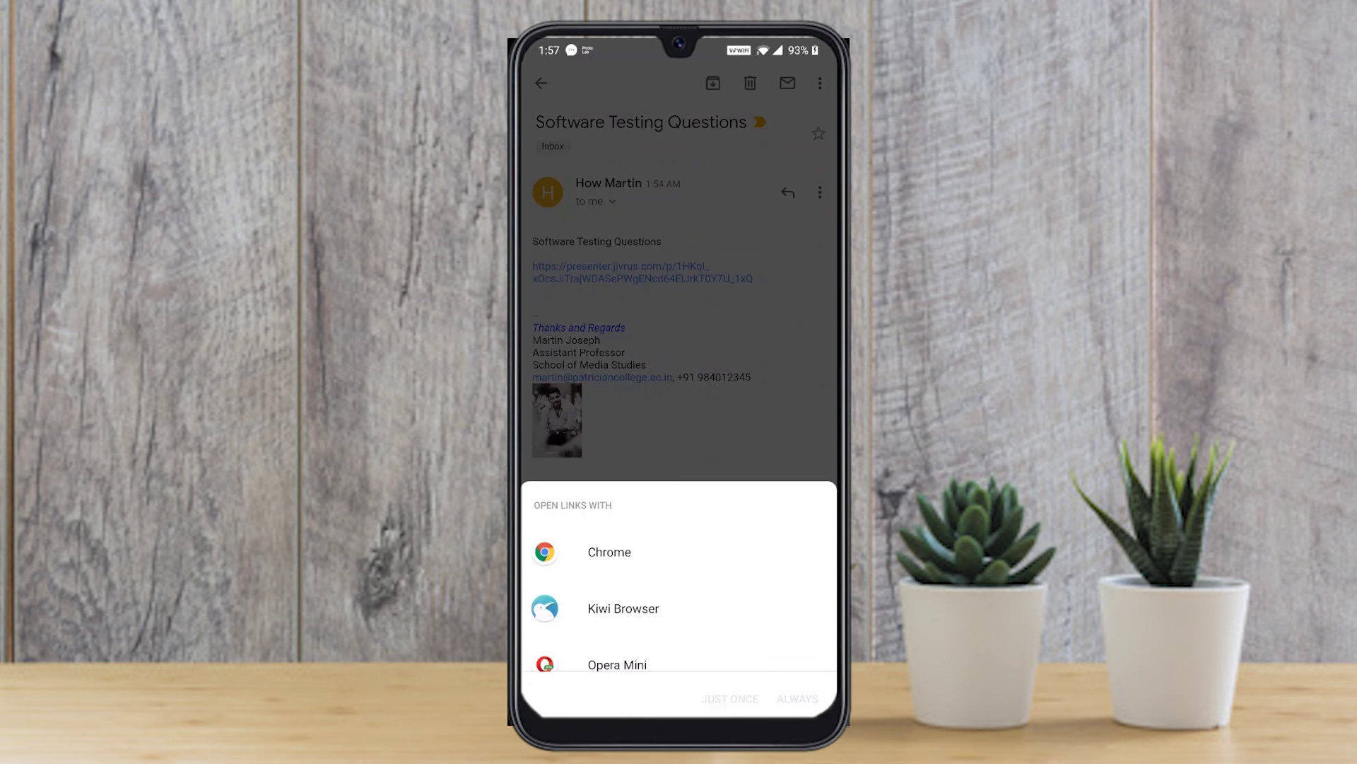
left_click(610, 551)
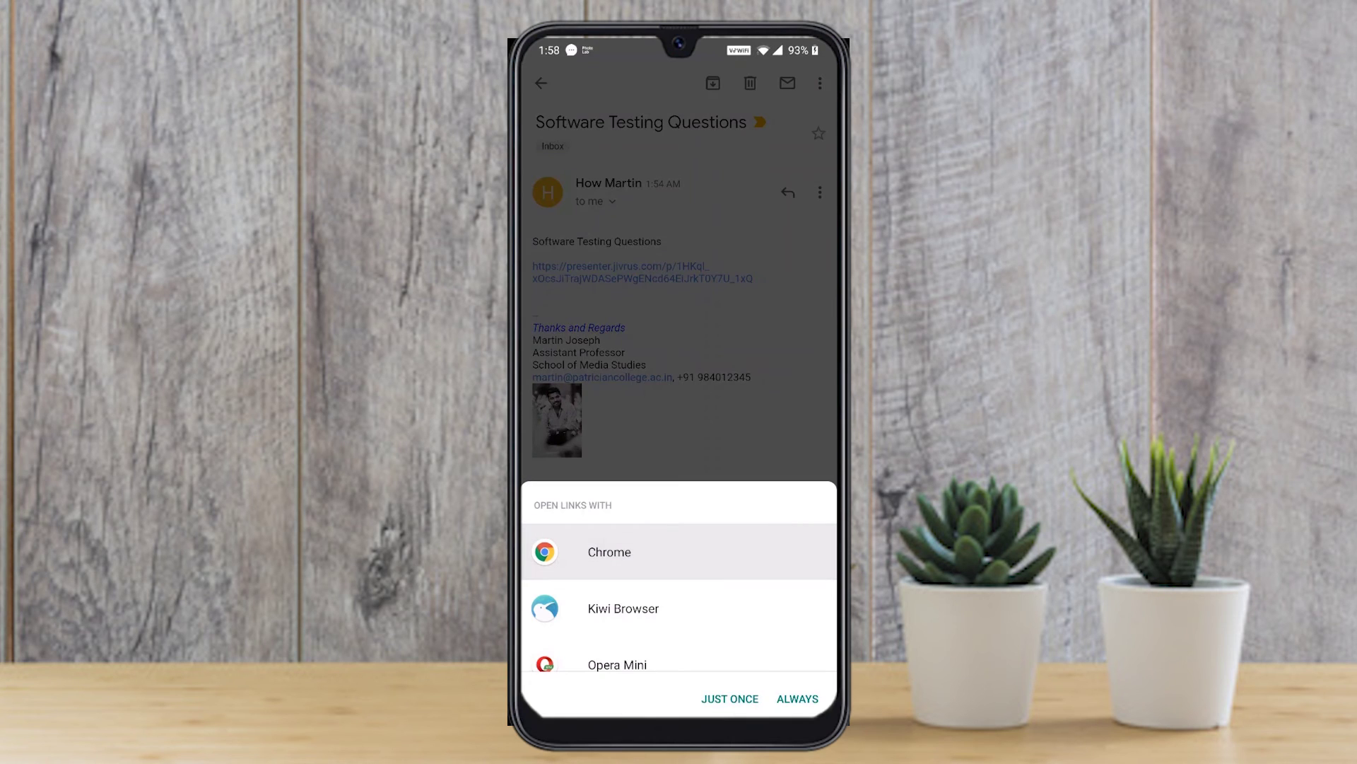
left_click(730, 699)
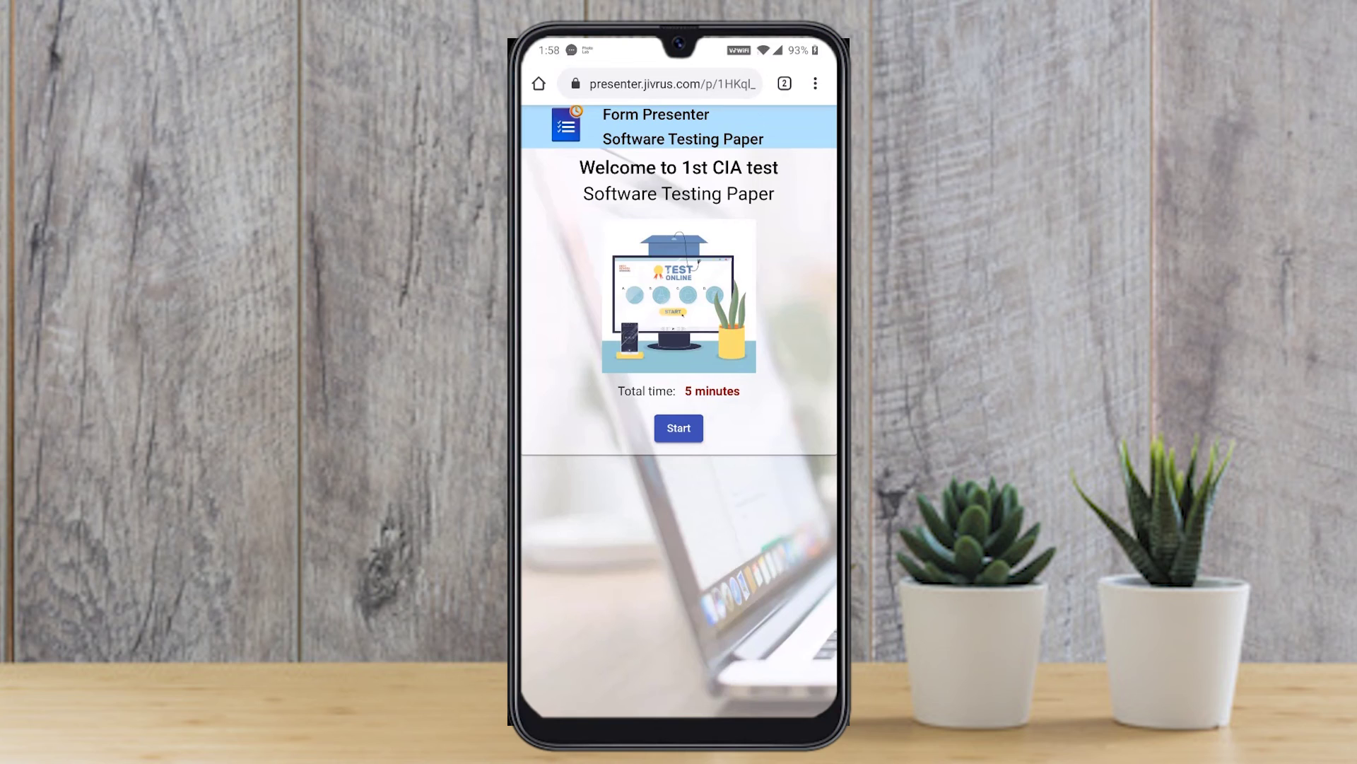
Step: Start the timed test and fill in the respondent's email, name and roll number
left_click(678, 428)
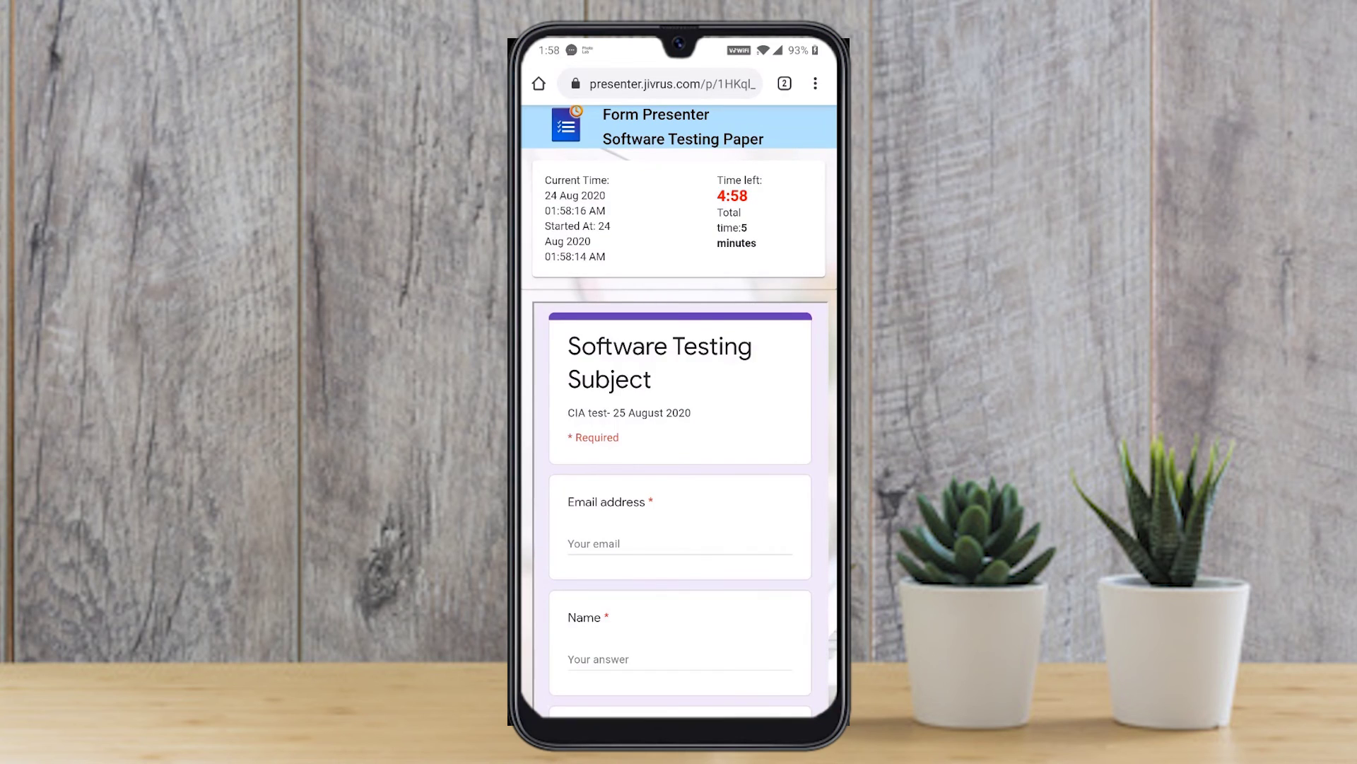
scroll(679, 495, "down", 2)
left_click(636, 435)
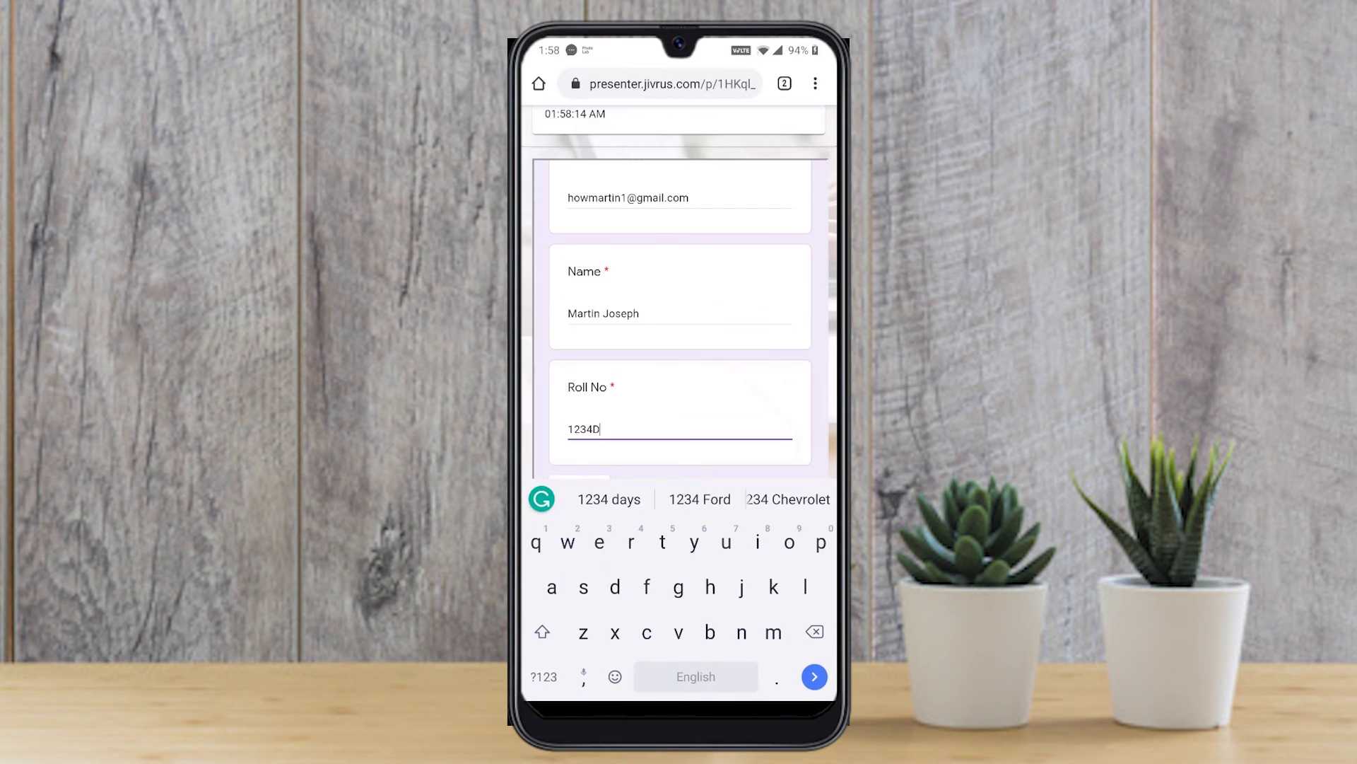
scroll(679, 354, "down", 2)
left_click(576, 545)
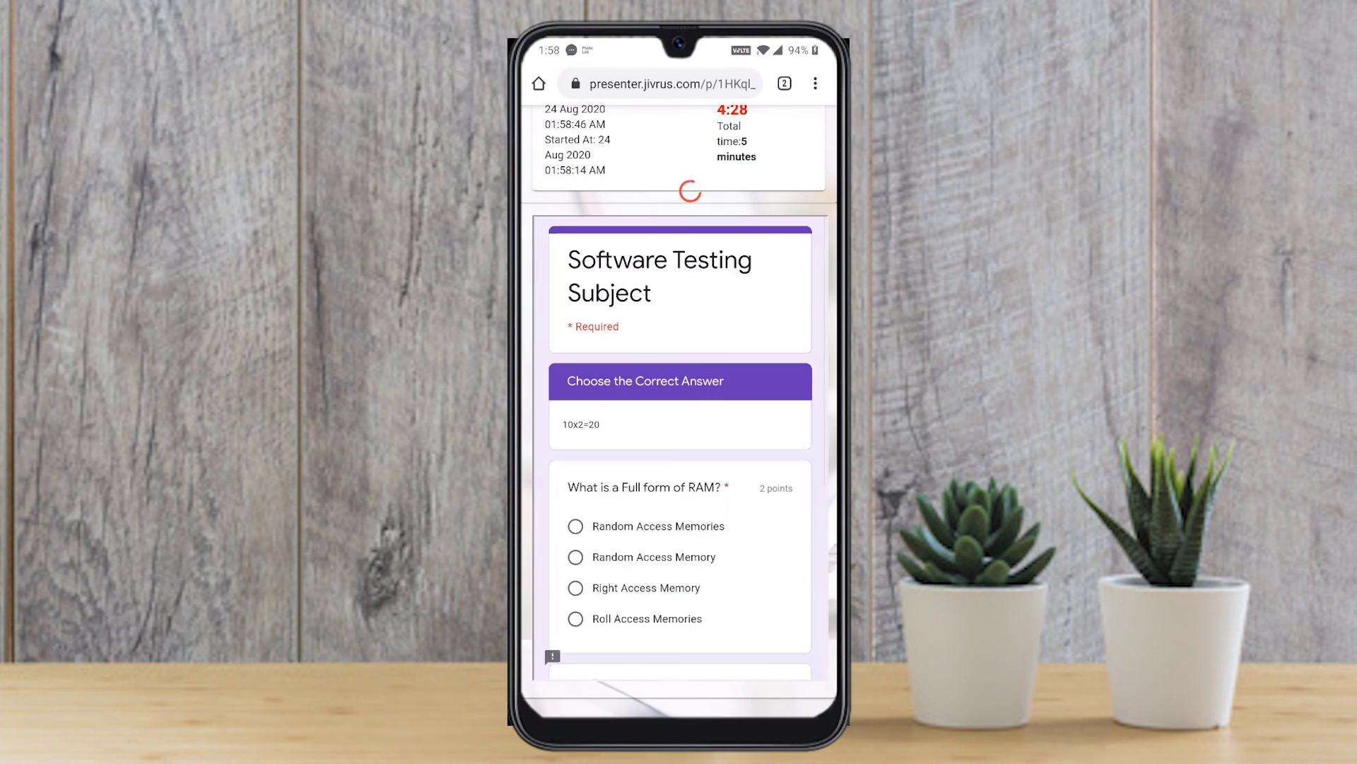
Step: Answer Random Access Memories for the RAM question and Programming Language for the C++ question
scroll(679, 424, "down", 2)
left_click(576, 402)
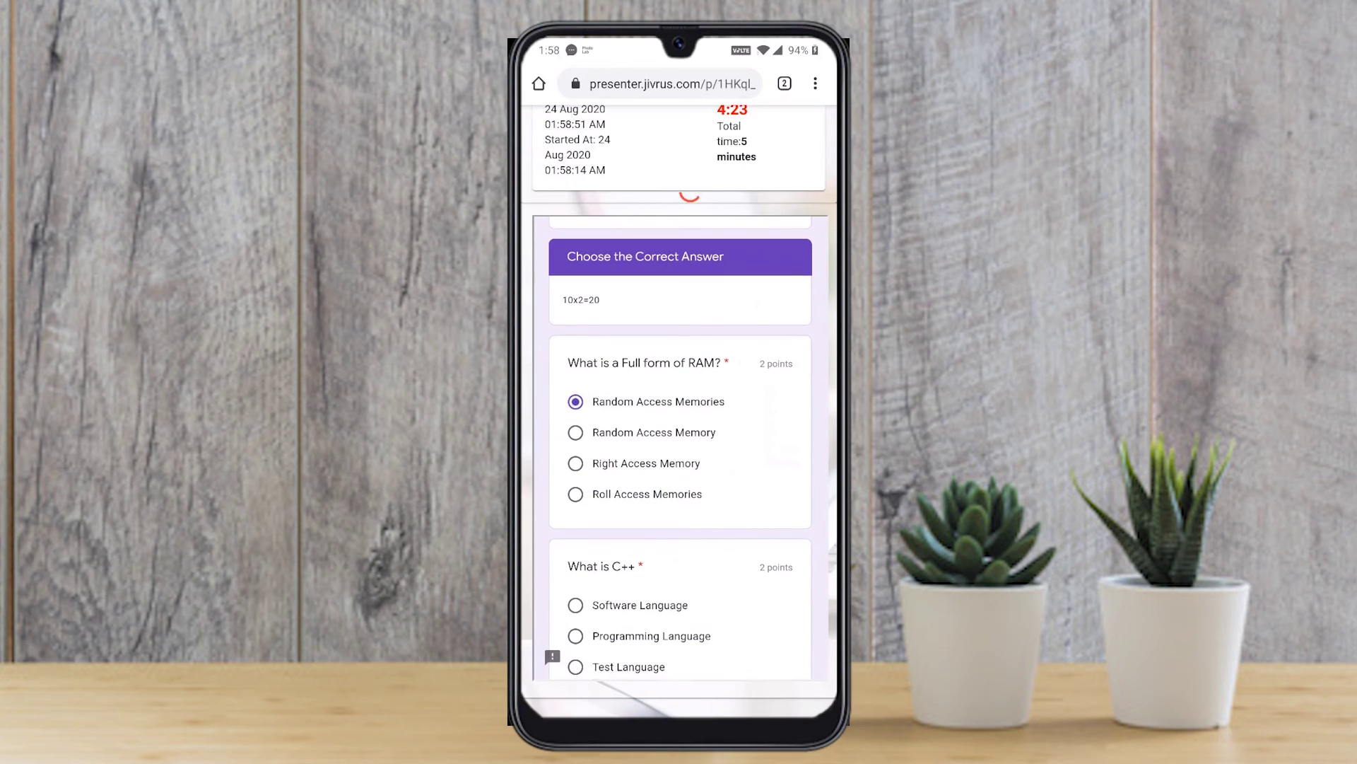
scroll(679, 424, "down", 2)
scroll(679, 424, "down", 2)
left_click(575, 450)
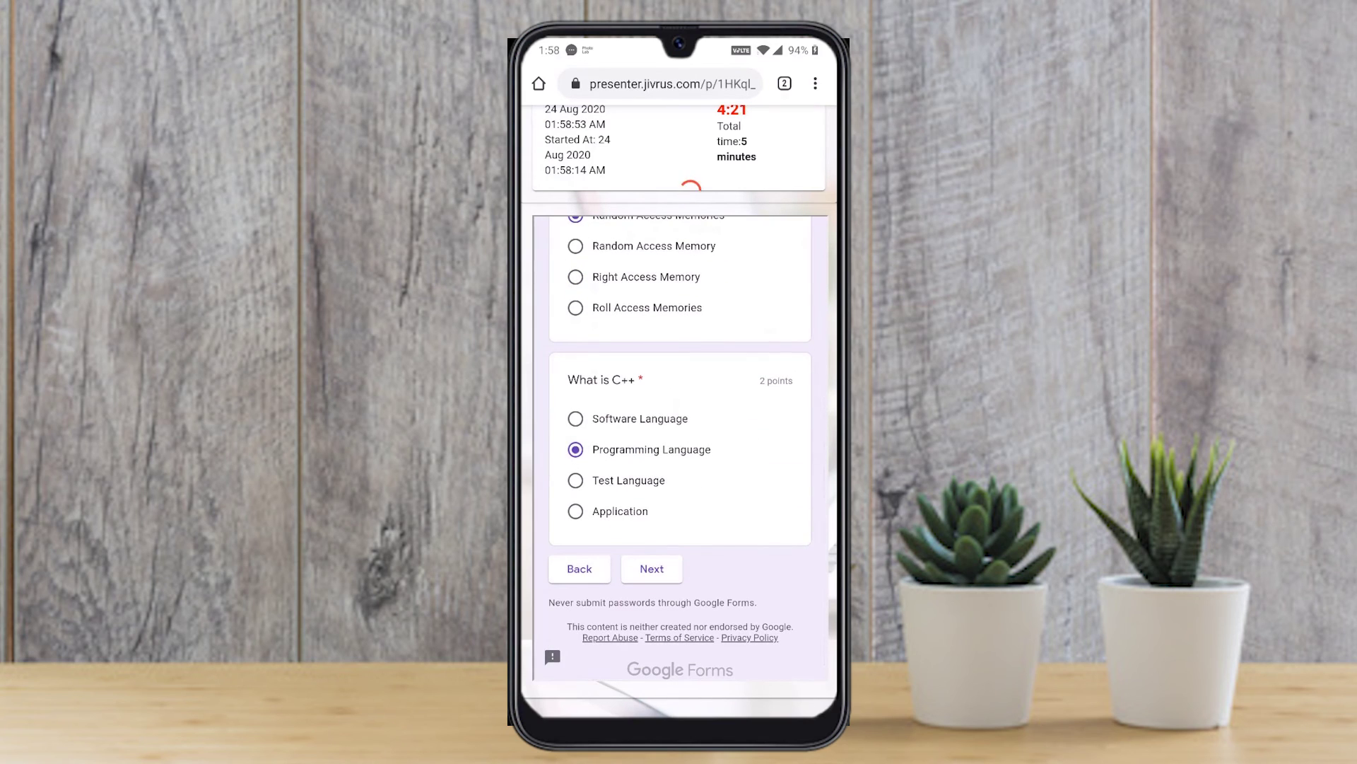
left_click(652, 569)
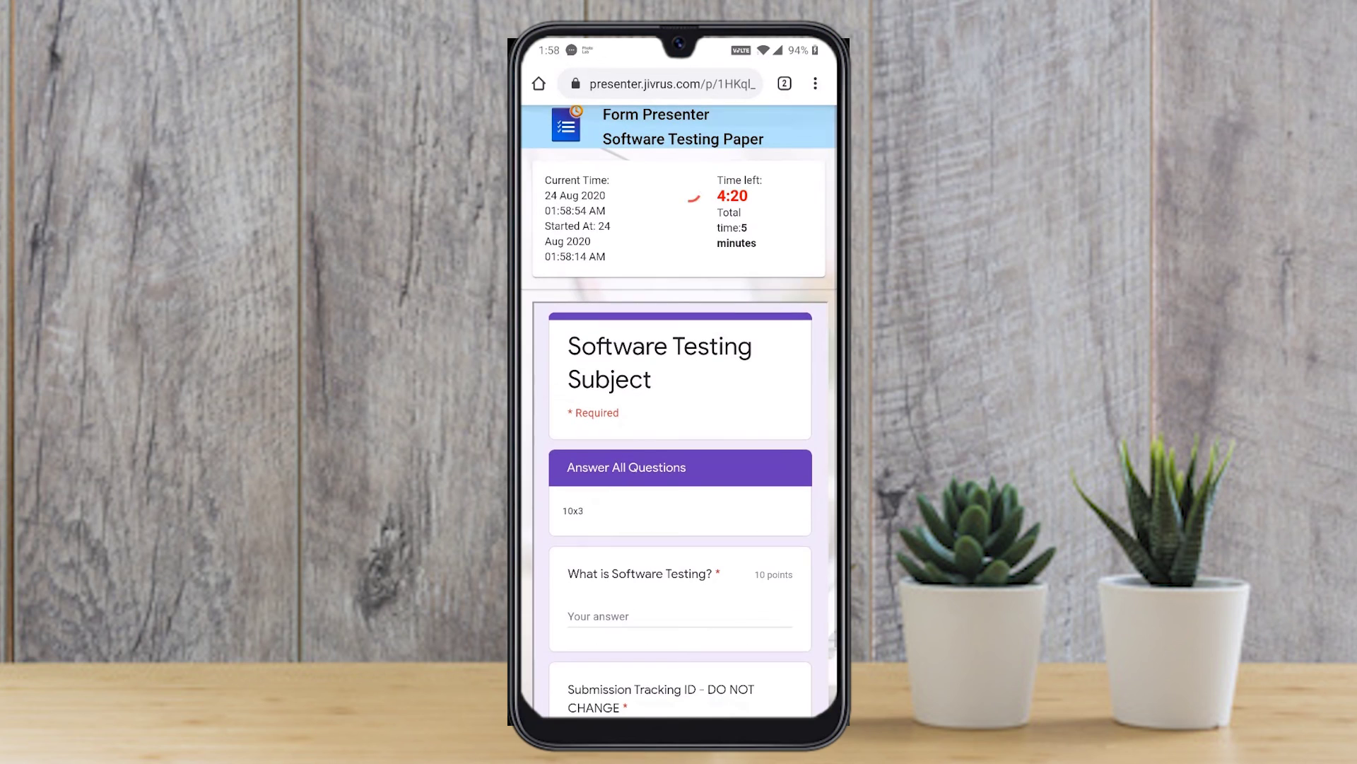
Step: Type a two-line placeholder answer for What is Software Testing? and submit the test
scroll(679, 495, "down", 4)
left_click(678, 461)
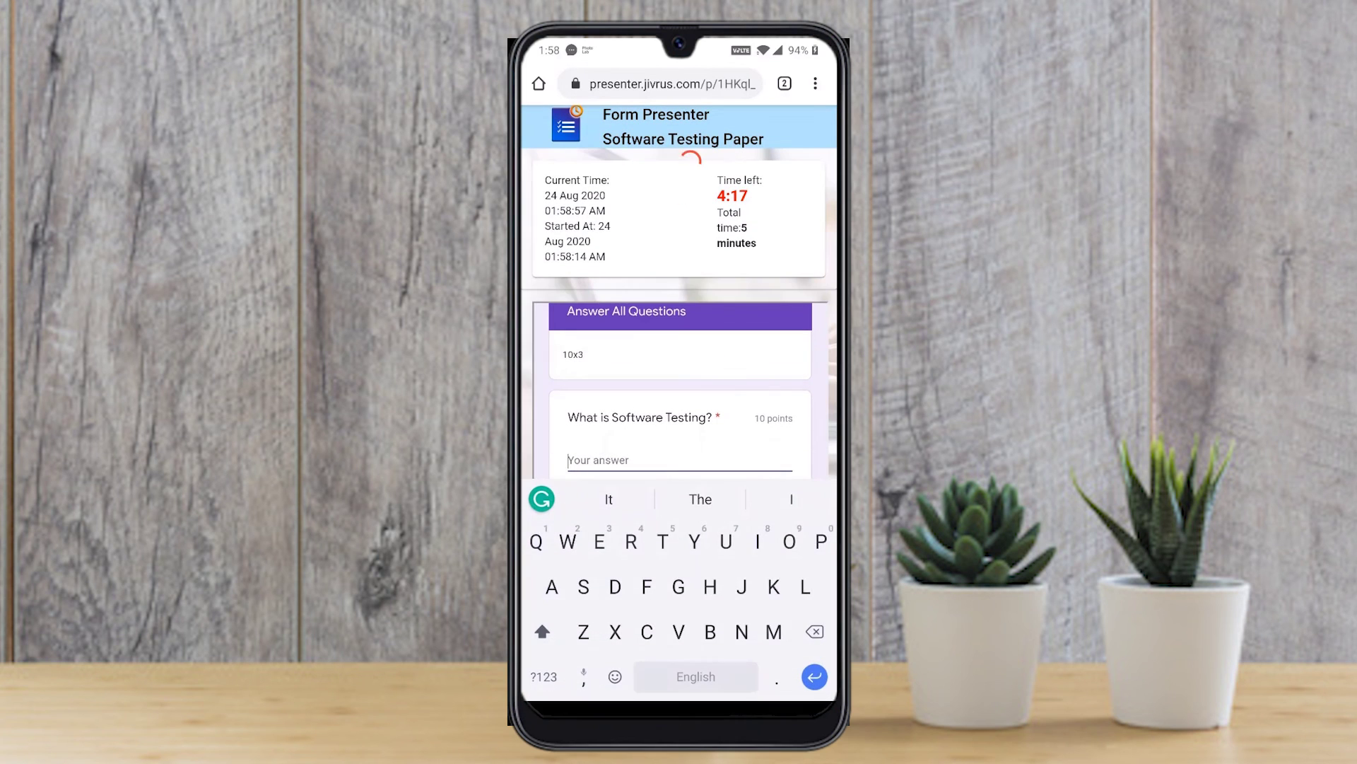
type("Ghdjhdjdj")
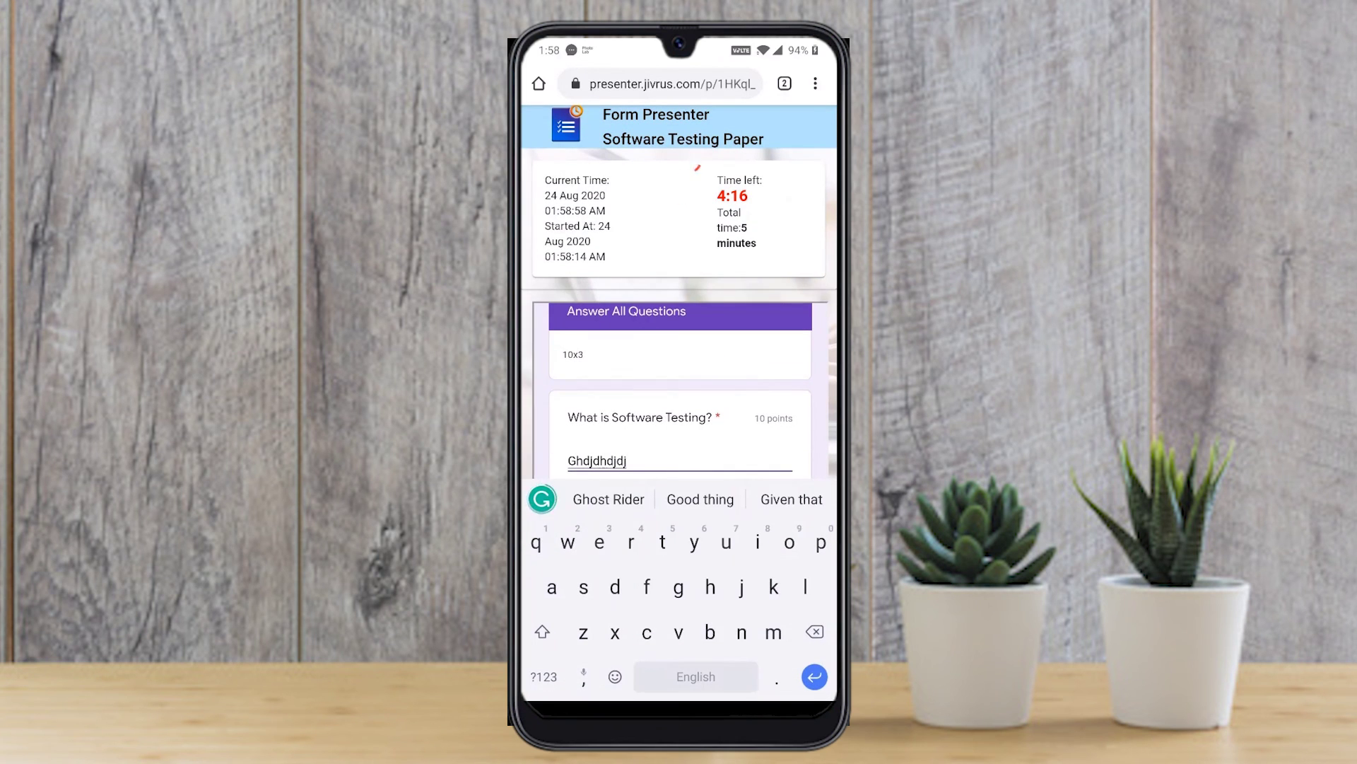
key("Return")
type("Ds Hhdjdj")
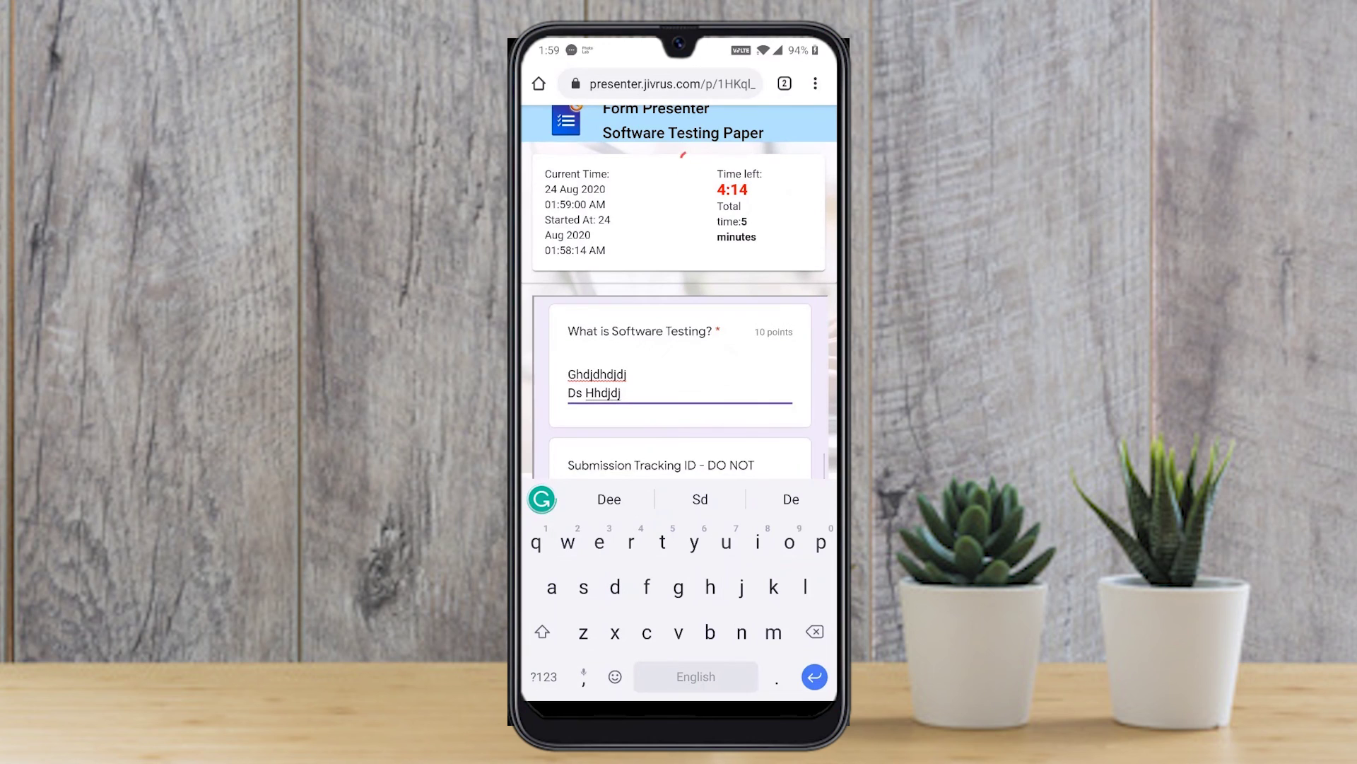
scroll(679, 319, "down", 2)
left_click(657, 382)
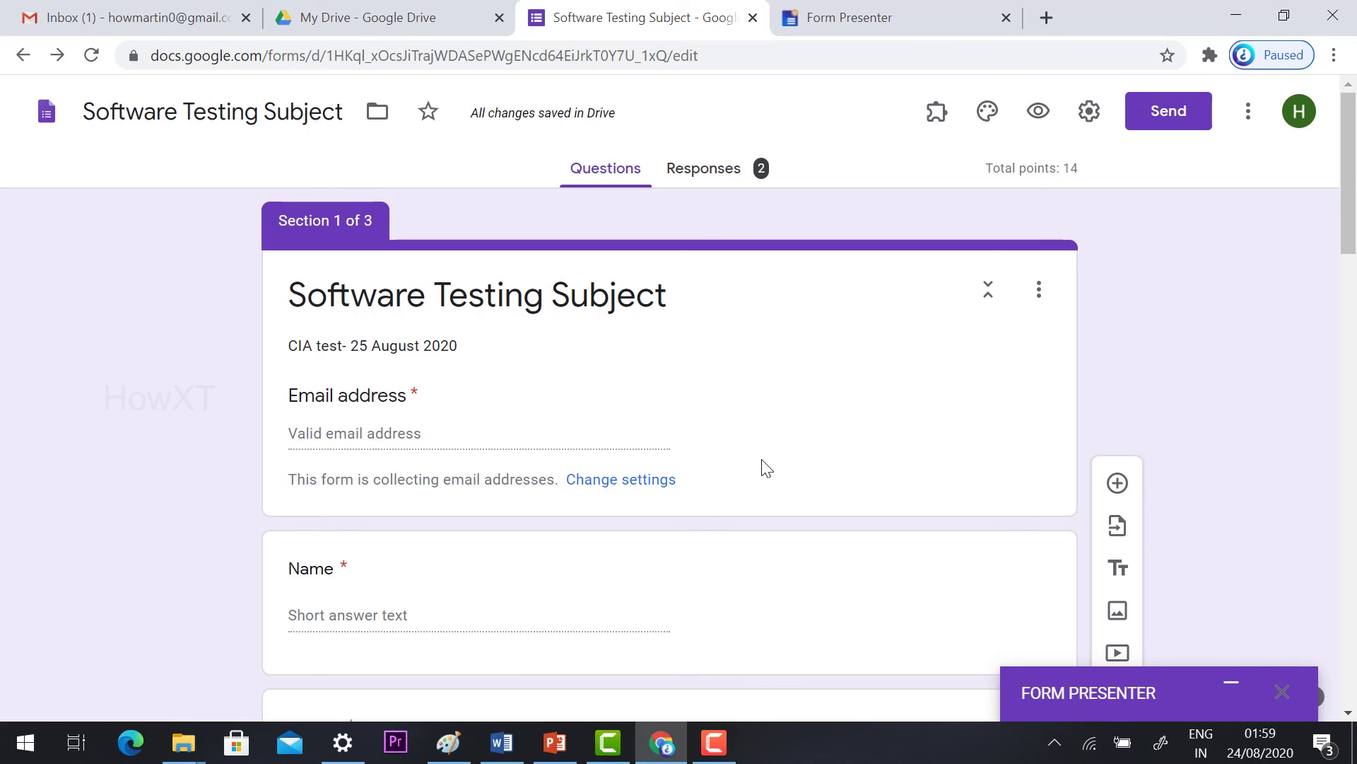
Step: Open the Responses tab, dismiss the tip, and browse the Question, Summary and Individual views
left_click(703, 171)
left_click(1150, 210)
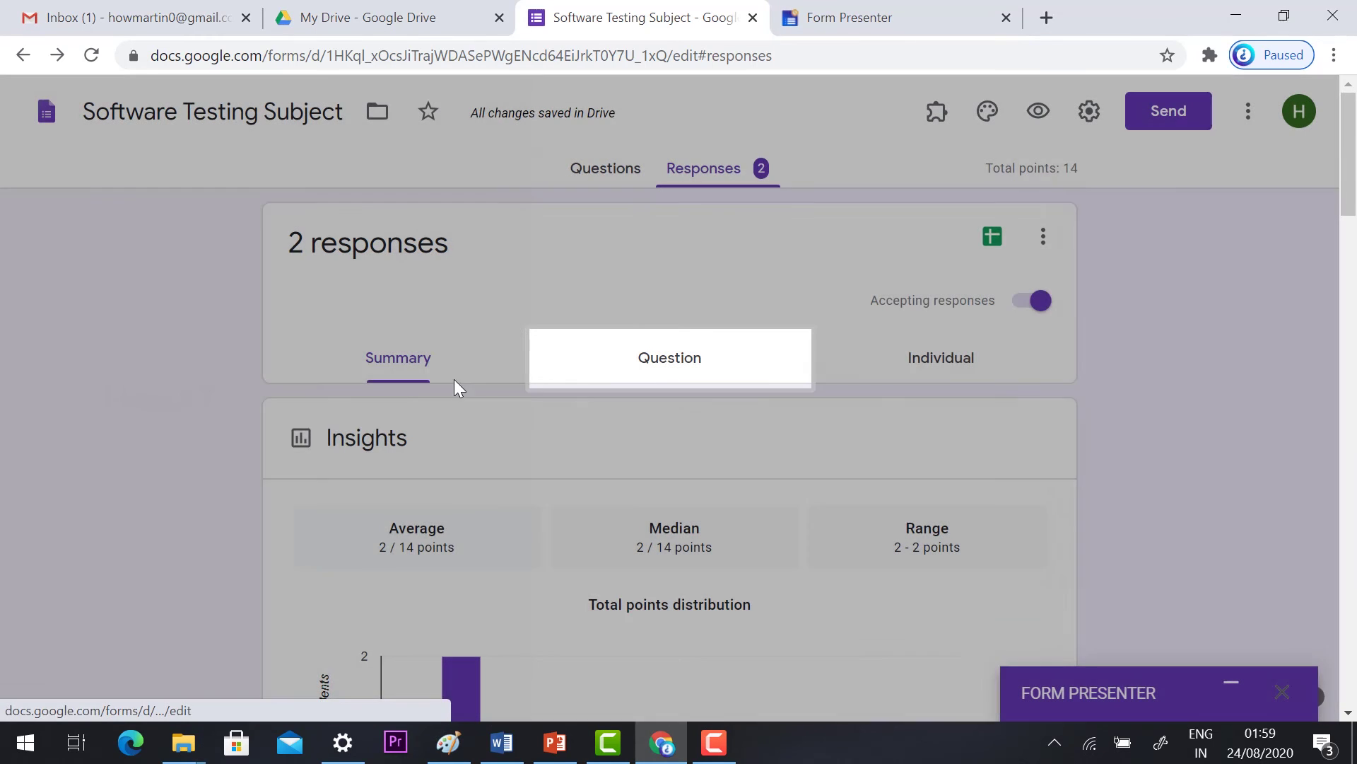
left_click(664, 361)
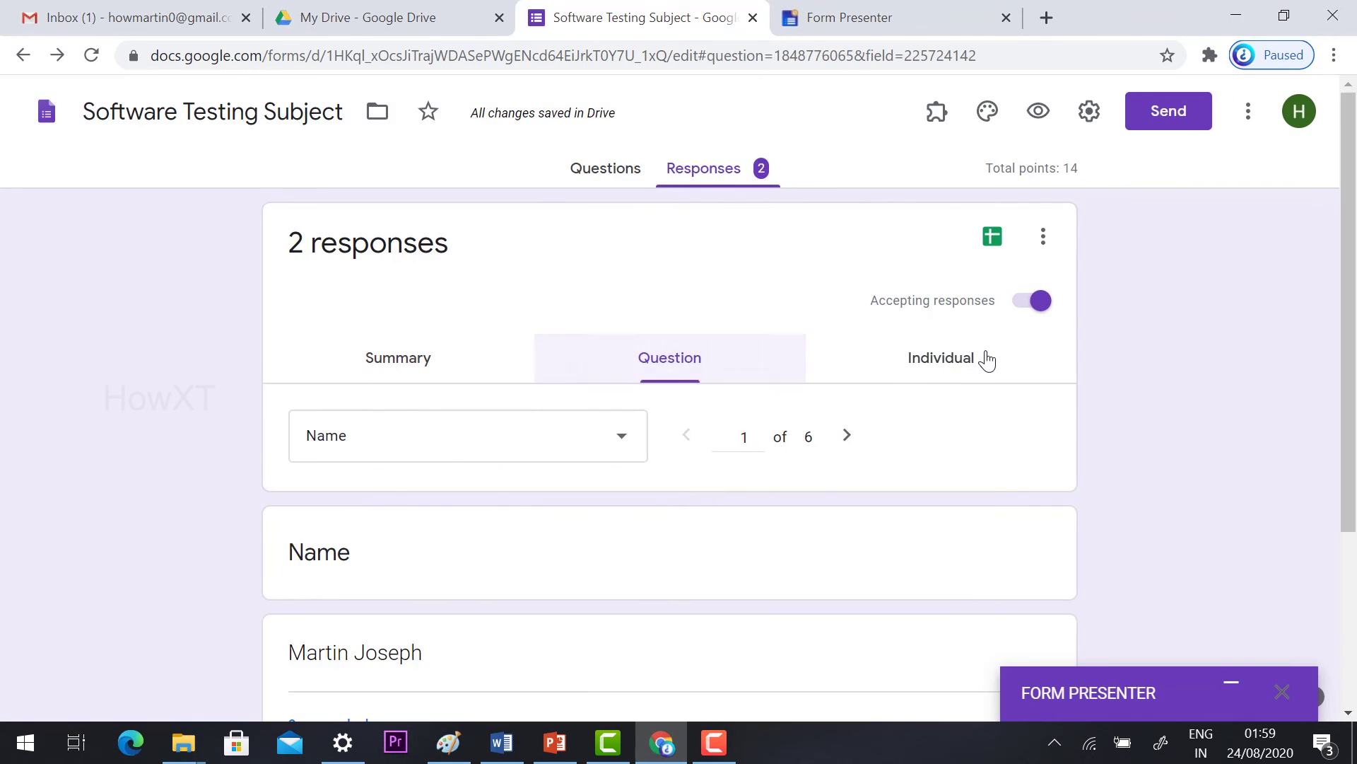
left_click(954, 368)
left_click(444, 380)
scroll(569, 349, "down", 3)
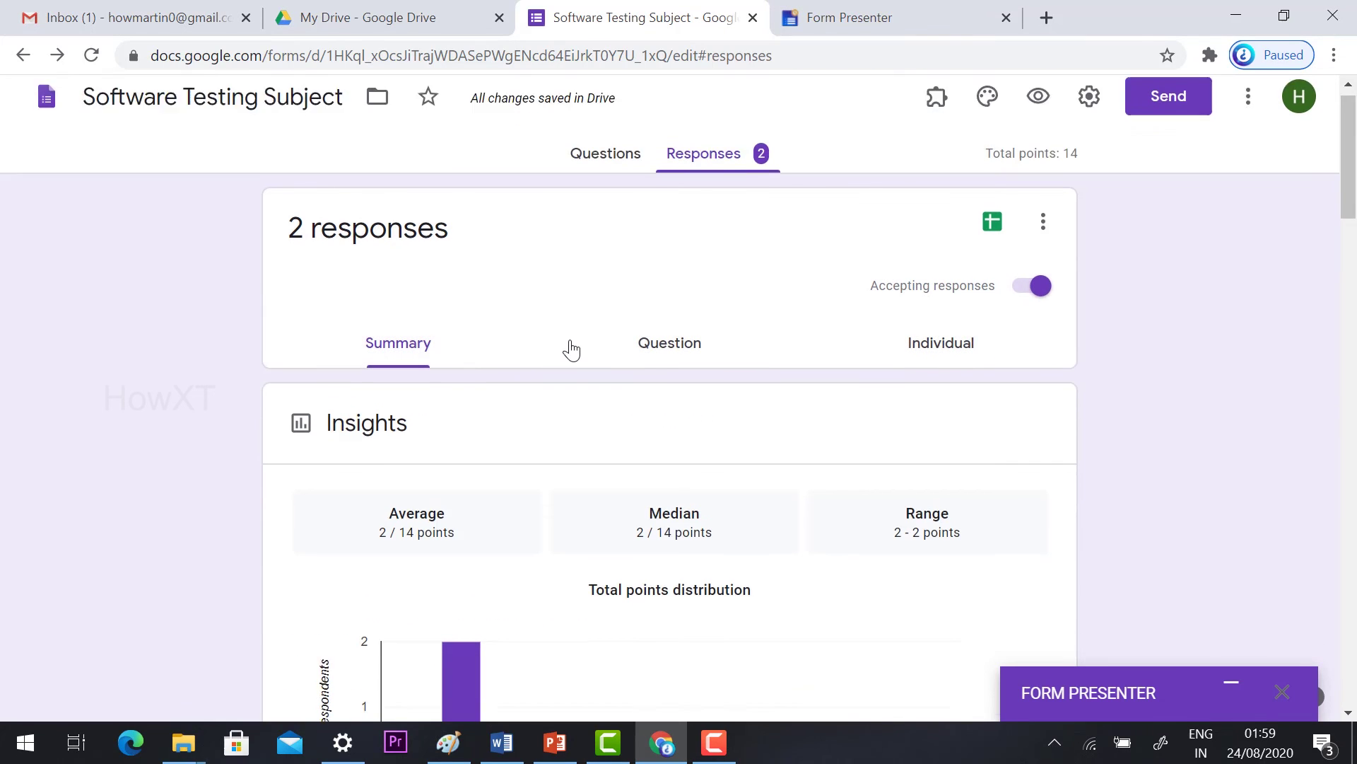
scroll(571, 349, "up", 3)
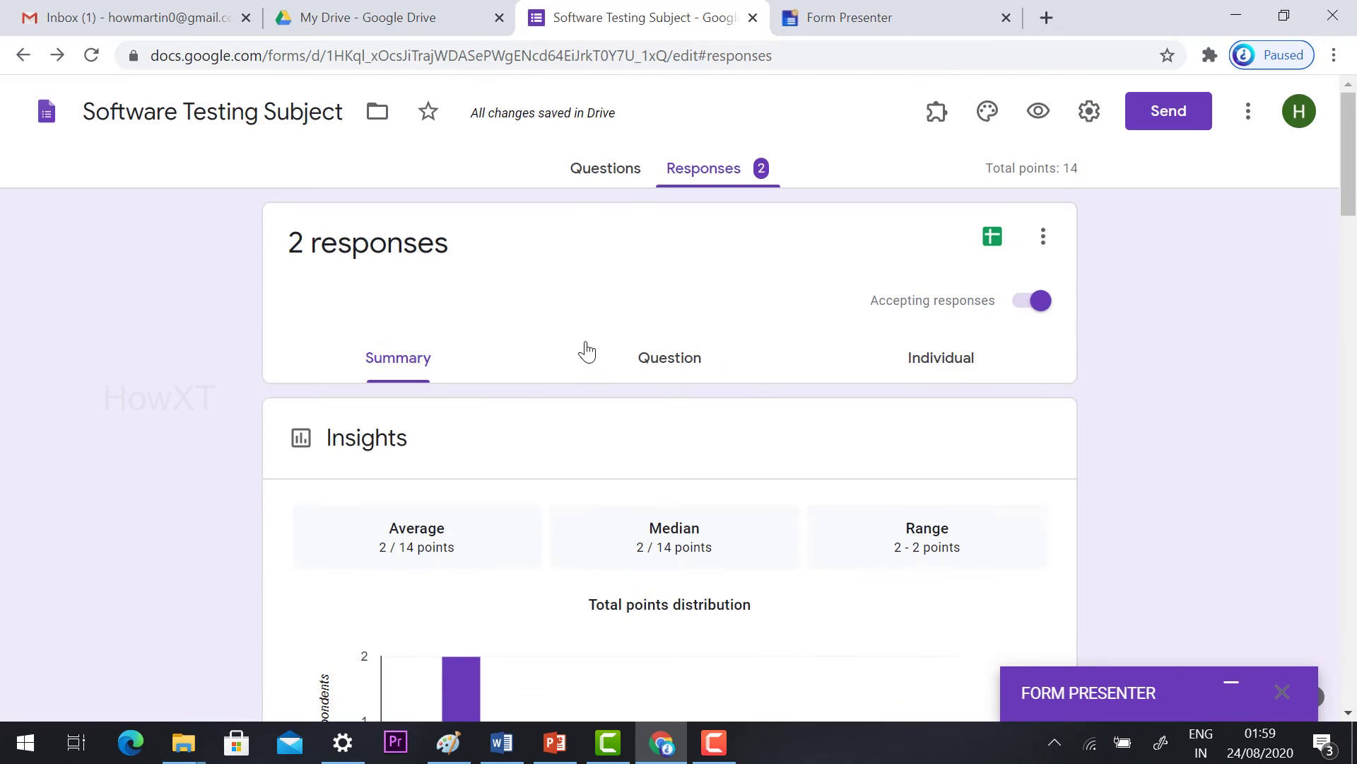
left_click(946, 369)
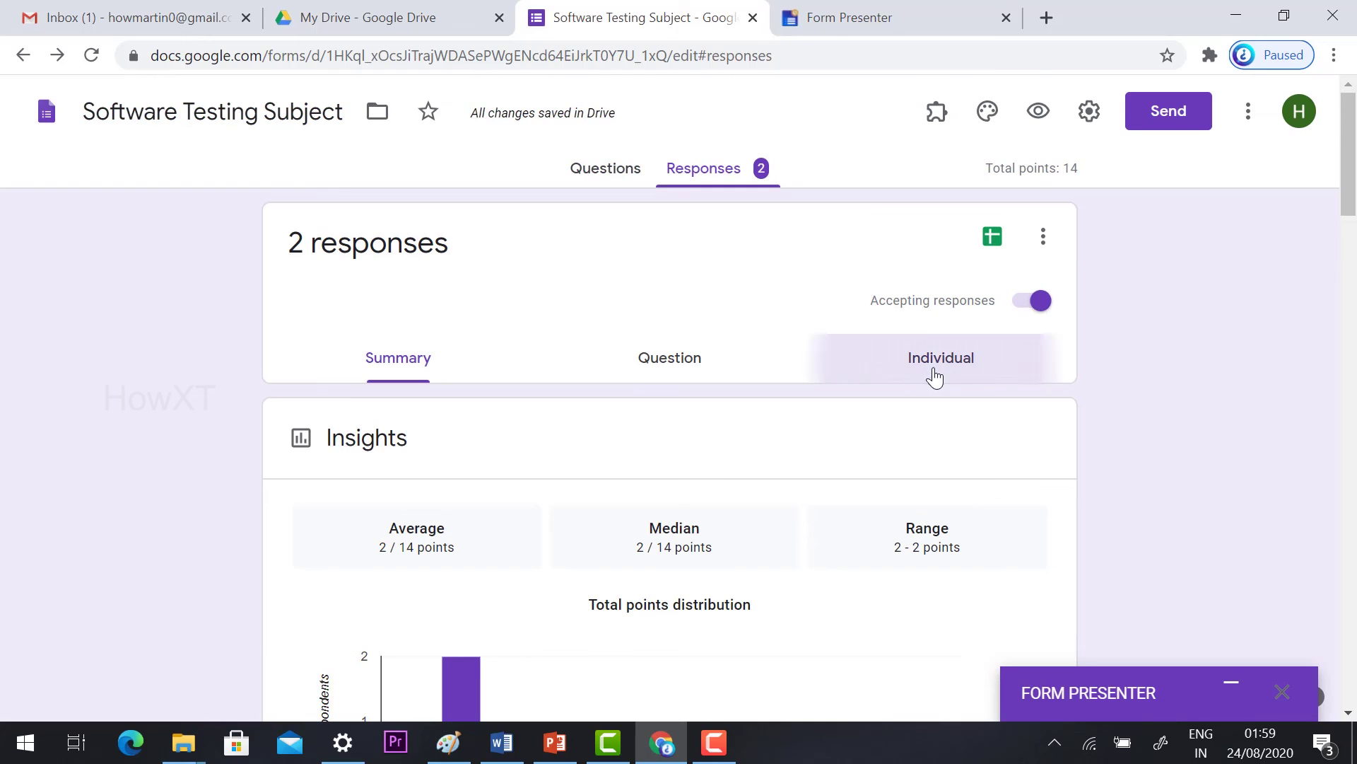
scroll(692, 291, "down", 11)
Step: Award 3 points to the What is Software Testing? answer, save, and open the Sheets destination dialog
scroll(686, 290, "down", 15)
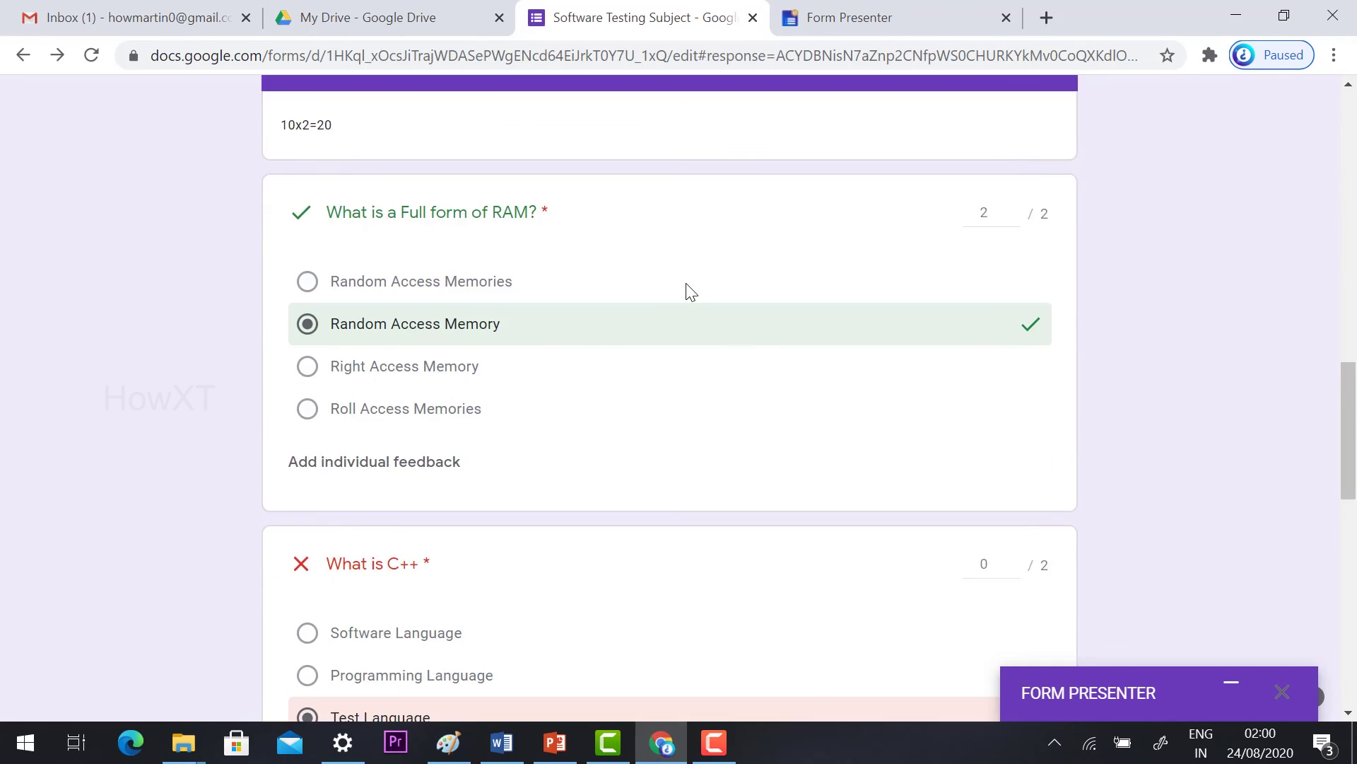
scroll(686, 291, "up", 7)
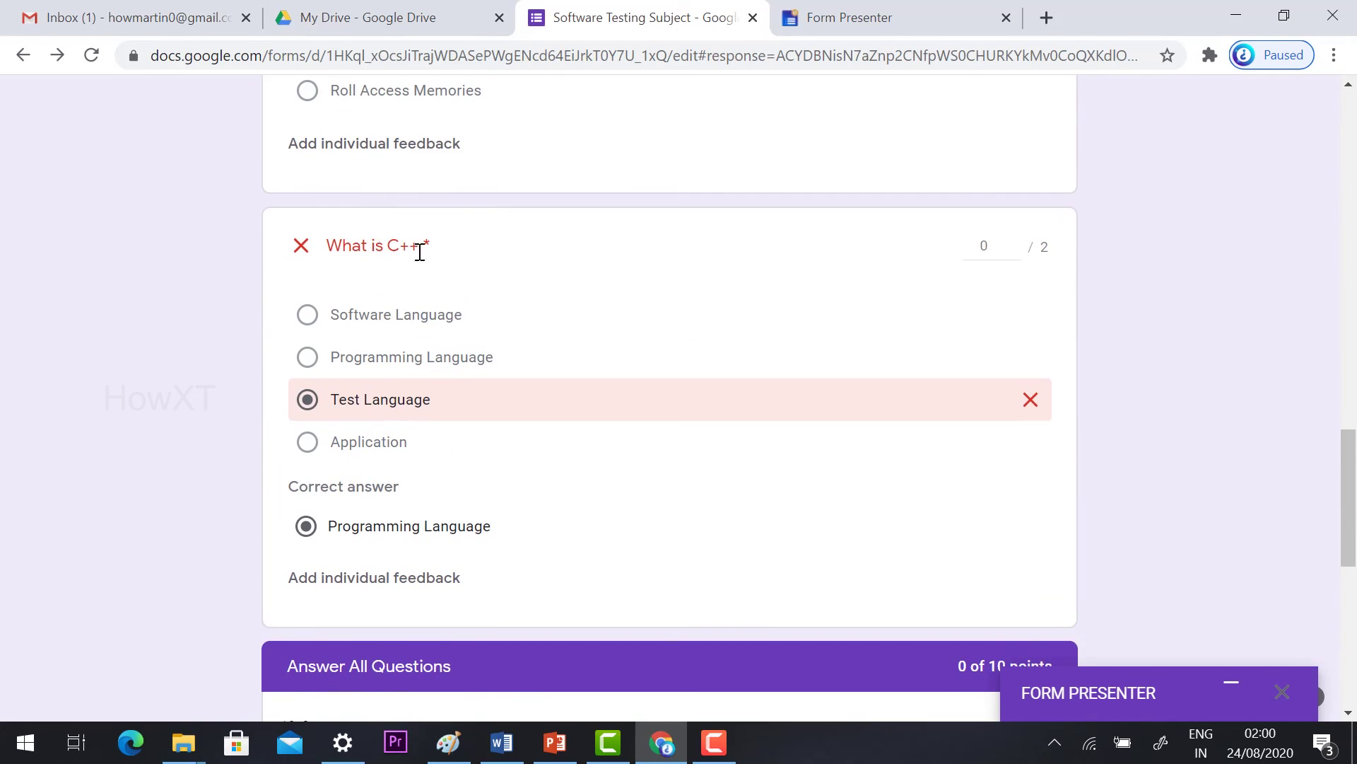
scroll(420, 253, "down", 6)
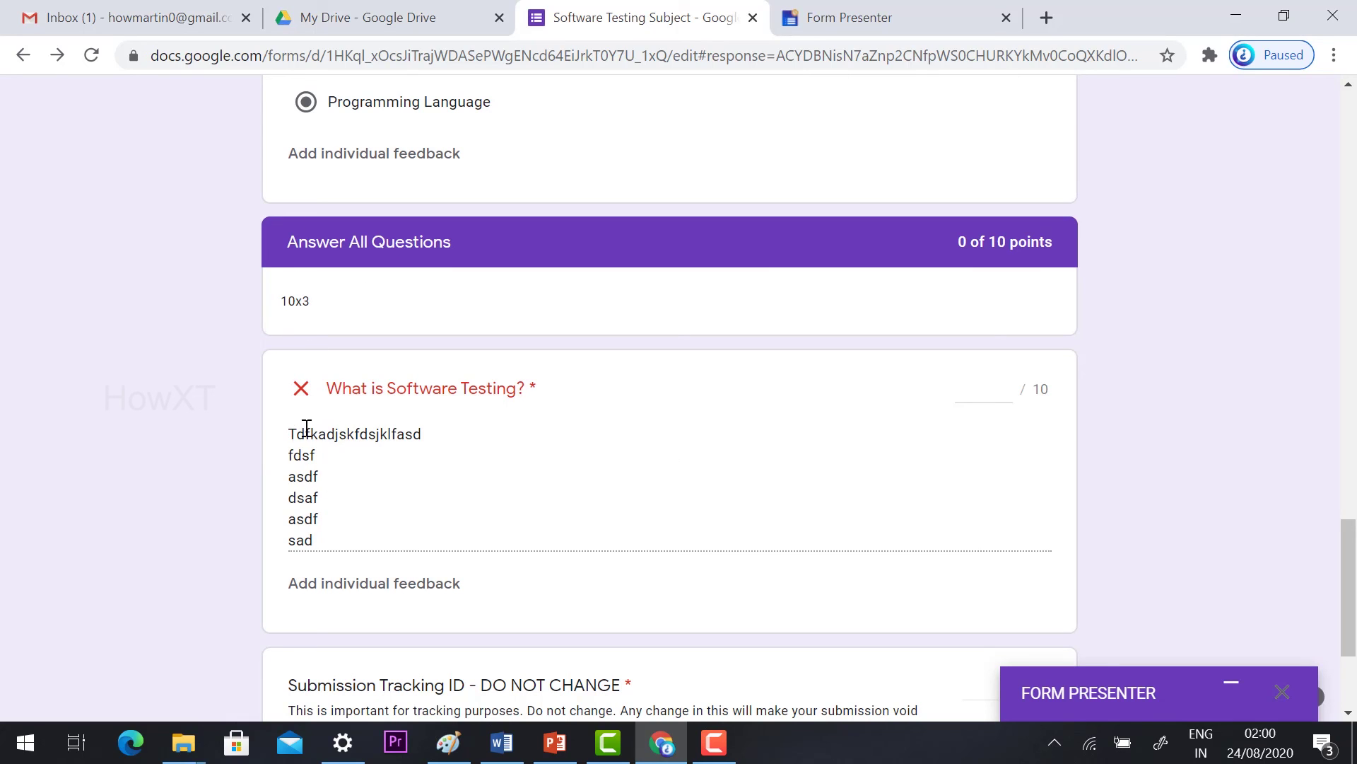
left_click(985, 389)
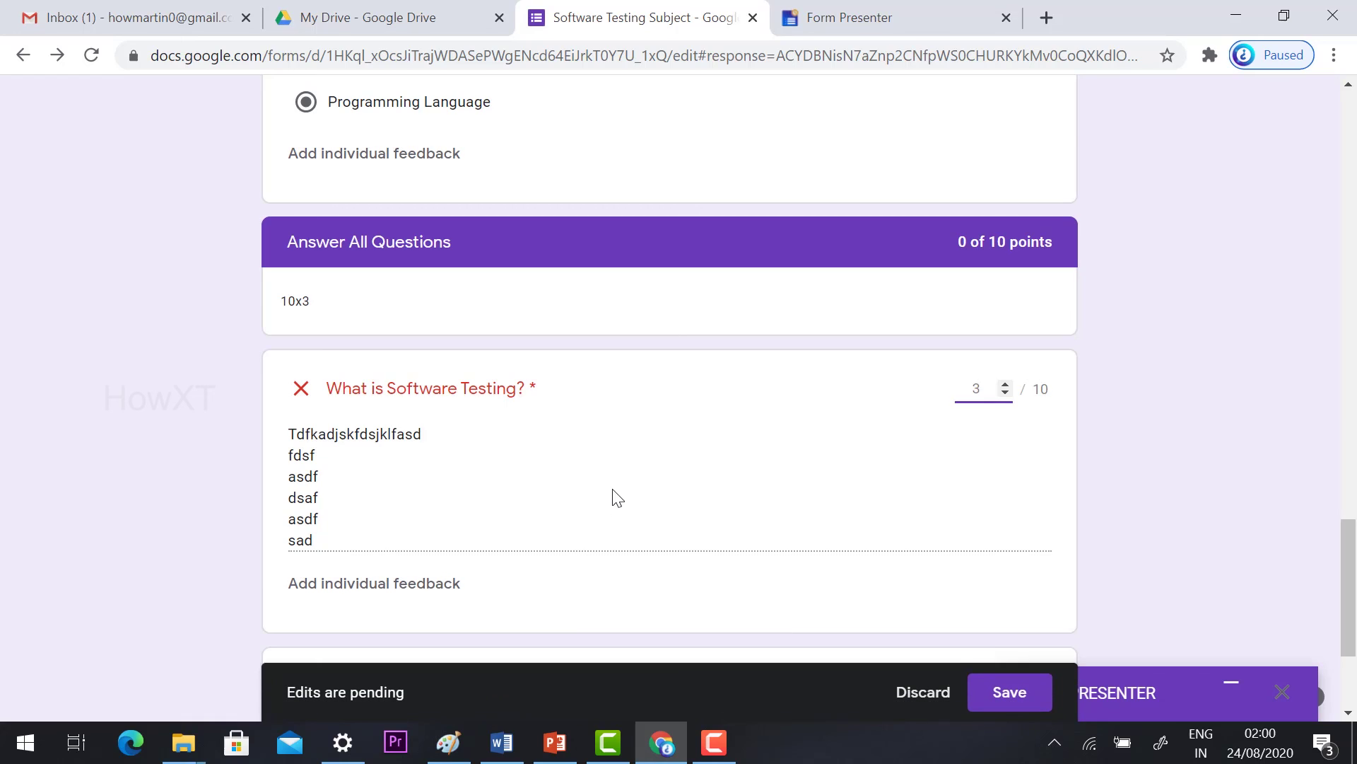
scroll(613, 497, "down", 3)
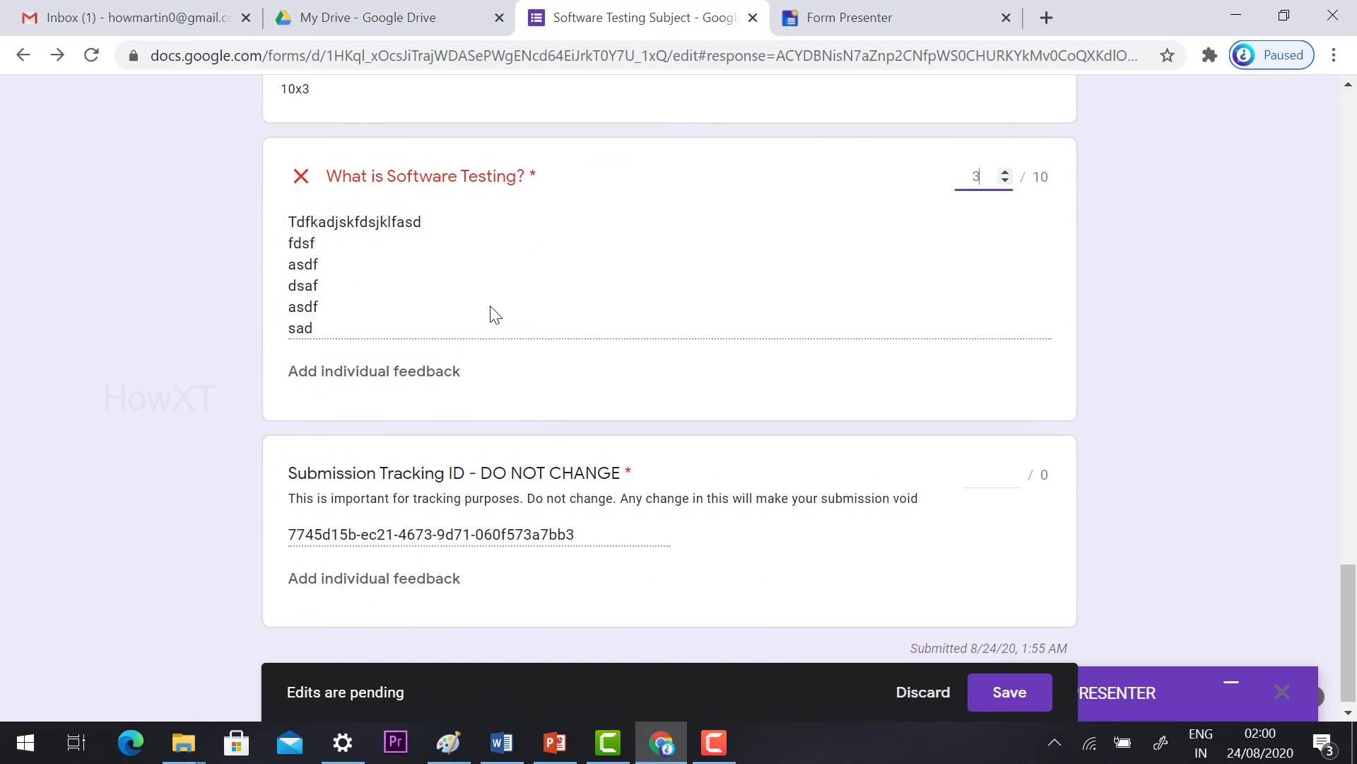
left_click(1028, 679)
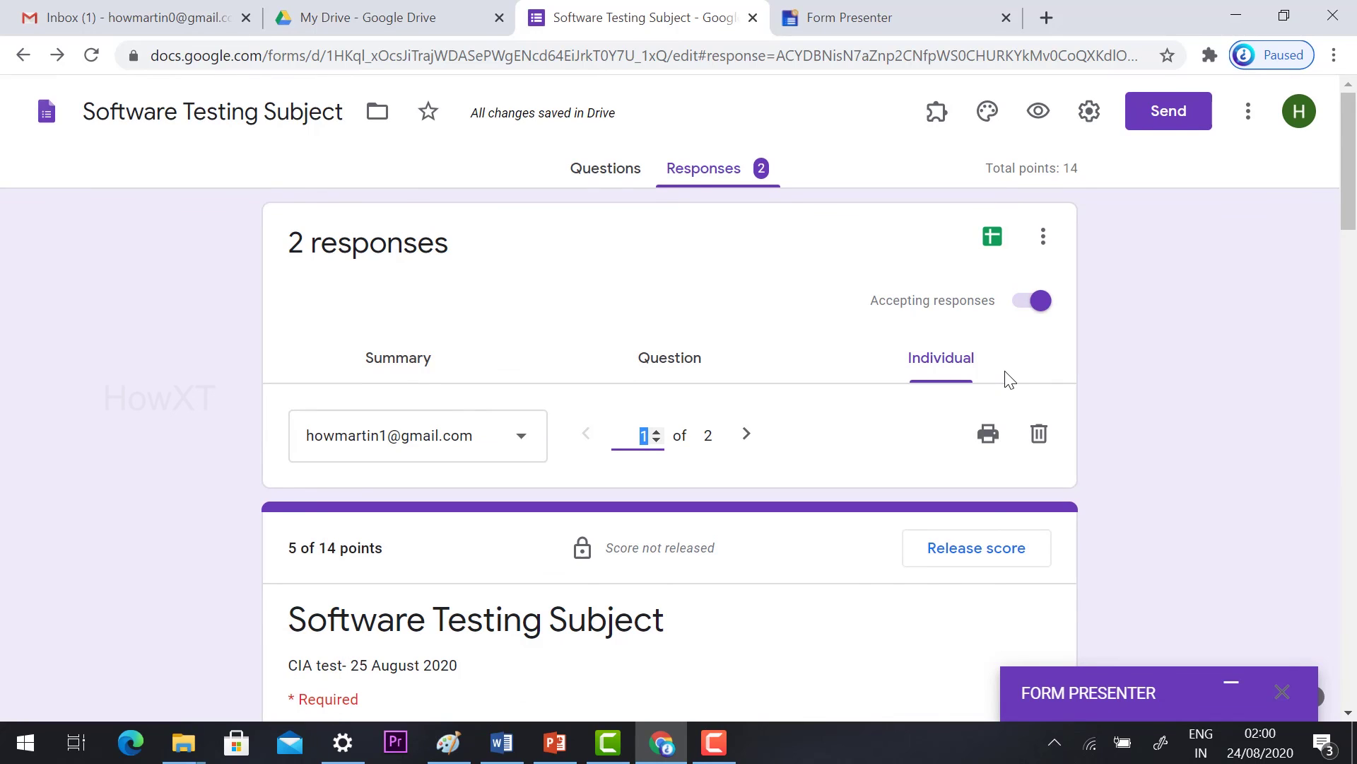
left_click(997, 240)
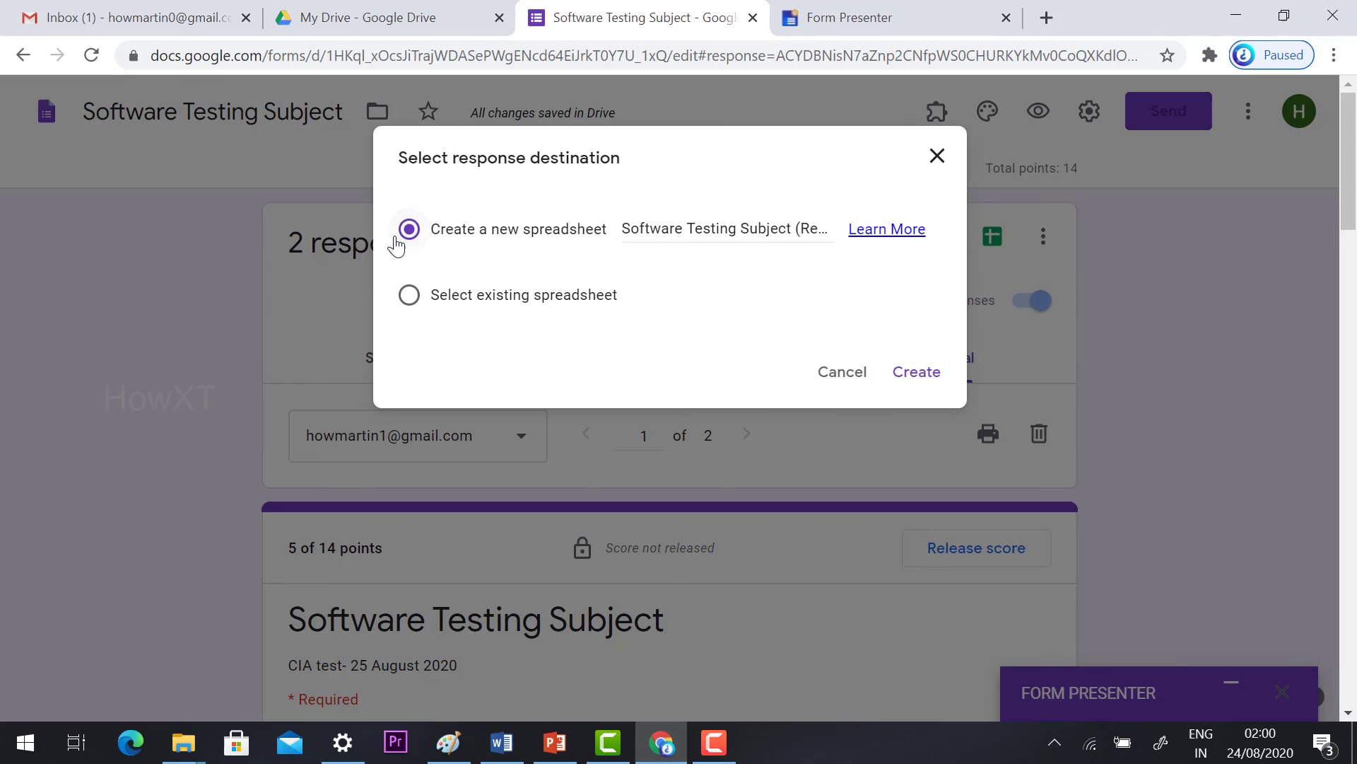